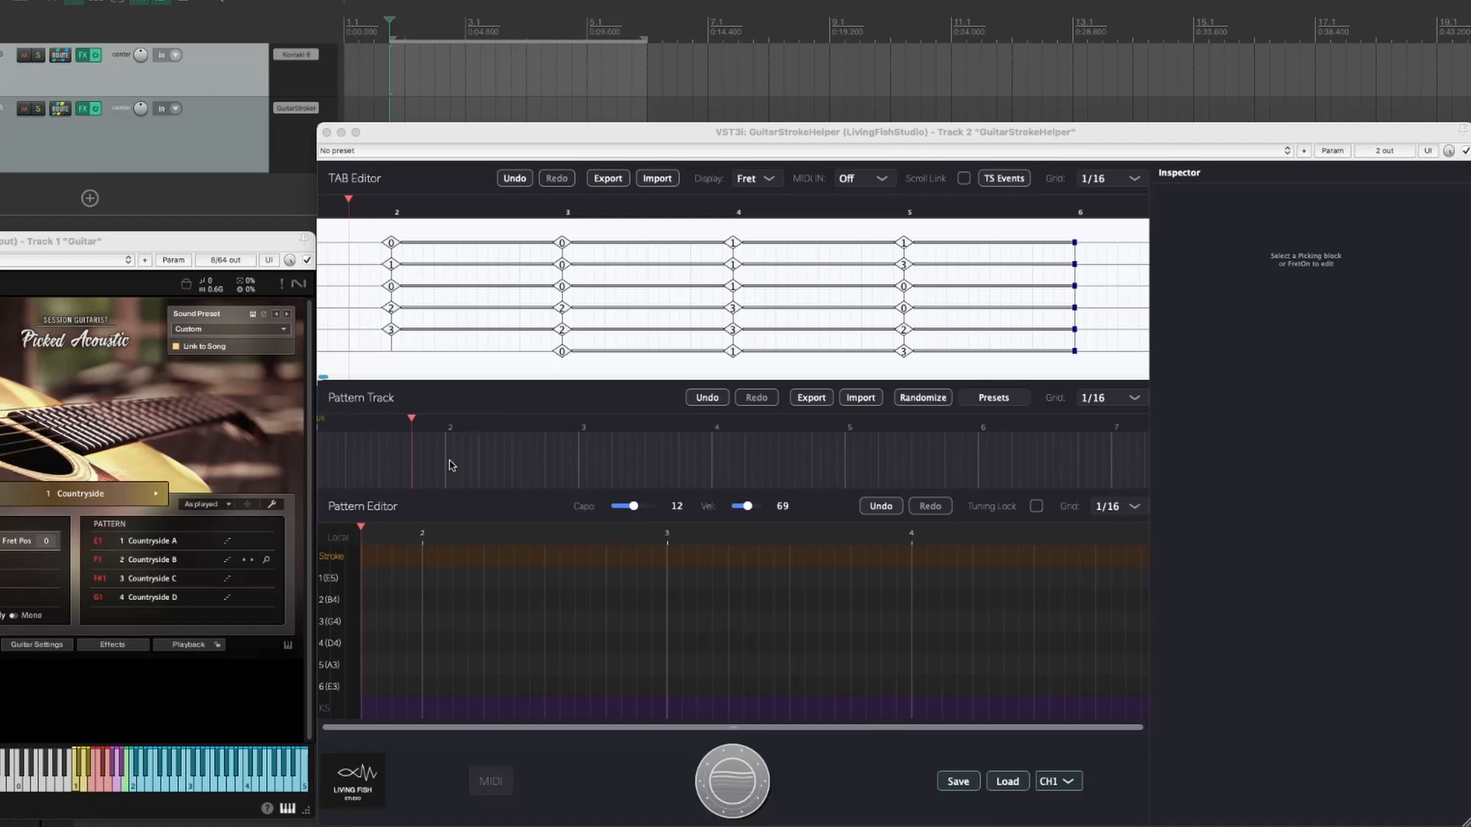
# - Create an 8-beat pattern starting at bar 2 and add a one-beat stroke at its beginning
pyautogui.doubleClick(291, 550)
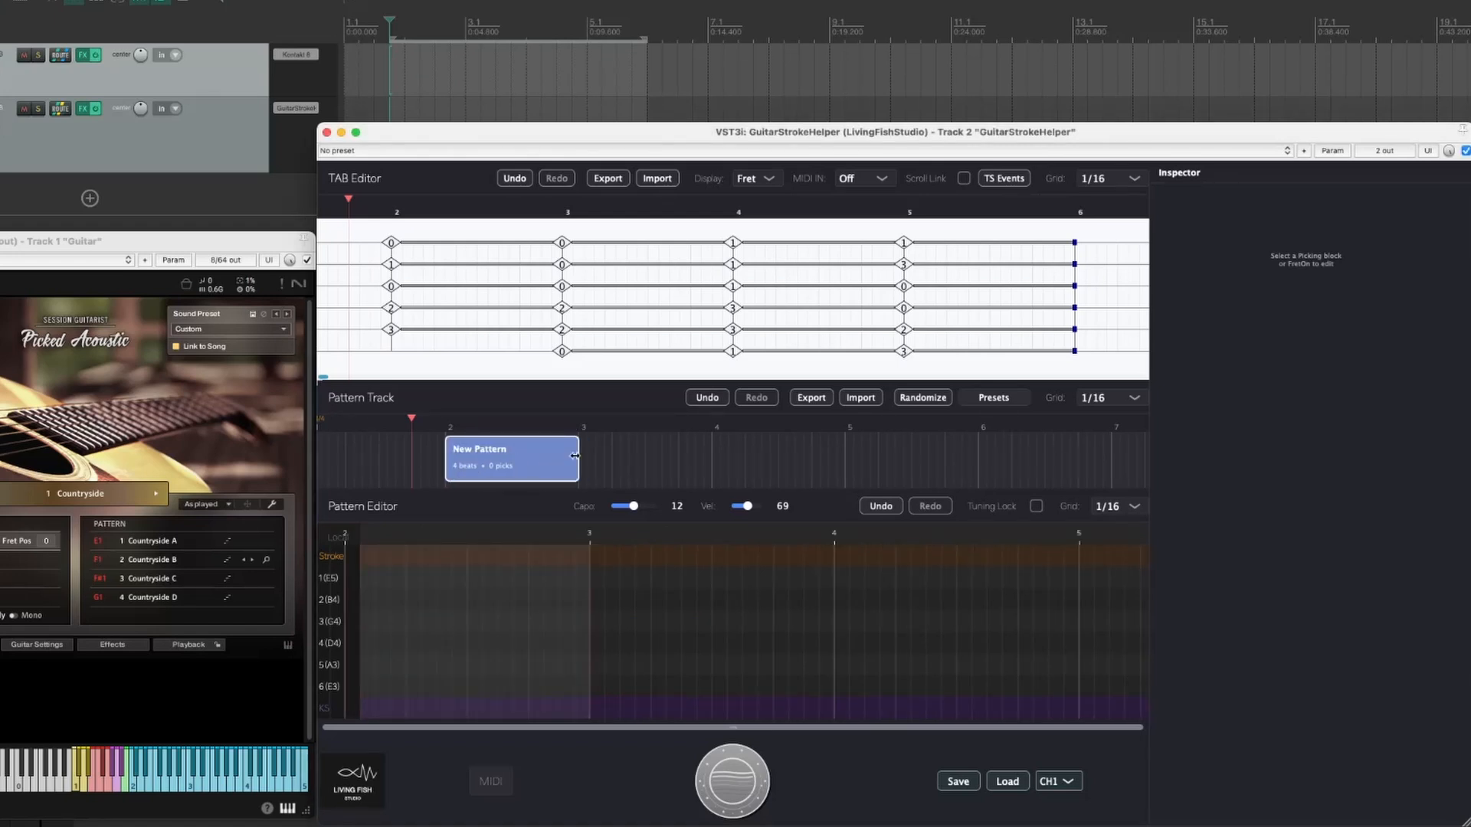
pyautogui.moveTo(578, 456); pyautogui.dragTo(711, 456)
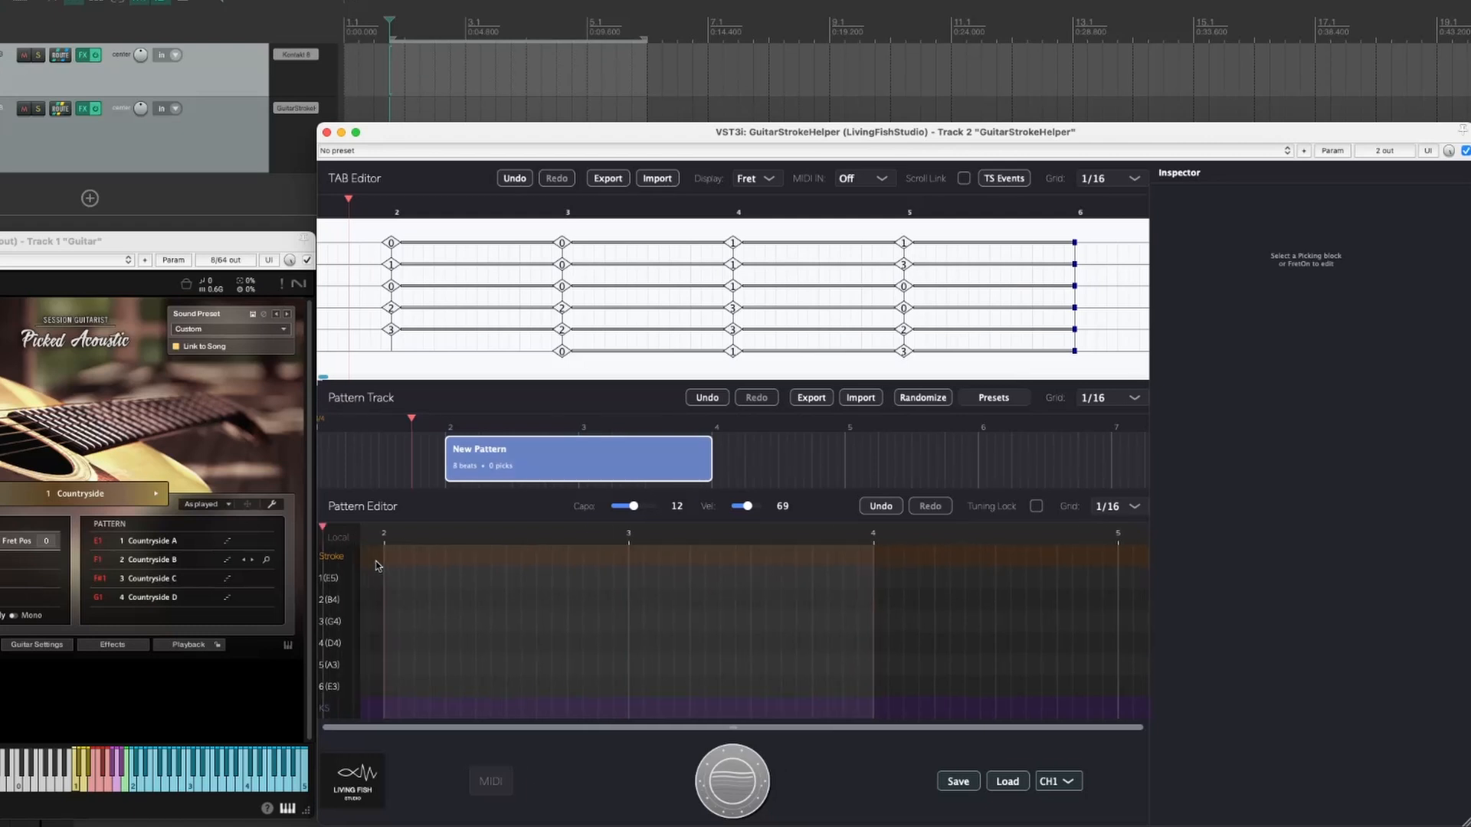
pyautogui.click(413, 557)
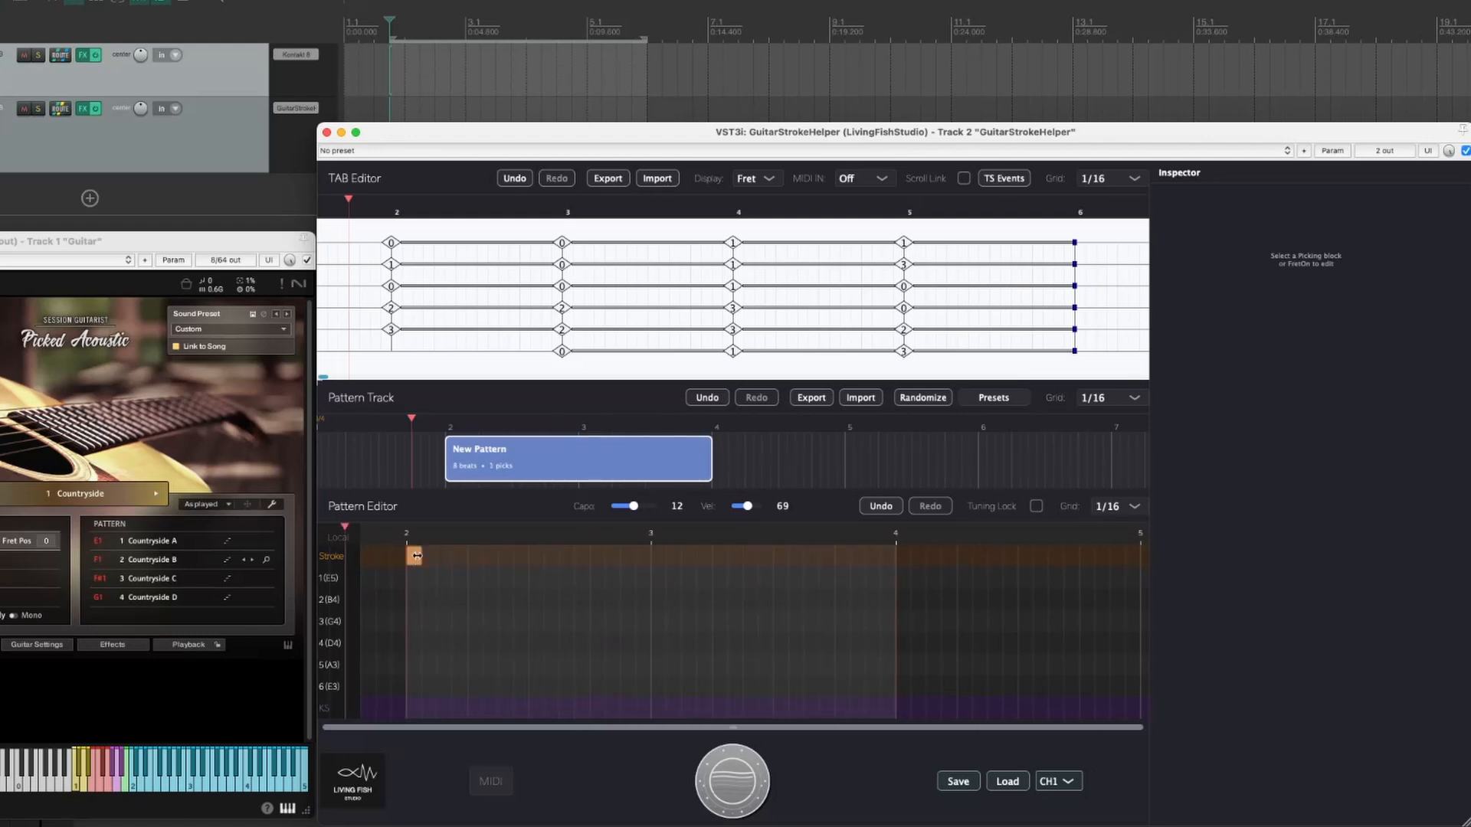
pyautogui.moveTo(419, 555); pyautogui.dragTo(468, 560)
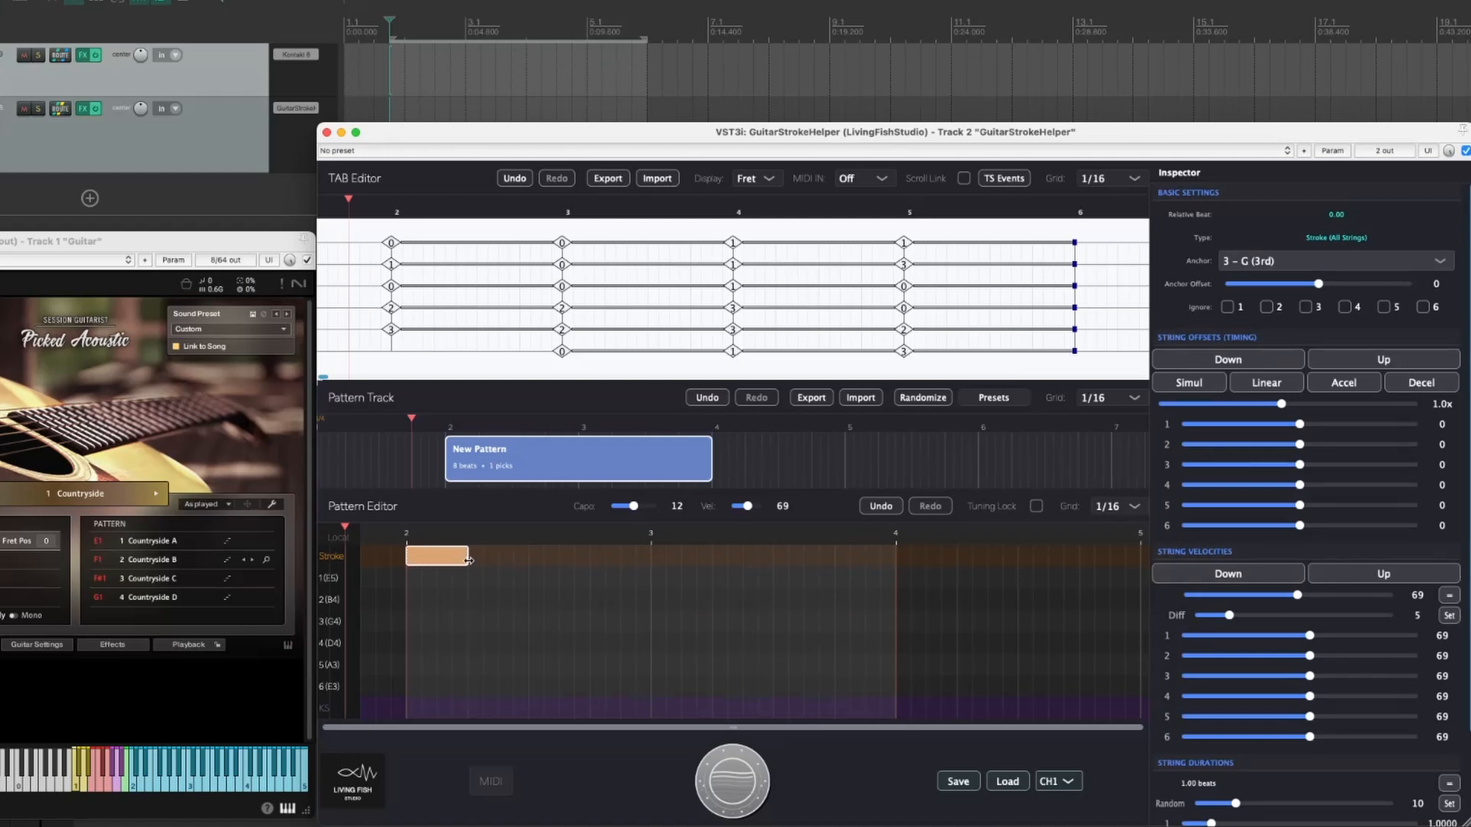
# - Give the stroke Down string timing offsets scaled to 0.1x and play it back
pyautogui.click(1223, 360)
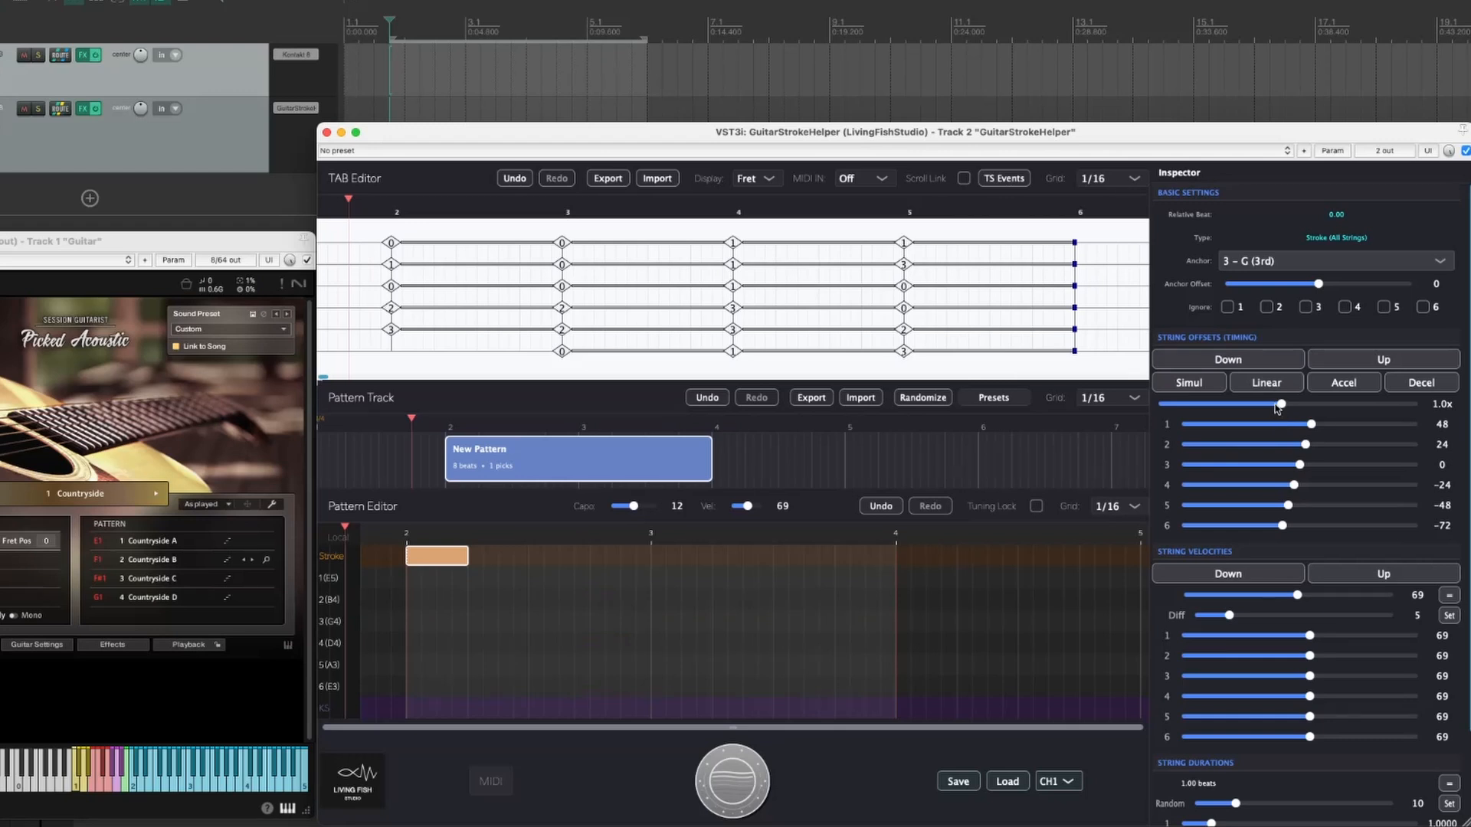
pyautogui.moveTo(1278, 404); pyautogui.dragTo(1160, 412)
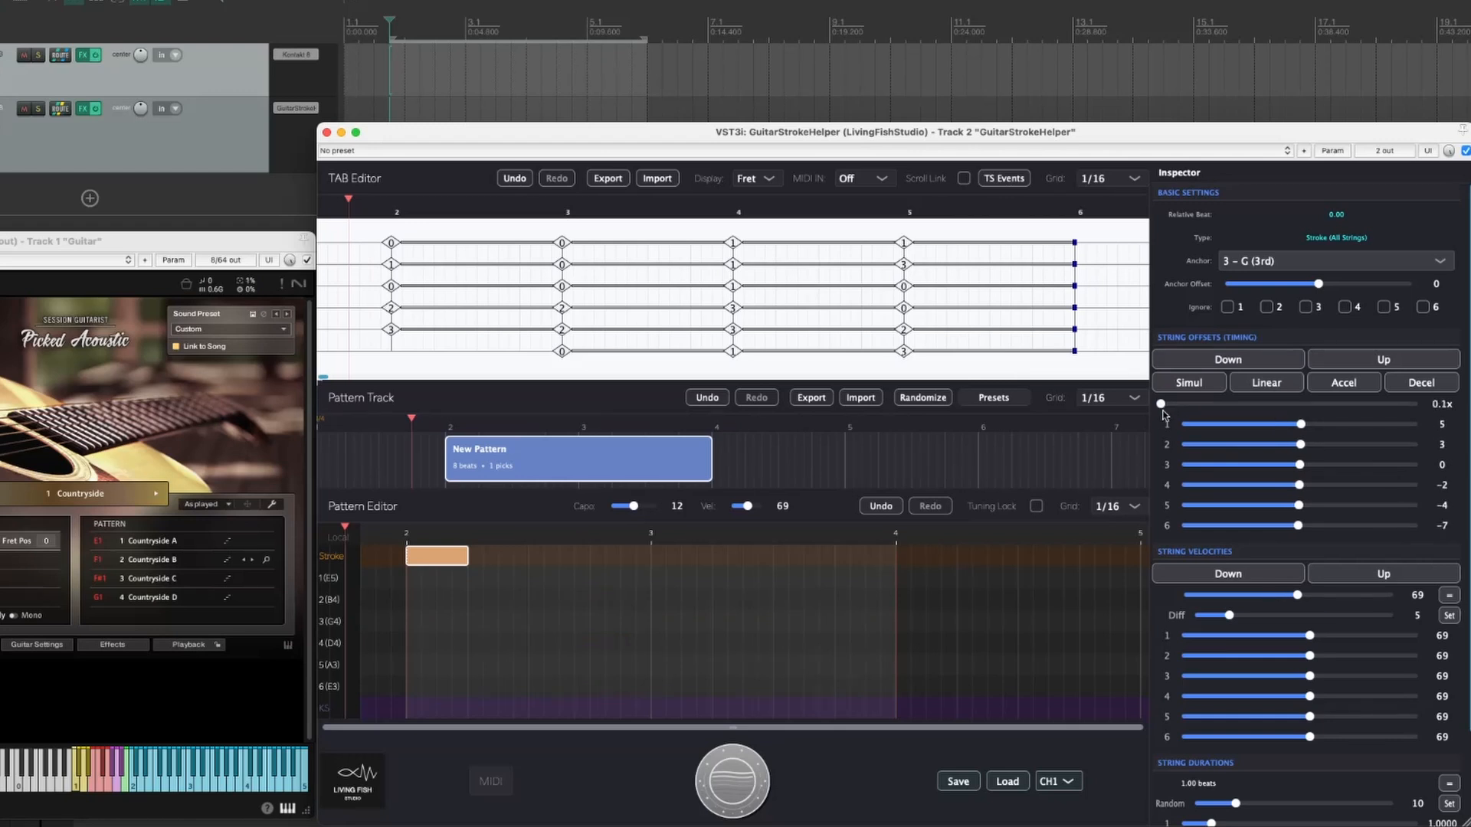
pyautogui.press('space')
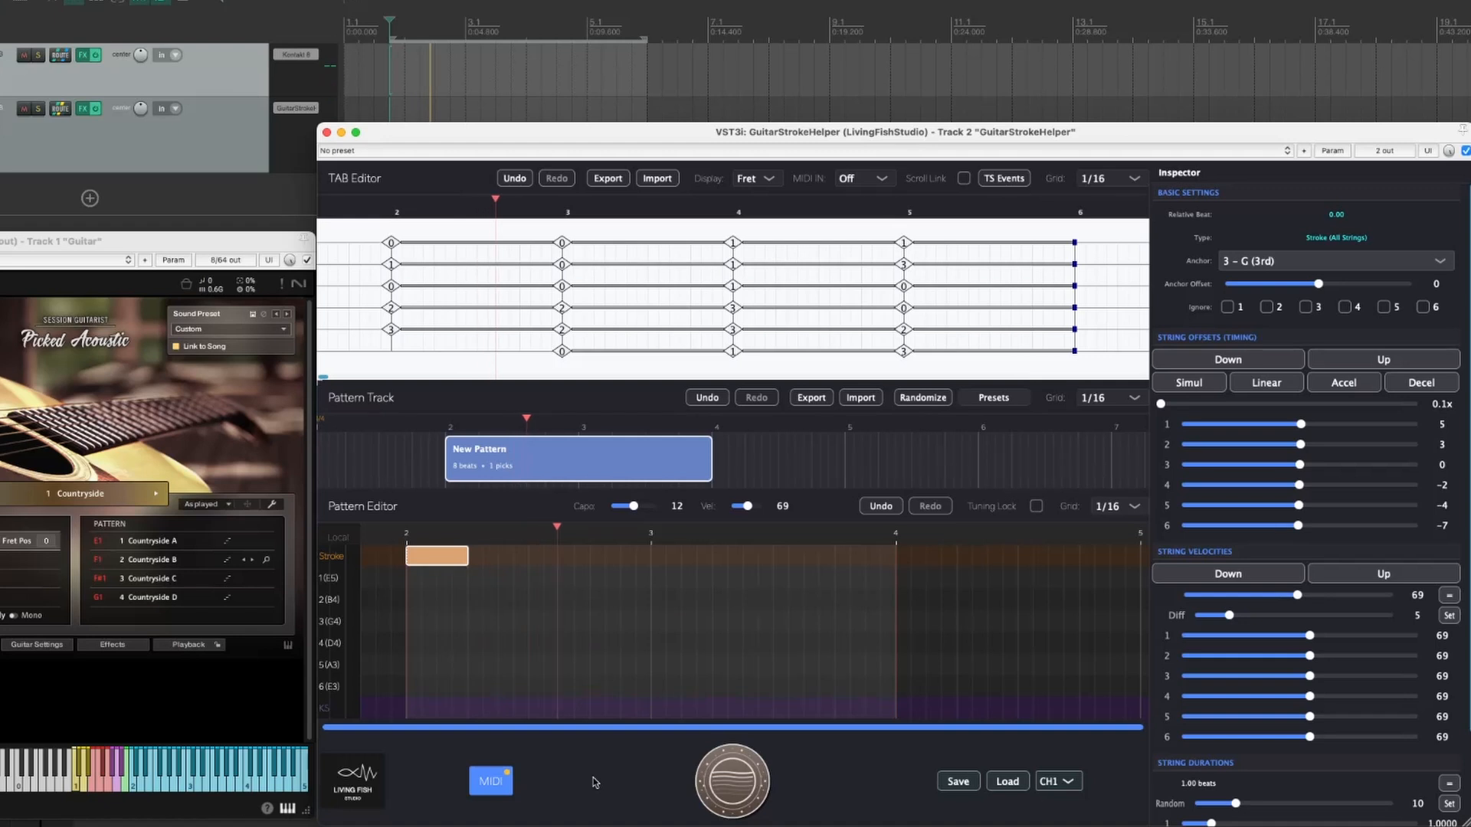
# - Duplicate the stroke to relative beats 1.00 and 1.50, making the first copy half a beat and the second one beat long
pyautogui.click(492, 557)
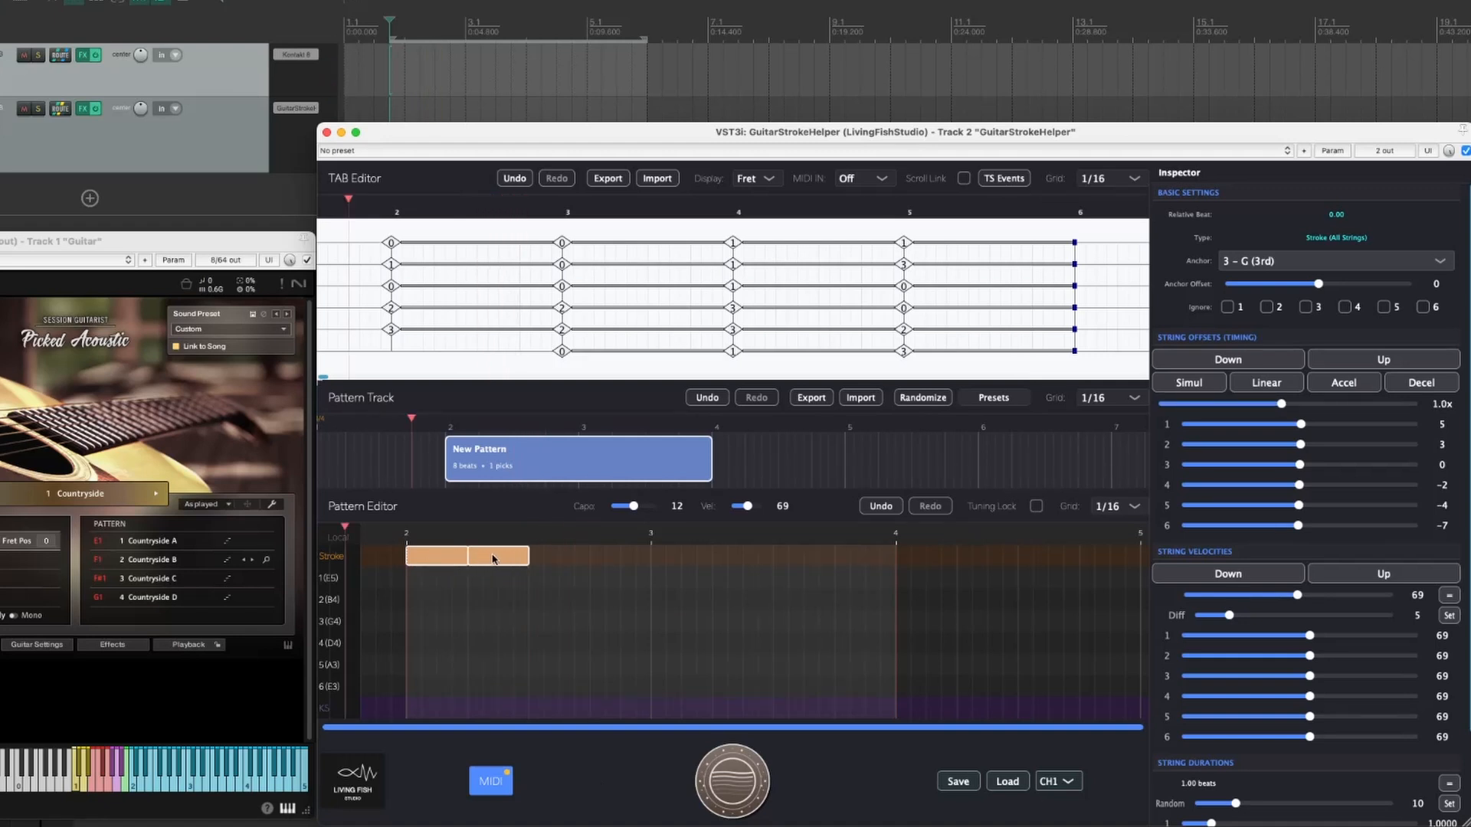
pyautogui.click(495, 557)
pyautogui.press('space')
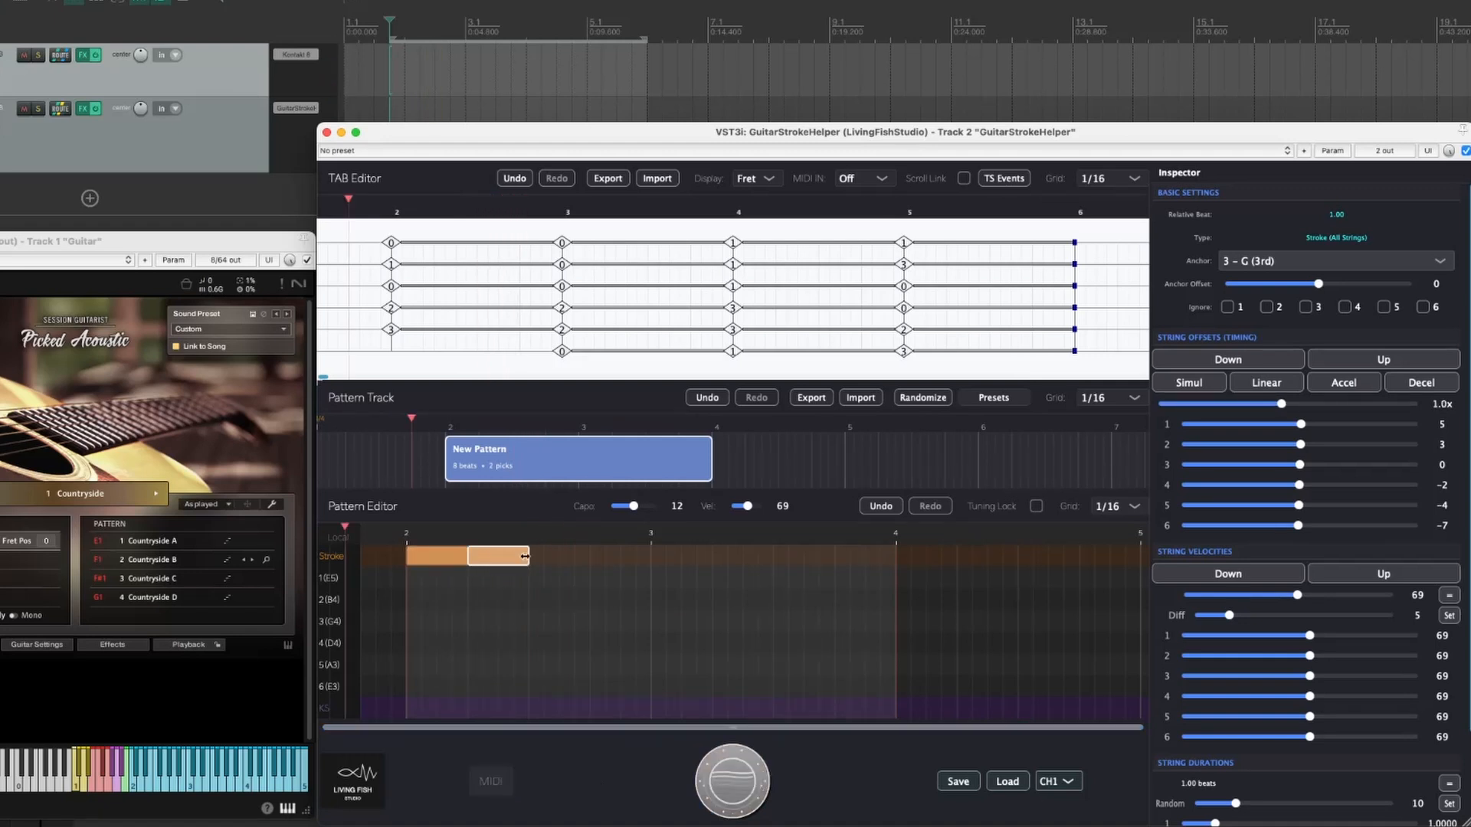
pyautogui.moveTo(525, 556)
pyautogui.mouseDown()
pyautogui.moveTo(497, 556)
pyautogui.moveTo(553, 554)
pyautogui.mouseUp()
pyautogui.click(509, 557)
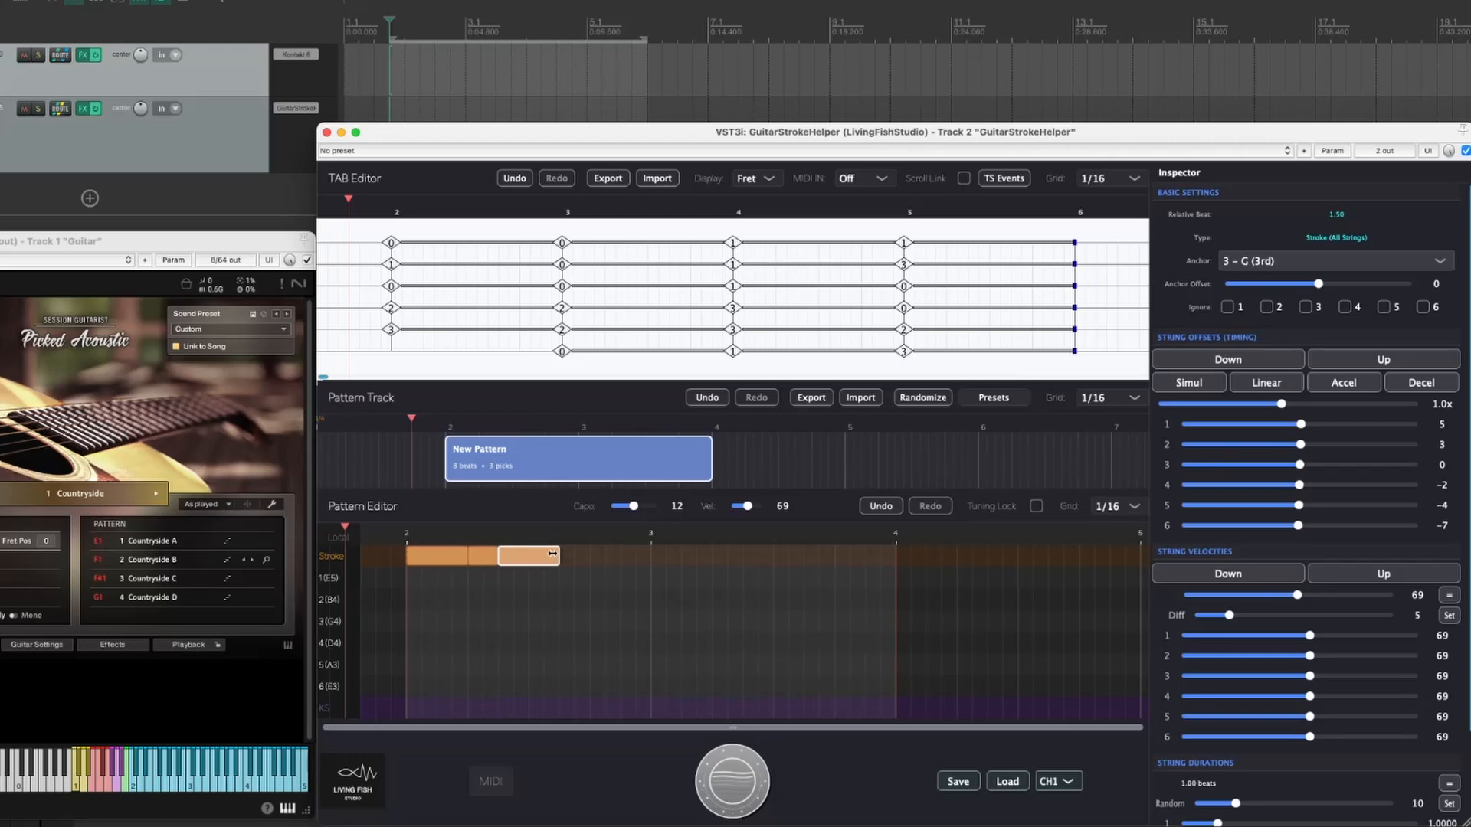
# - Turn the stroke at relative beat 1.50 into an up stroke with timing offsets scaled to 0.1x and Up string velocities
pyautogui.press('space')
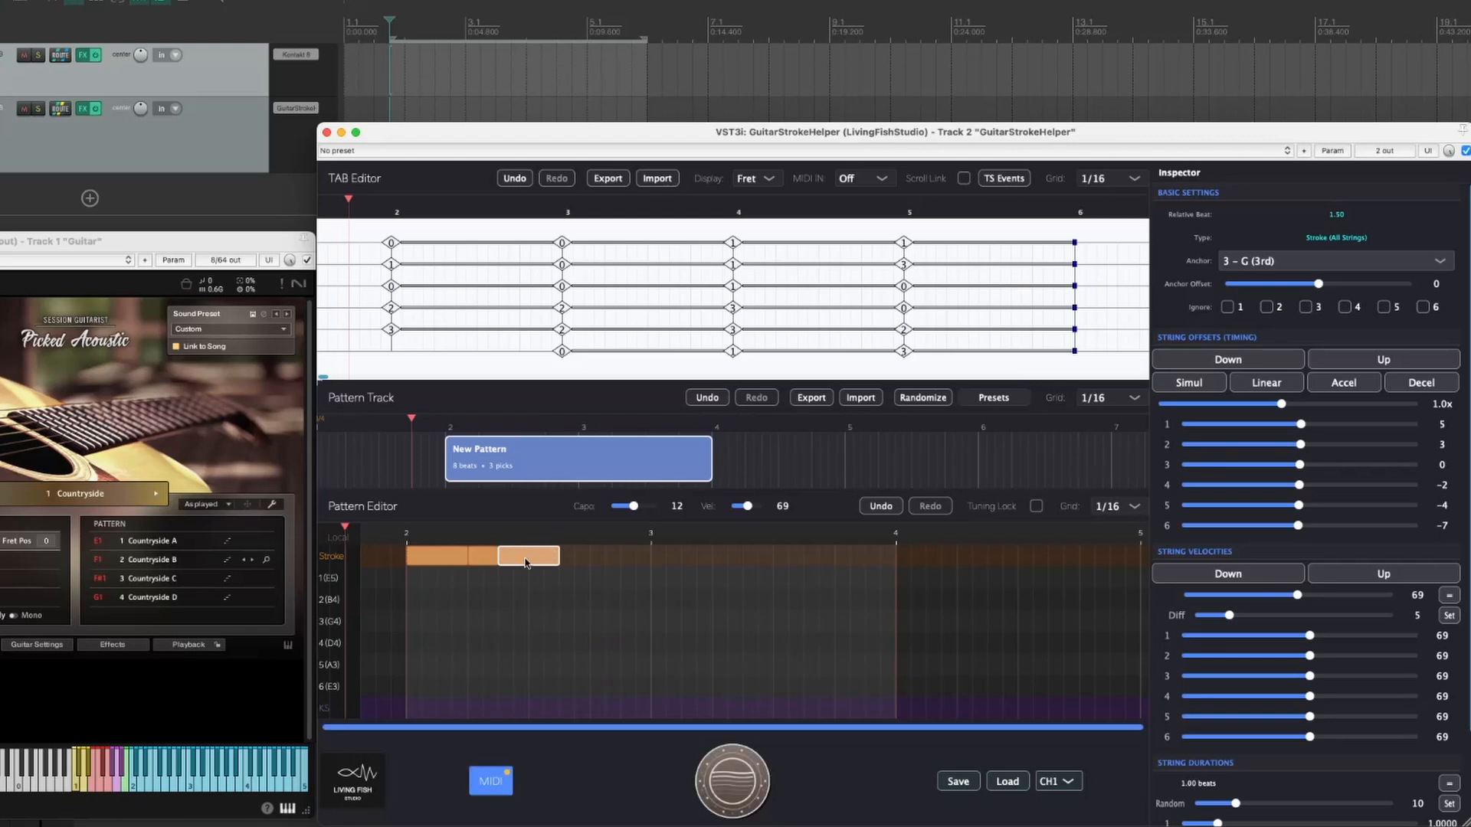
pyautogui.click(1329, 359)
pyautogui.moveTo(1281, 406); pyautogui.dragTo(1166, 409)
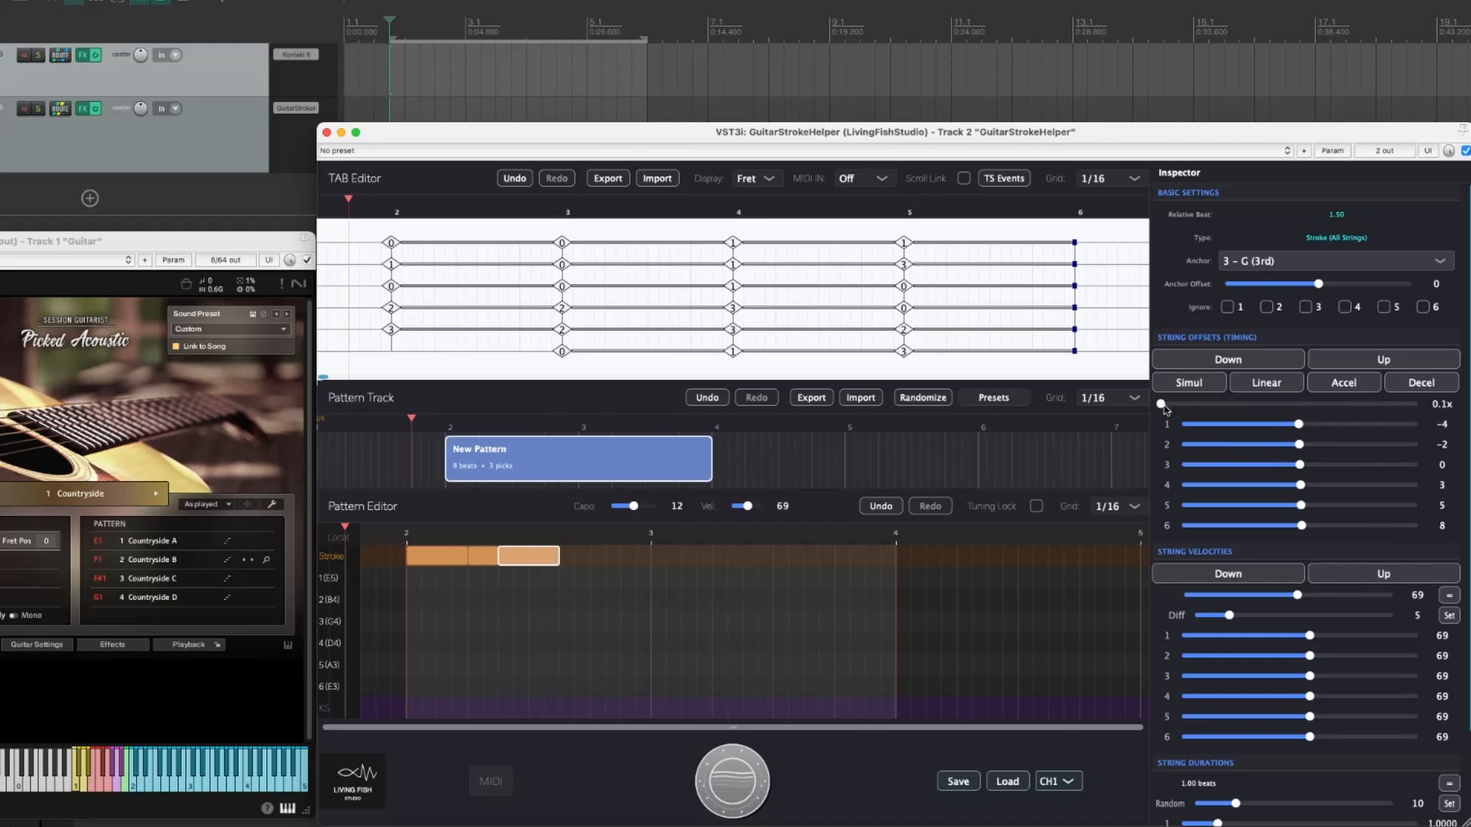
pyautogui.click(1328, 575)
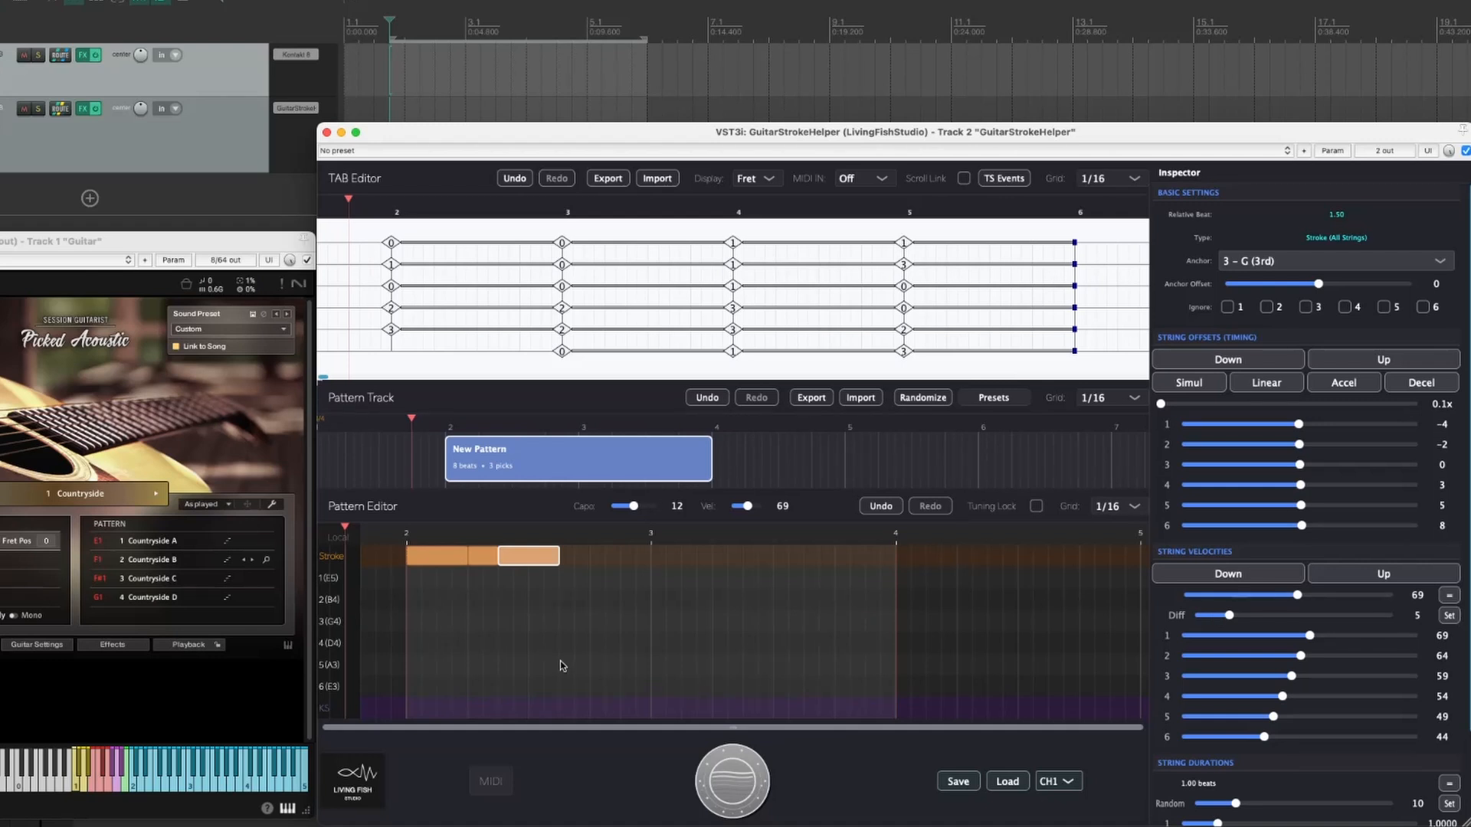
# - Apply Down string velocities to the strokes at relative beats 1.00 and 0.00, and play the pattern
pyautogui.click(480, 558)
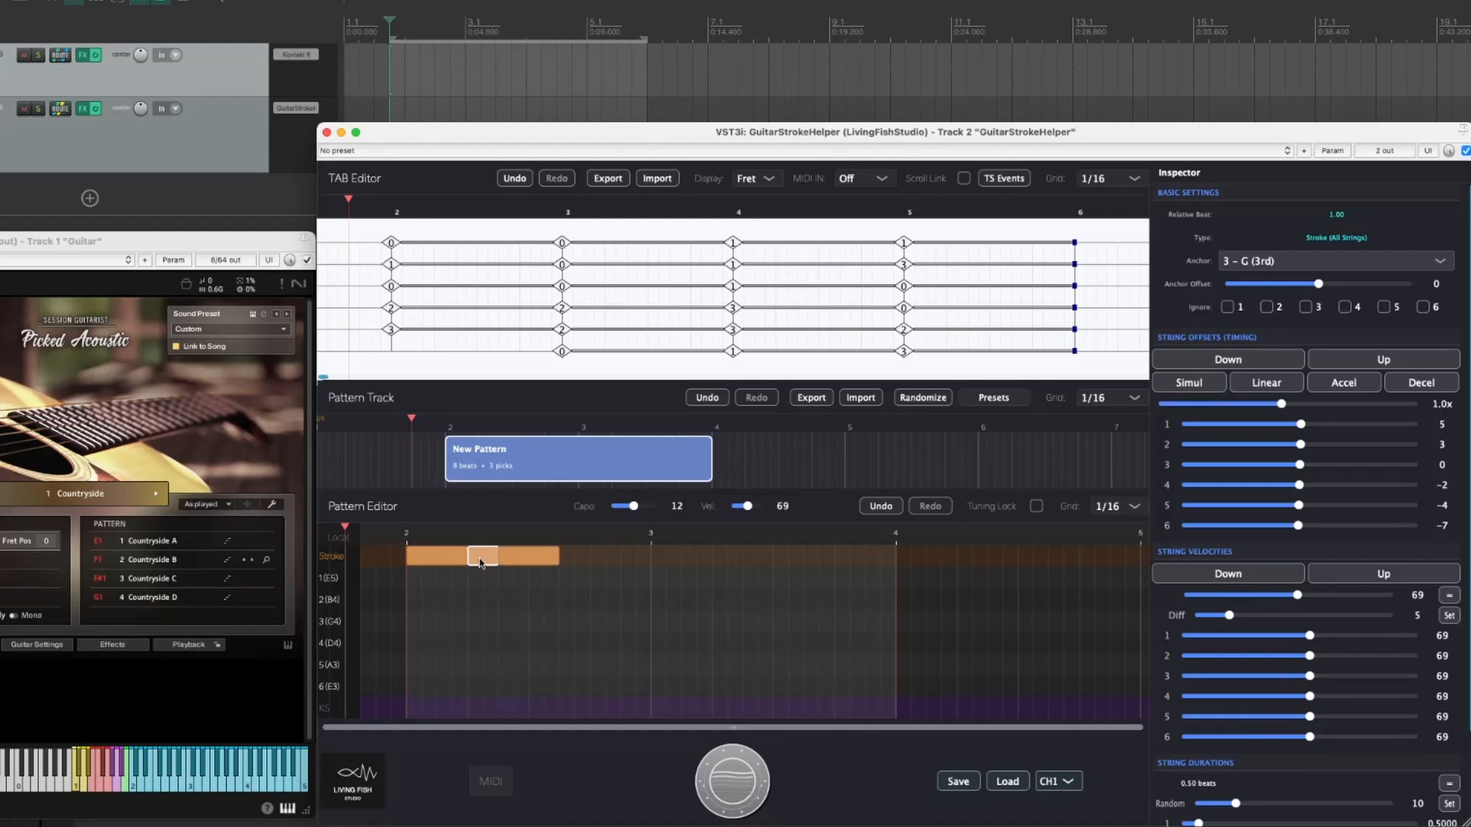
pyautogui.click(1172, 574)
pyautogui.click(433, 555)
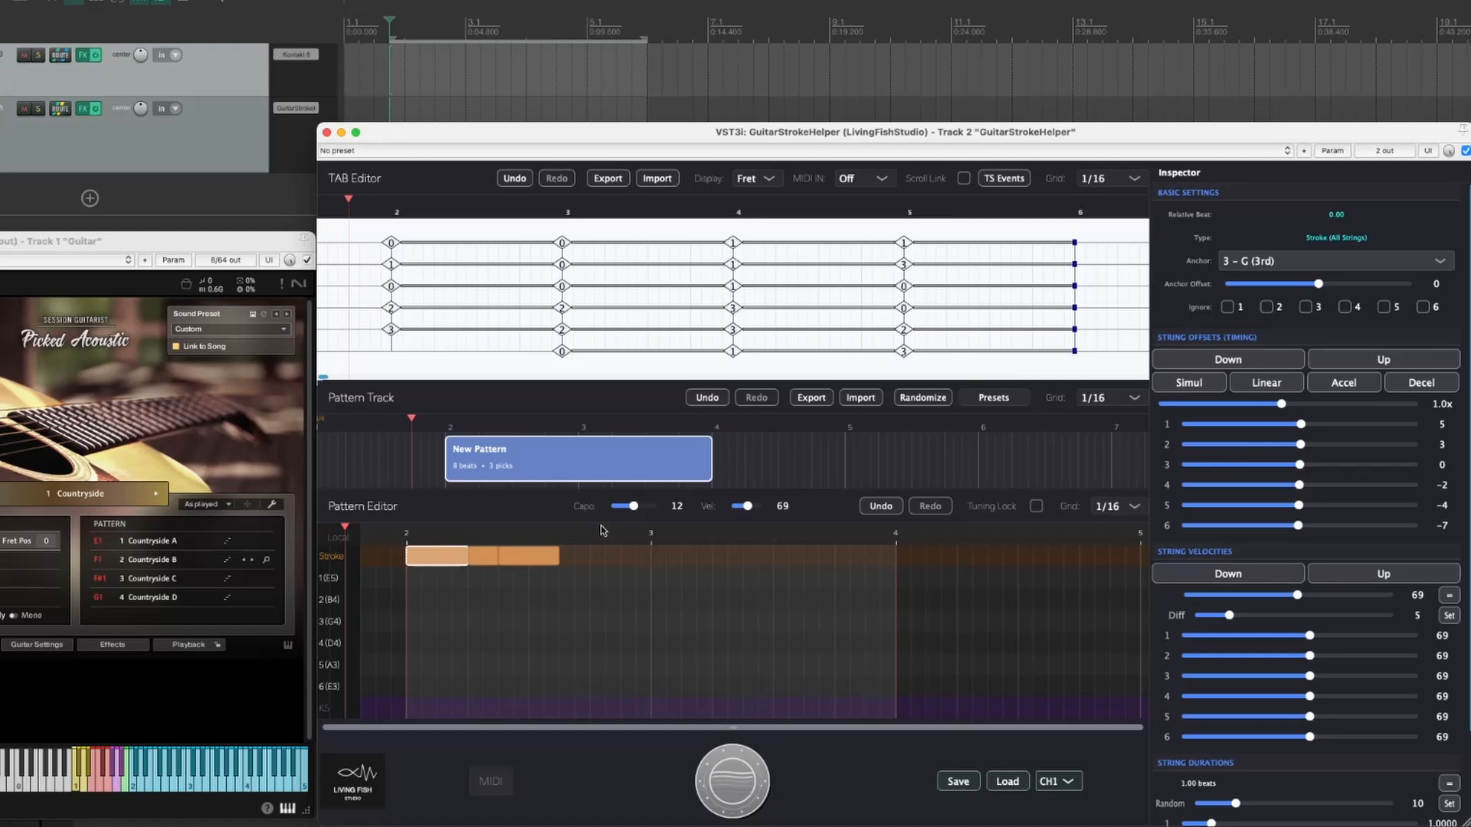
pyautogui.click(750, 763)
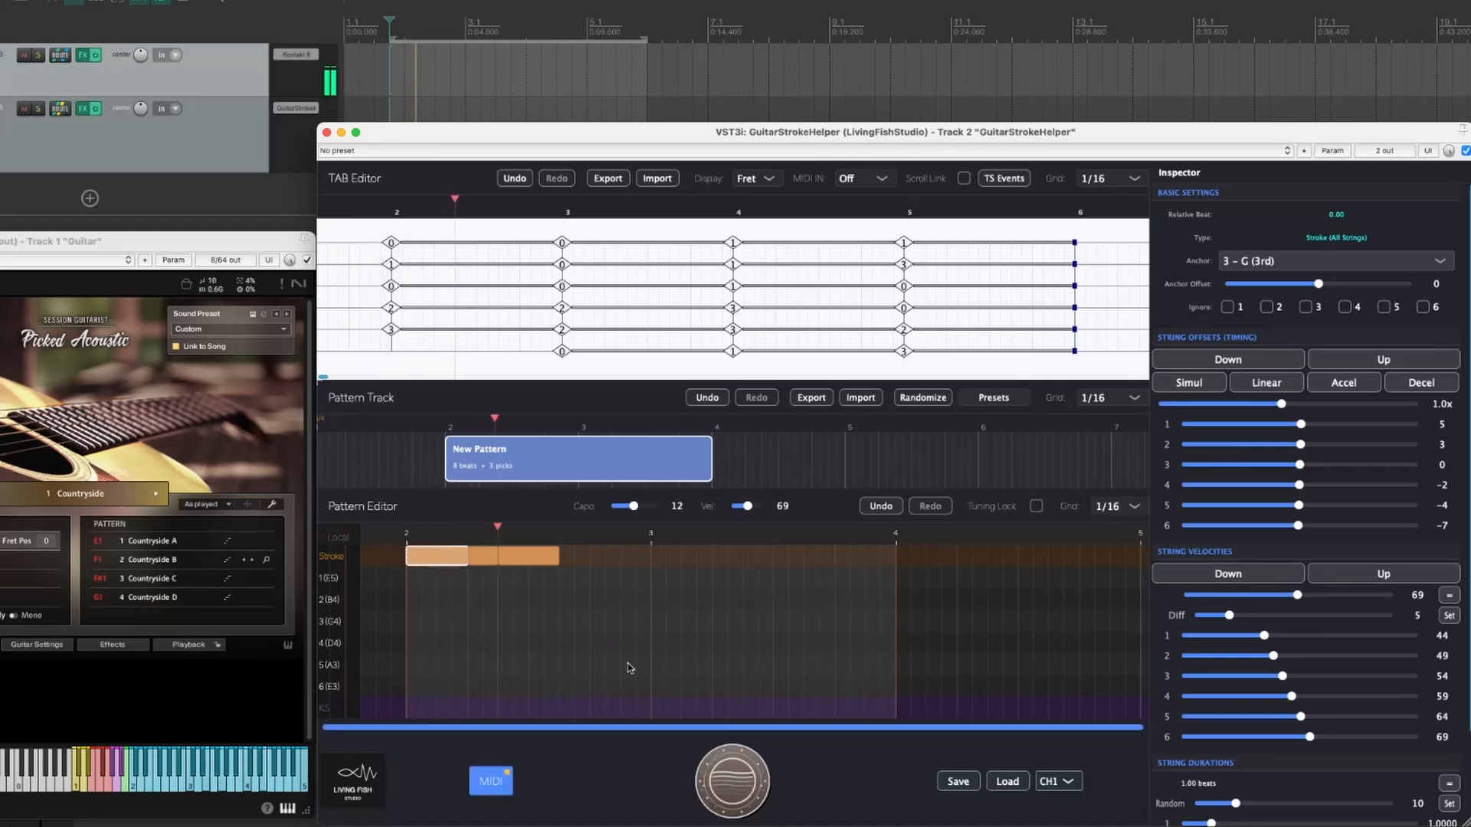
# - Copy the up stroke to relative beats 2.50 and 3.00, giving the 3.00 copy Down timing offsets at 0.1x and Down velocities
pyautogui.moveTo(536, 556)
pyautogui.mouseDown()
pyautogui.moveTo(611, 557)
pyautogui.moveTo(596, 557)
pyautogui.mouseUp()
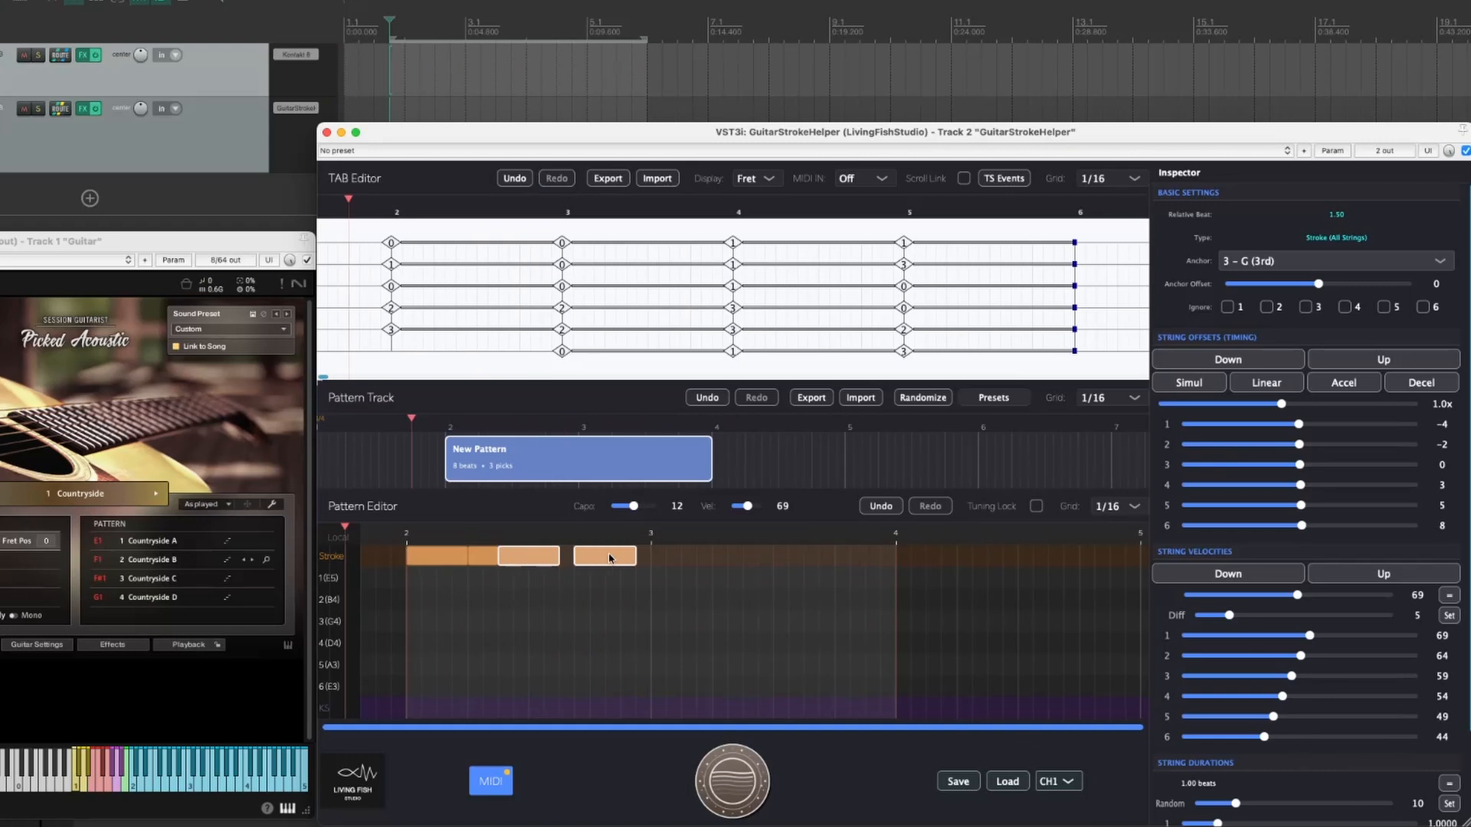
pyautogui.moveTo(619, 557)
pyautogui.mouseDown()
pyautogui.moveTo(591, 556)
pyautogui.moveTo(606, 556)
pyautogui.mouseUp()
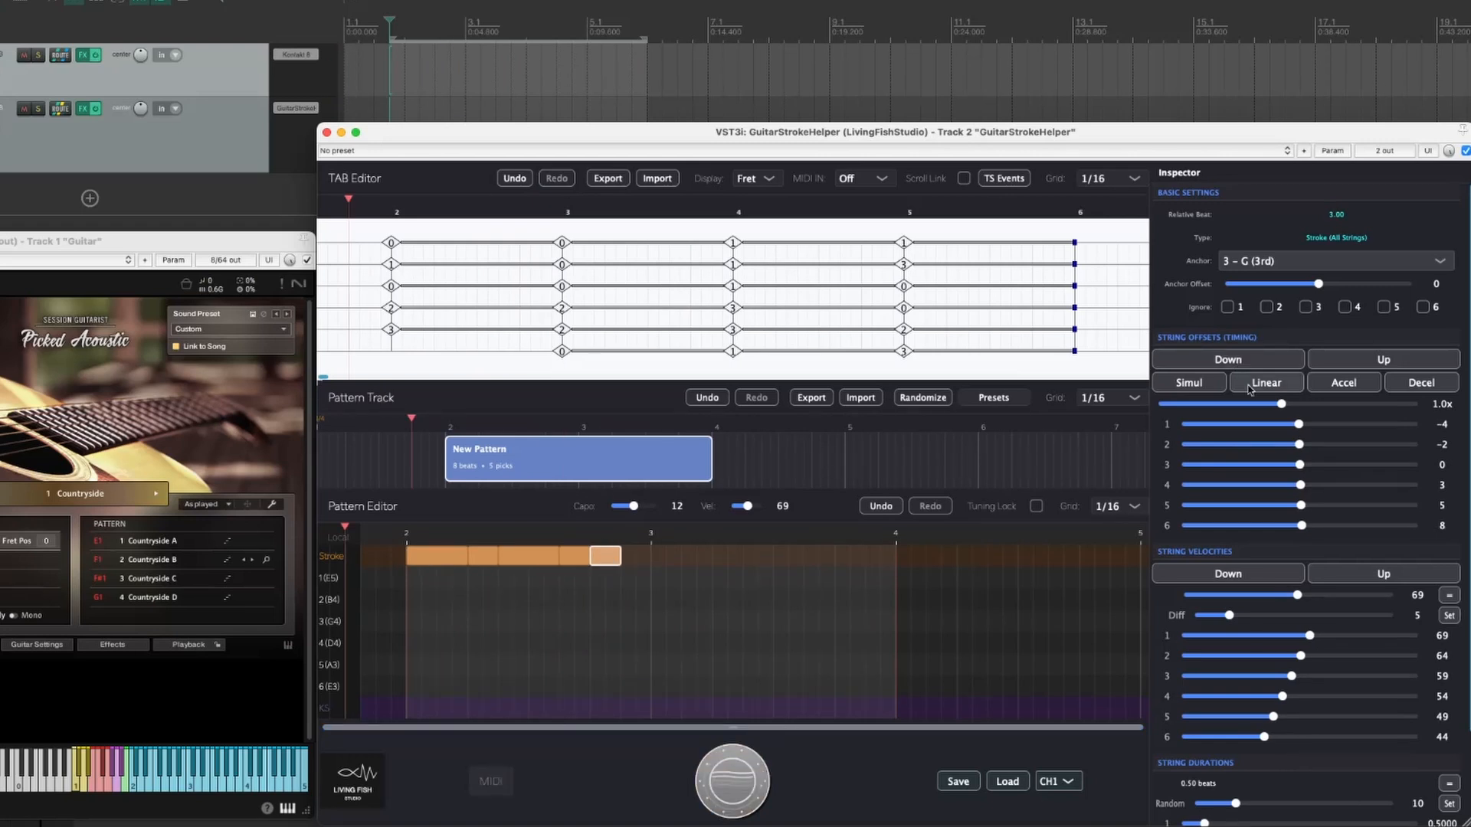
pyautogui.click(1250, 362)
pyautogui.moveTo(1281, 404); pyautogui.dragTo(1154, 408)
pyautogui.click(1196, 570)
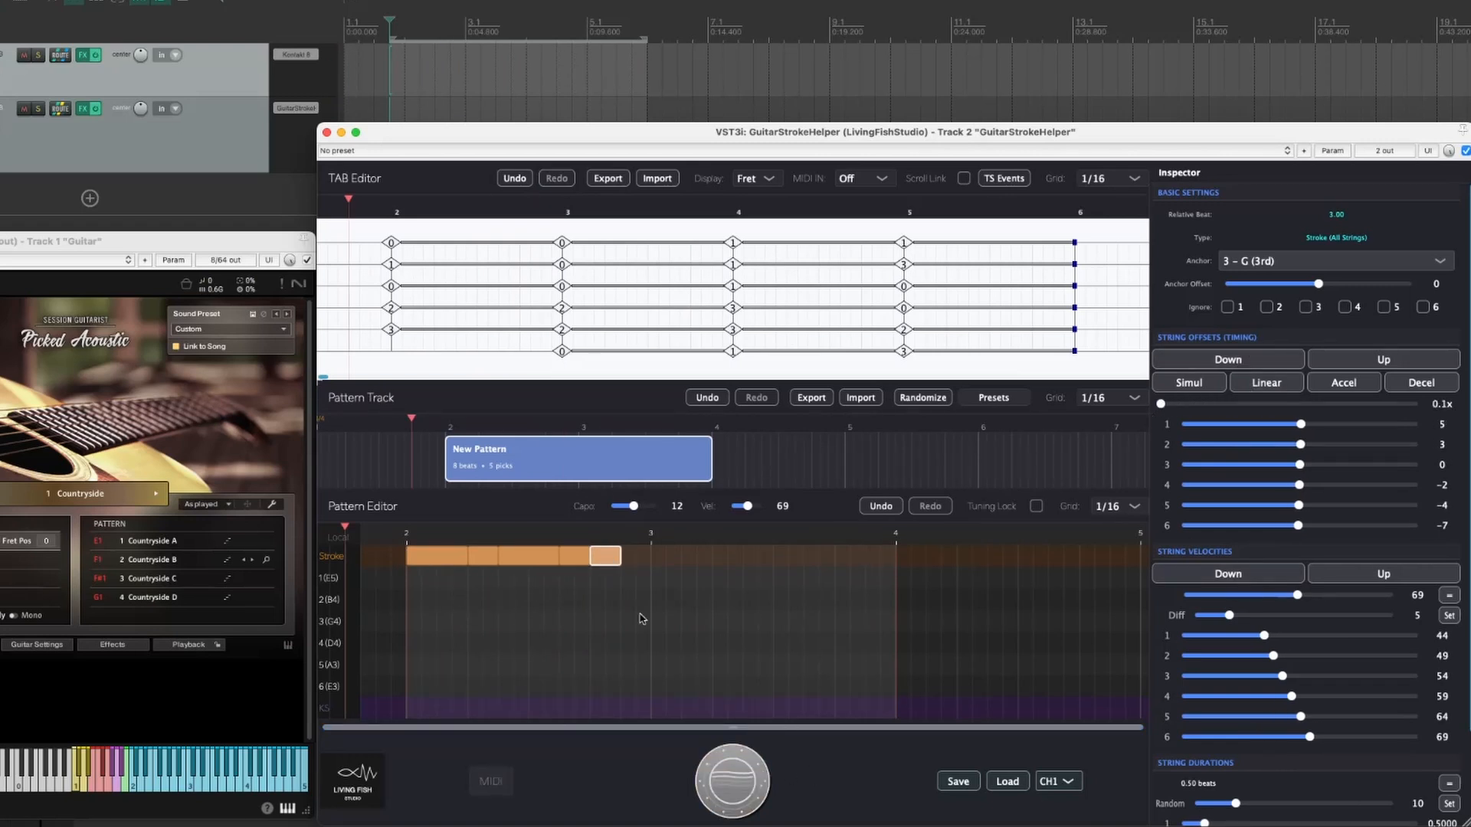
# - Copy the half-beat up stroke to relative beat 3.50 and play the pattern
pyautogui.moveTo(577, 557); pyautogui.dragTo(636, 557)
pyautogui.press('space')
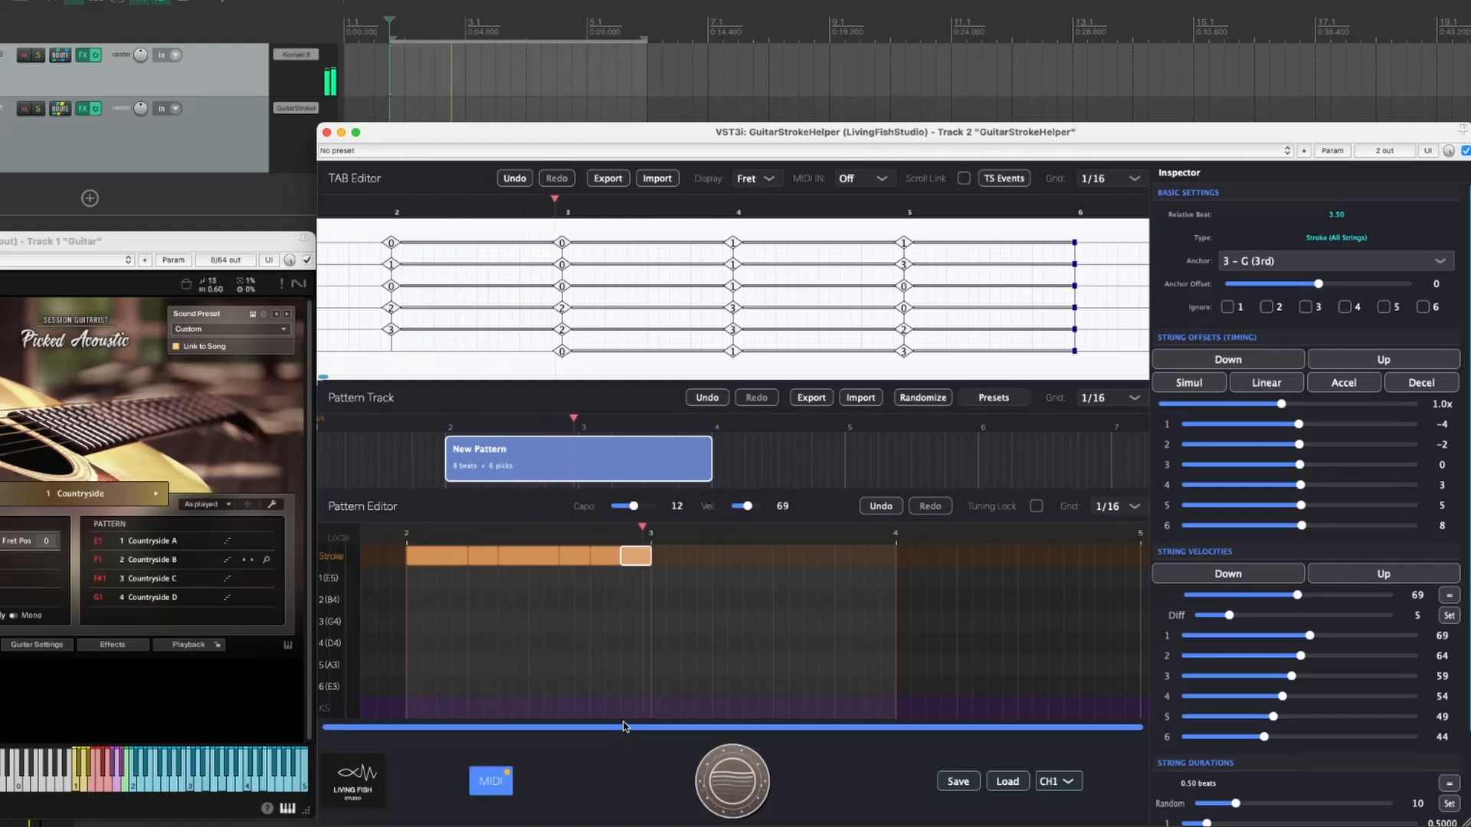
pyautogui.press('space')
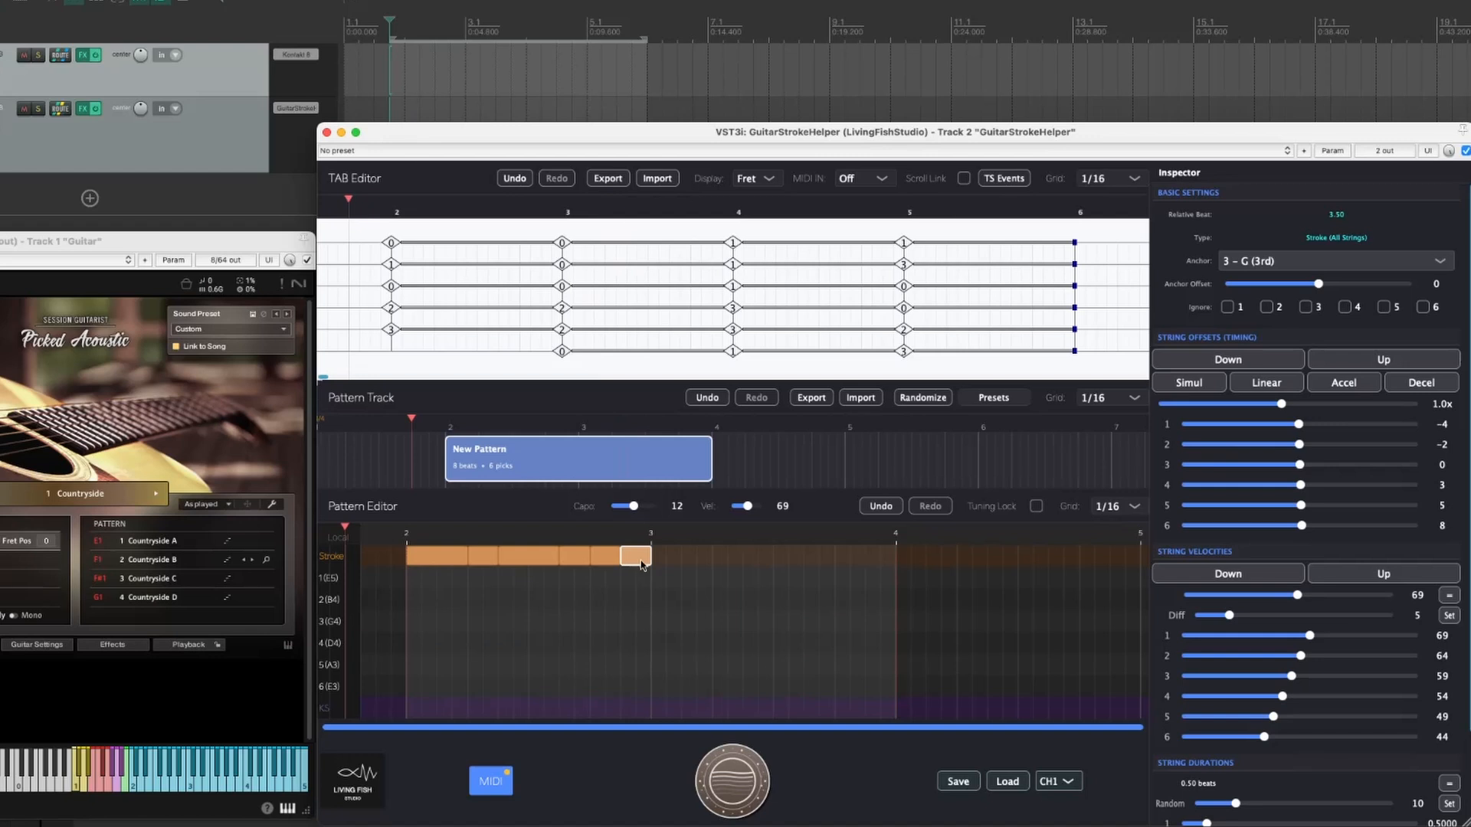
# - Duplicate all six strokes into bar 3 of the pattern and play the result
pyautogui.click(670, 560)
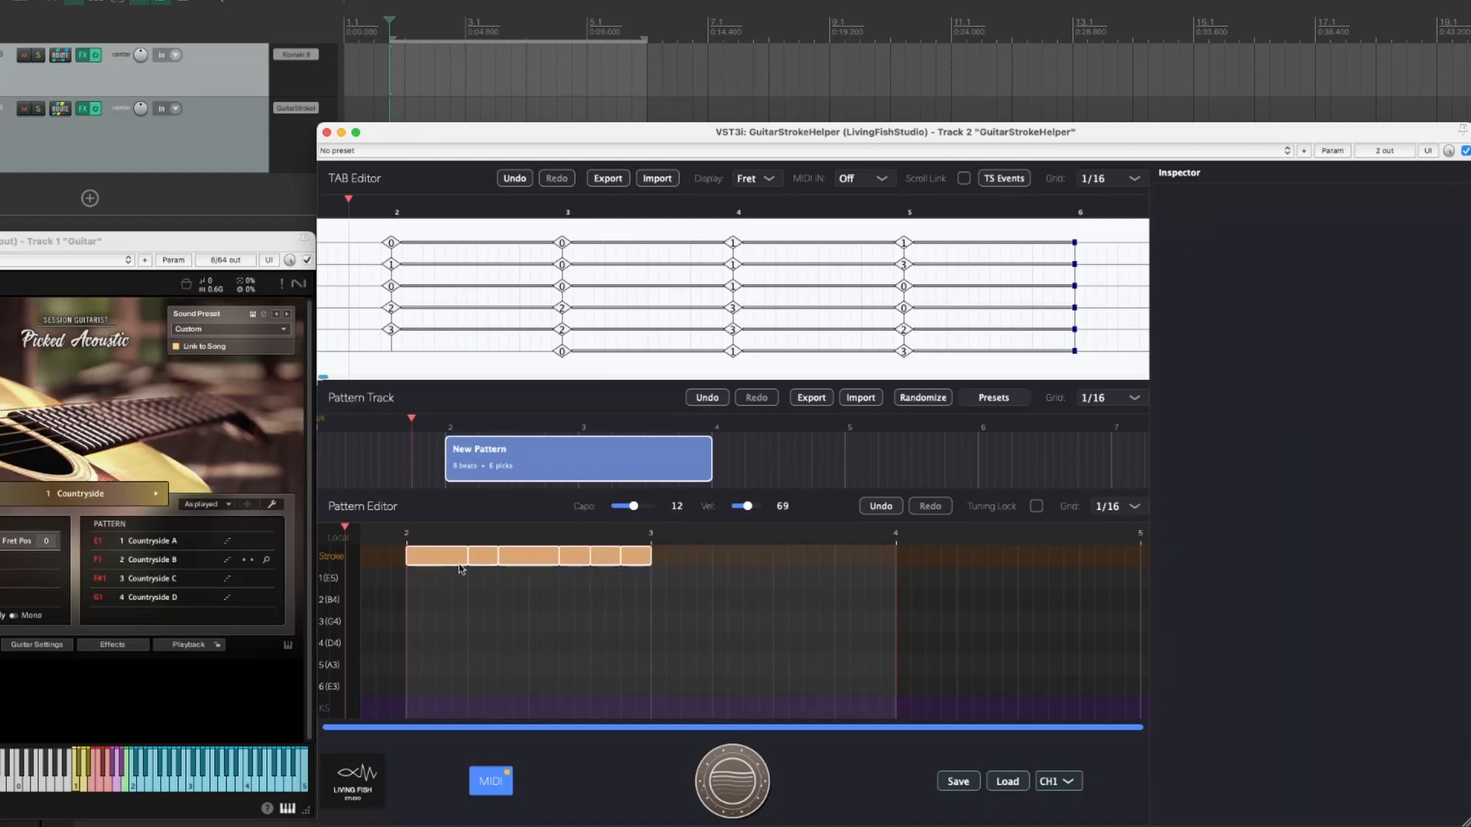
pyautogui.moveTo(437, 561); pyautogui.dragTo(680, 564)
pyautogui.press('space')
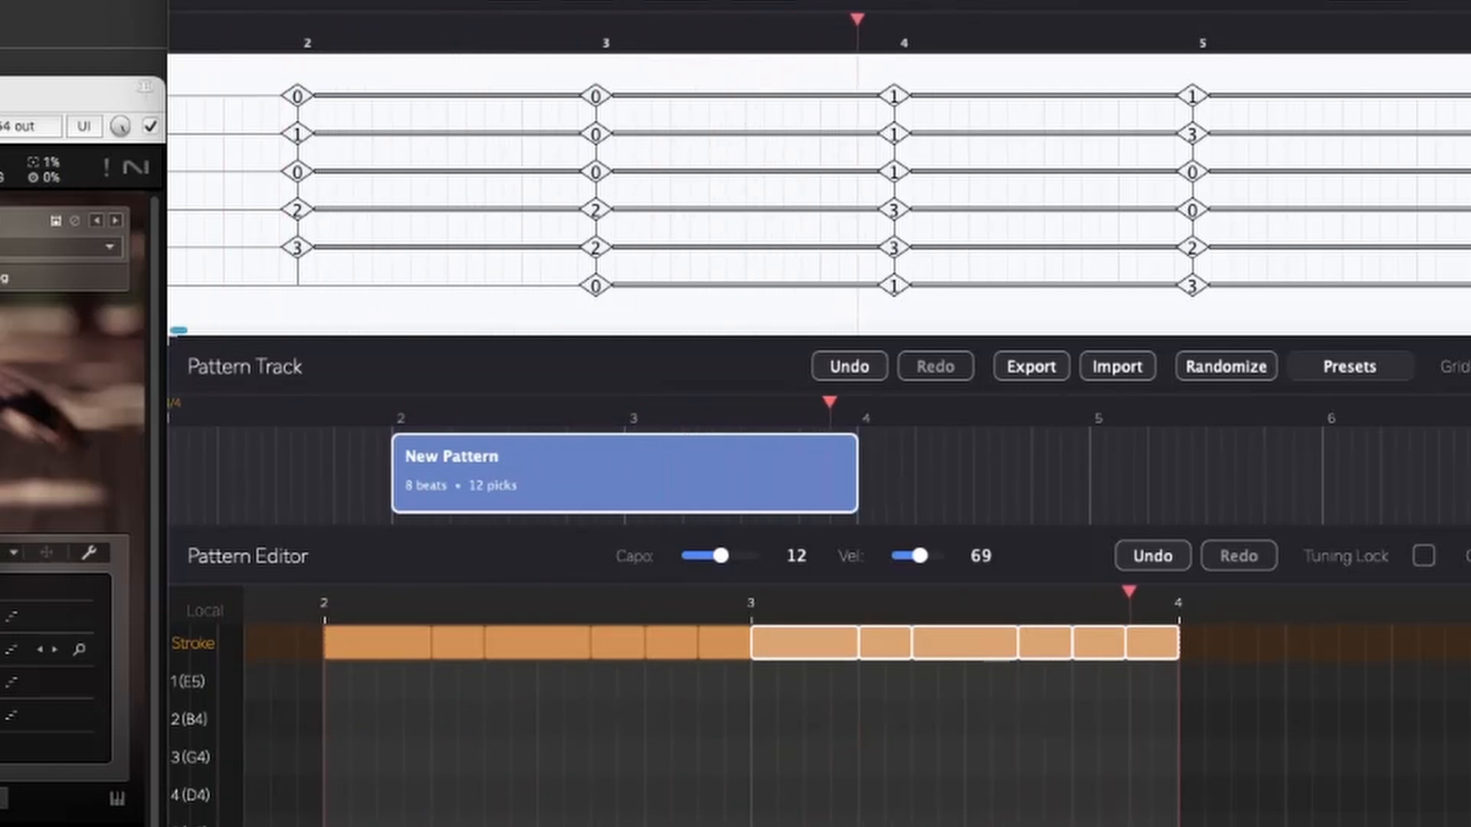
pyautogui.press('space')
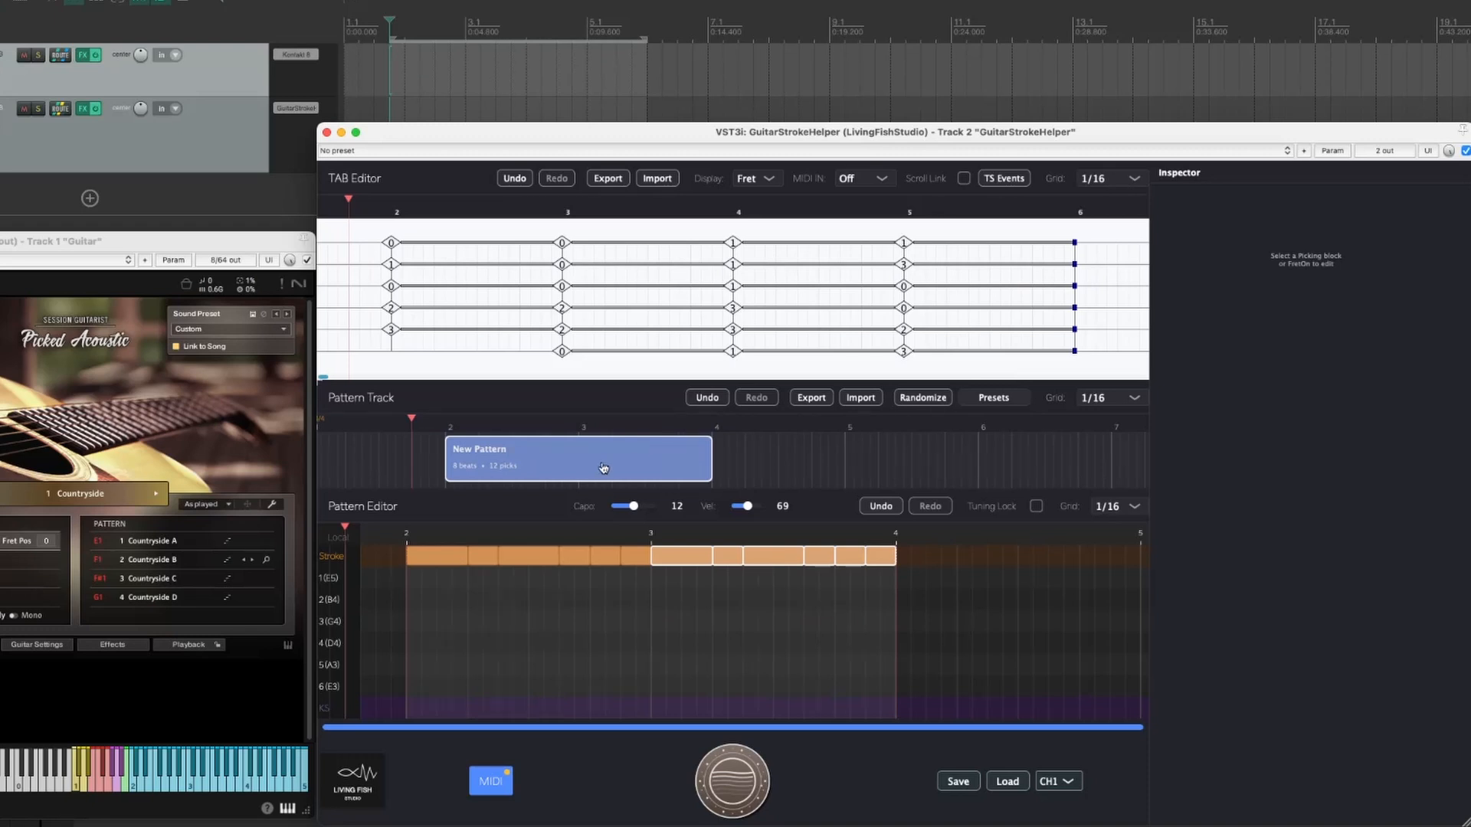
# - Duplicate the whole pattern on the Pattern Track so the copy starts at bar 4, and play both patterns
pyautogui.click(481, 477)
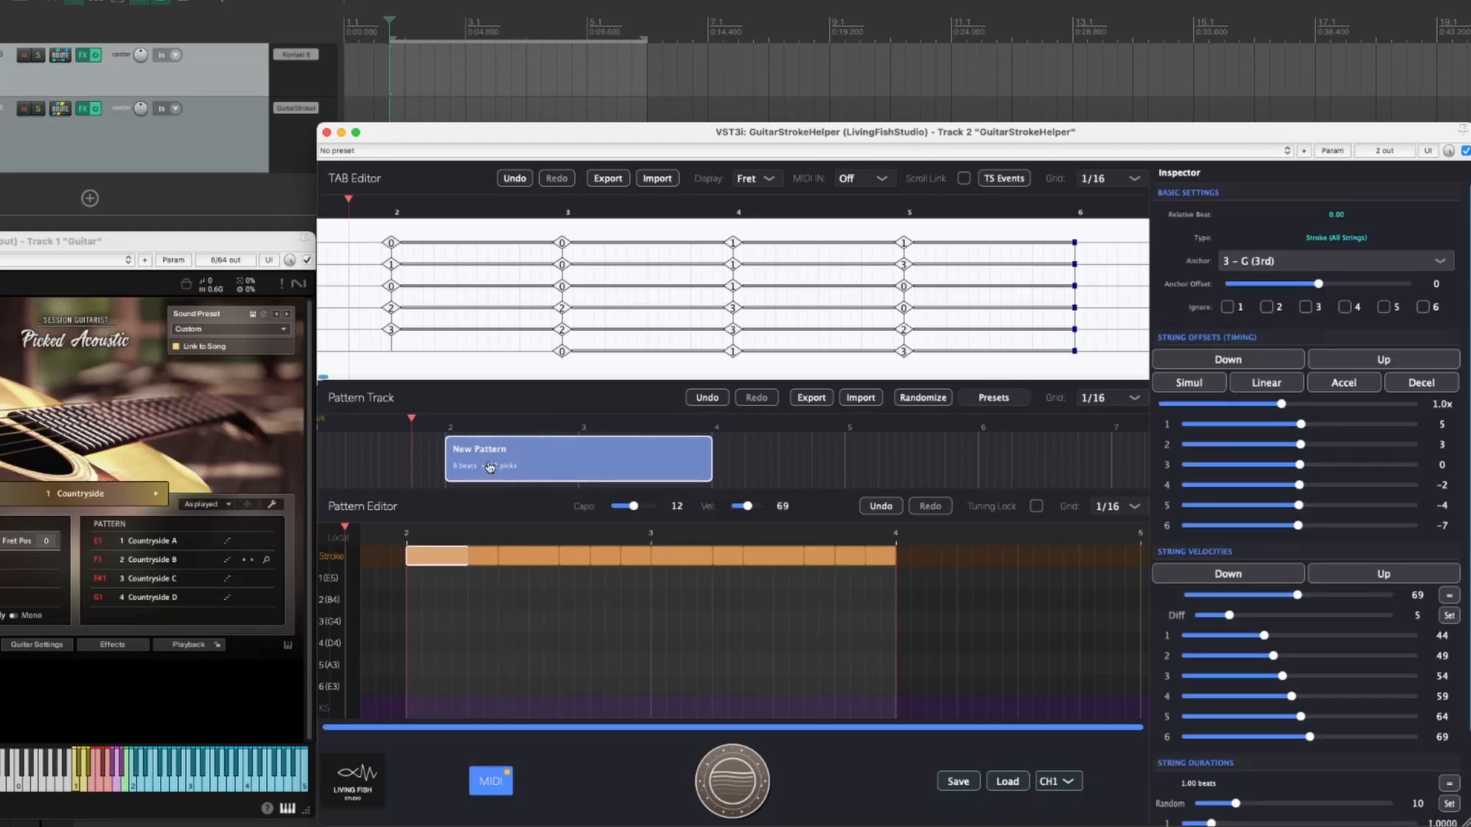
pyautogui.moveTo(479, 465); pyautogui.dragTo(744, 467)
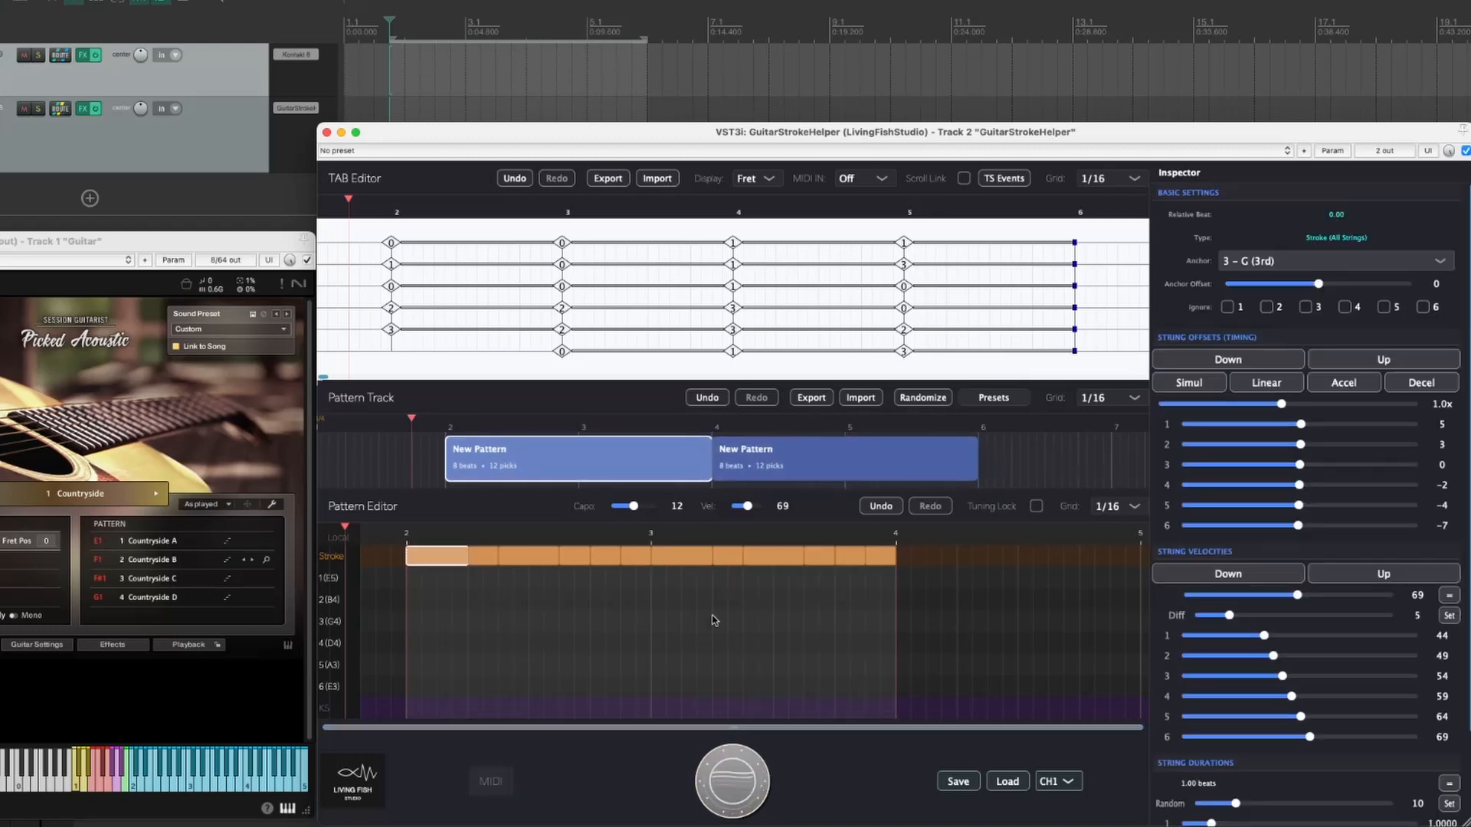
pyautogui.click(740, 779)
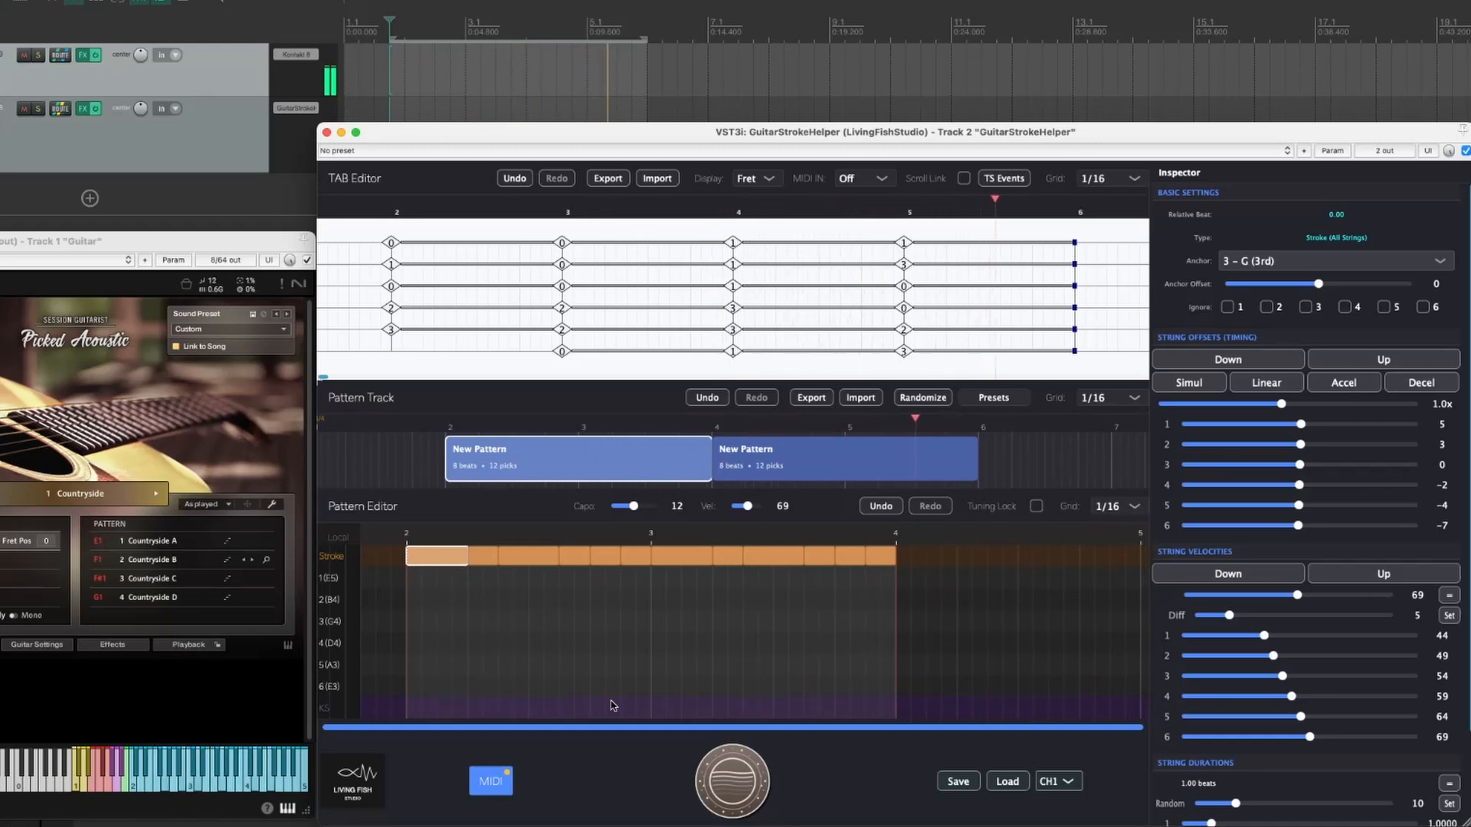
pyautogui.press('space')
# - Add string 6 picks to the first pattern at relative beats 0.00, 3.00, 4.00 and 7.00, lasting 3, 1, 3 and 1 beats
pyautogui.click(413, 687)
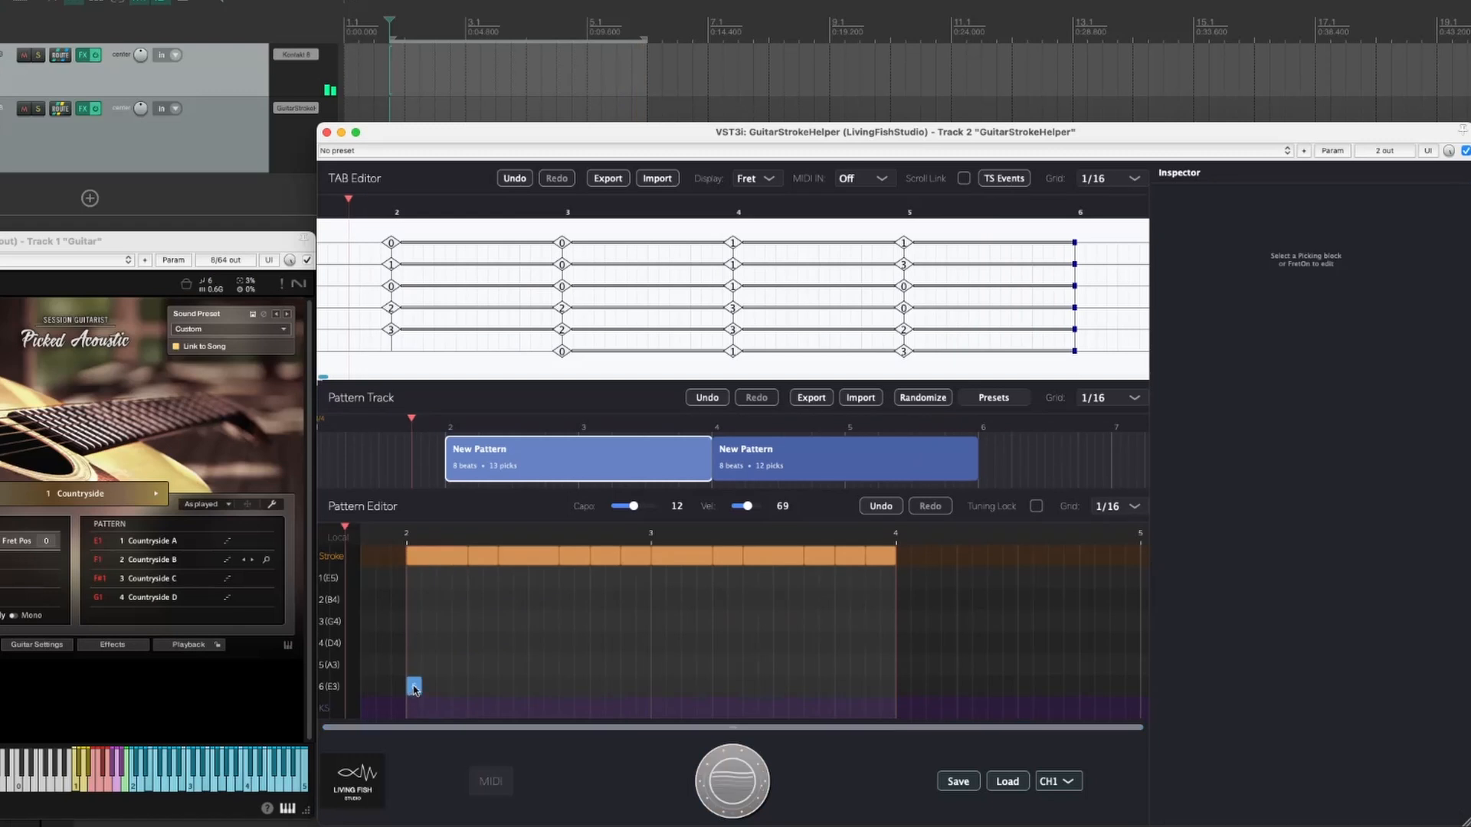
pyautogui.moveTo(414, 686); pyautogui.dragTo(888, 689)
pyautogui.doubleClick(598, 687)
pyautogui.doubleClick(657, 687)
pyautogui.doubleClick(841, 687)
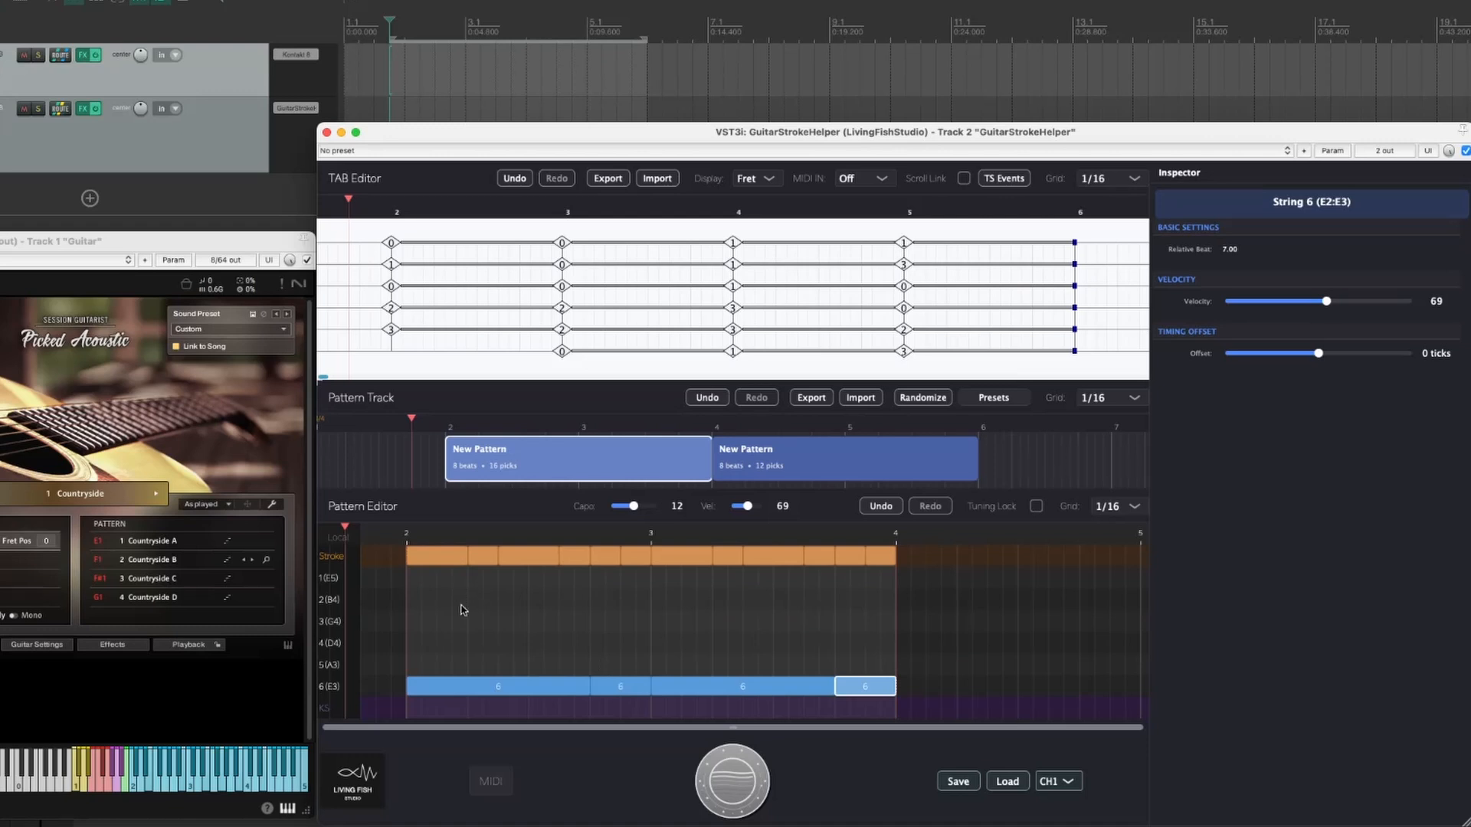
# - Set the string 6 picks at relative beats 0.00 and 3.00 to a timing offset of -7 ticks, matching the down stroke
pyautogui.click(448, 560)
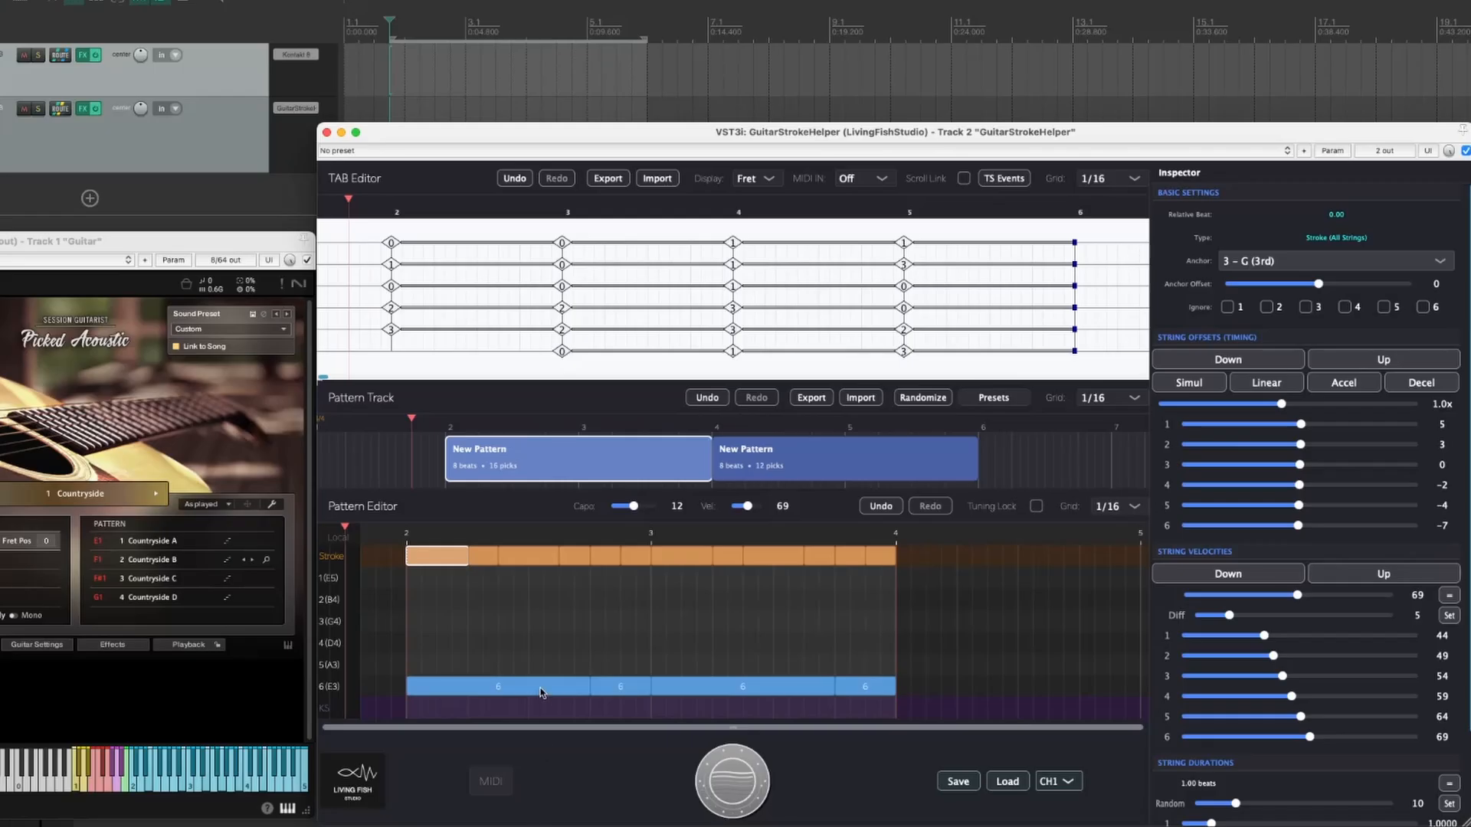
pyautogui.click(540, 691)
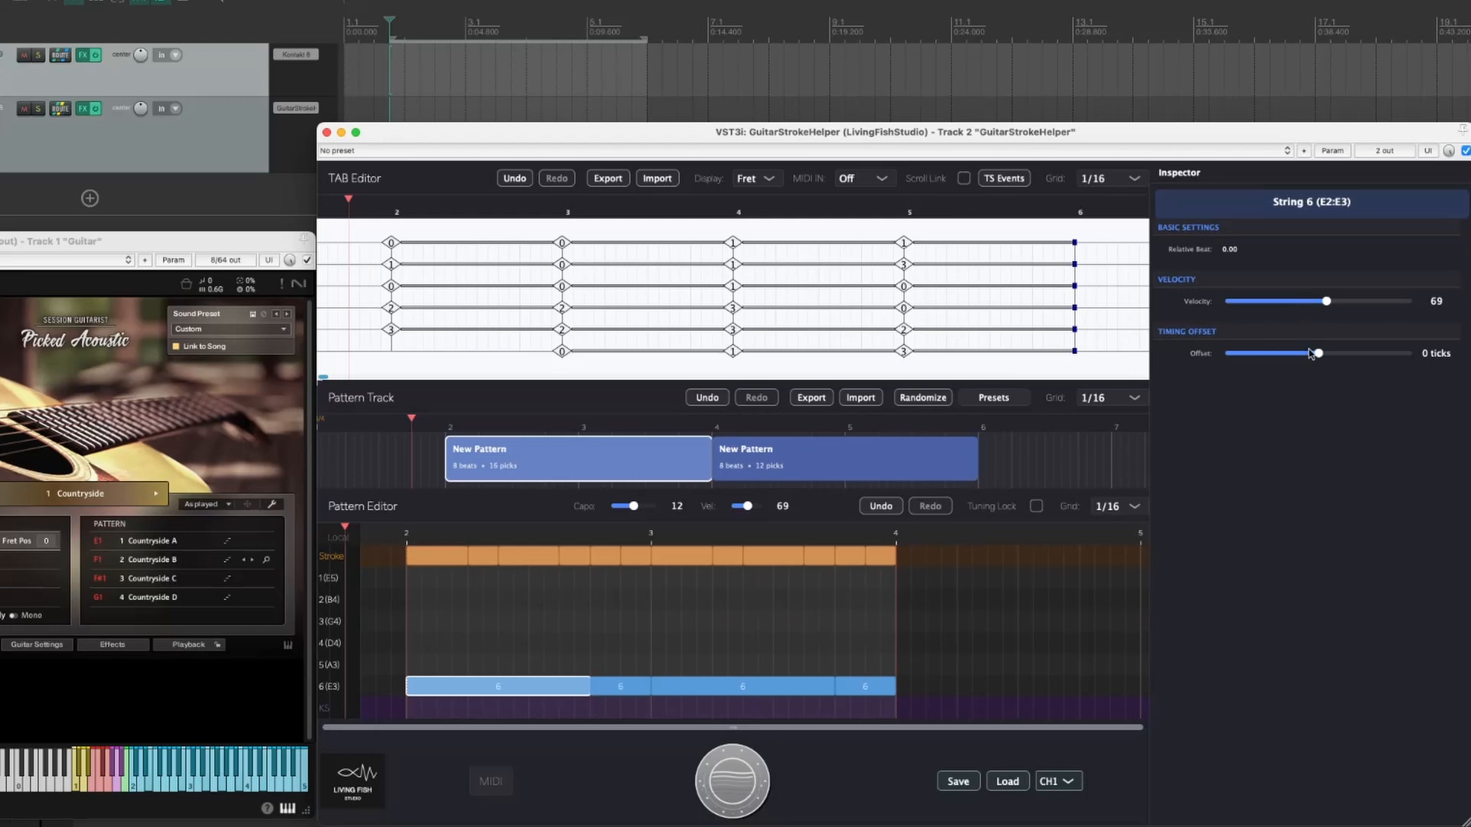
pyautogui.moveTo(1318, 354); pyautogui.dragTo(1315, 356)
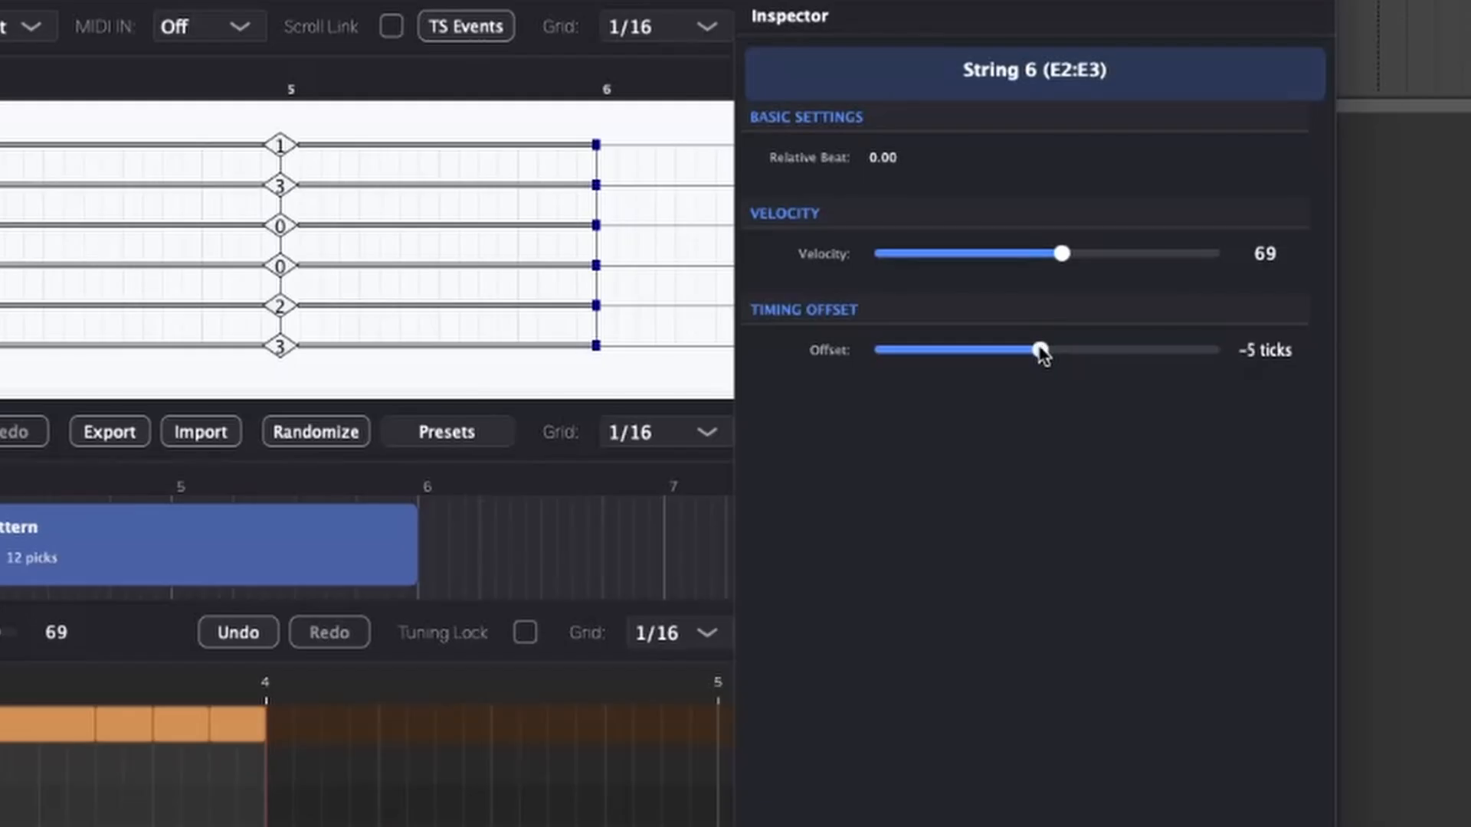
pyautogui.moveTo(1042, 354); pyautogui.dragTo(1038, 354)
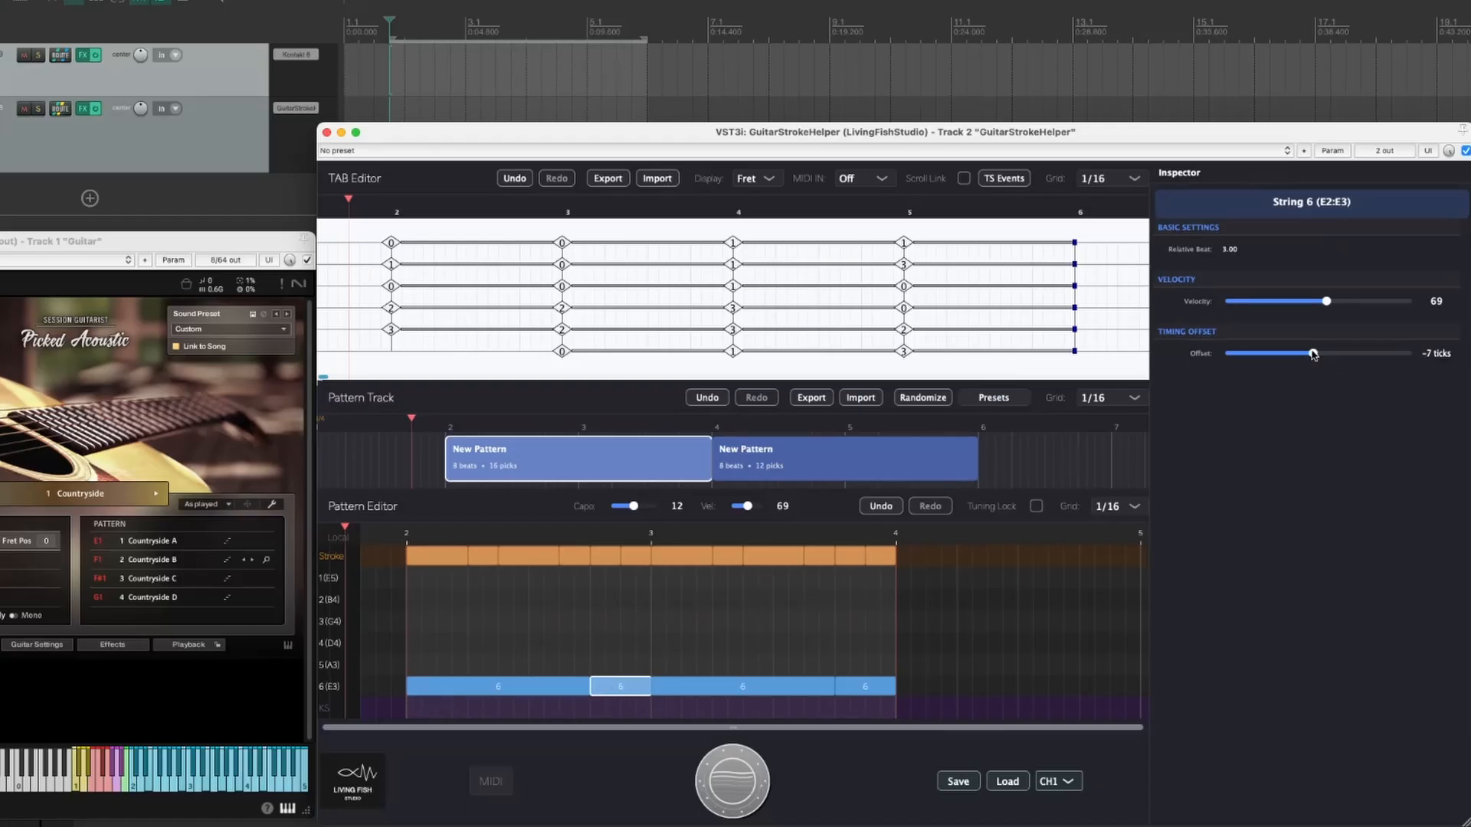
# - Set the string 6 picks at relative beats 4.00 and 7.00 of the first pattern to a timing offset of -7 ticks
pyautogui.click(606, 556)
pyautogui.click(684, 564)
pyautogui.click(698, 684)
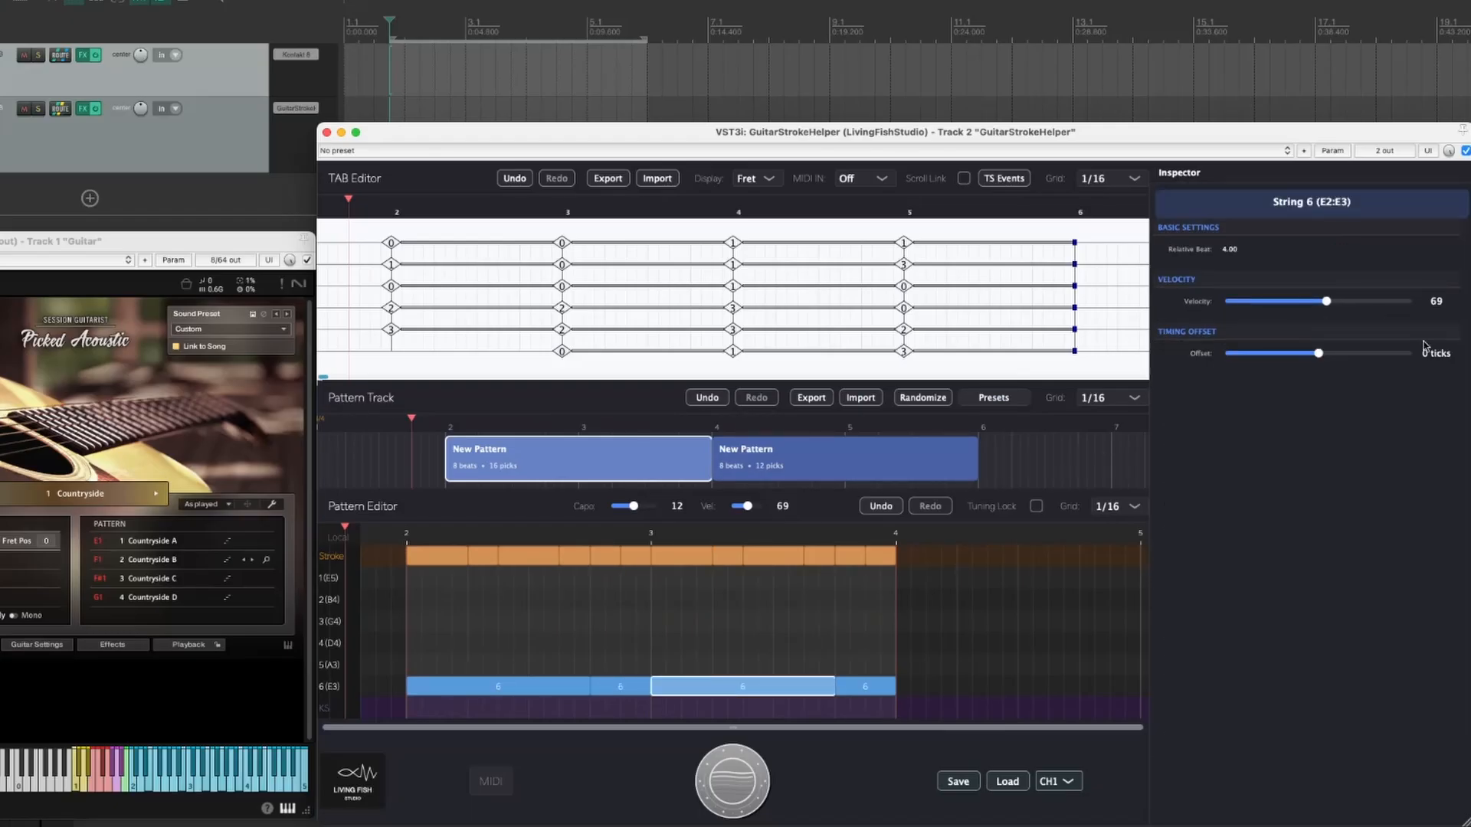
pyautogui.click(862, 686)
pyautogui.click(850, 555)
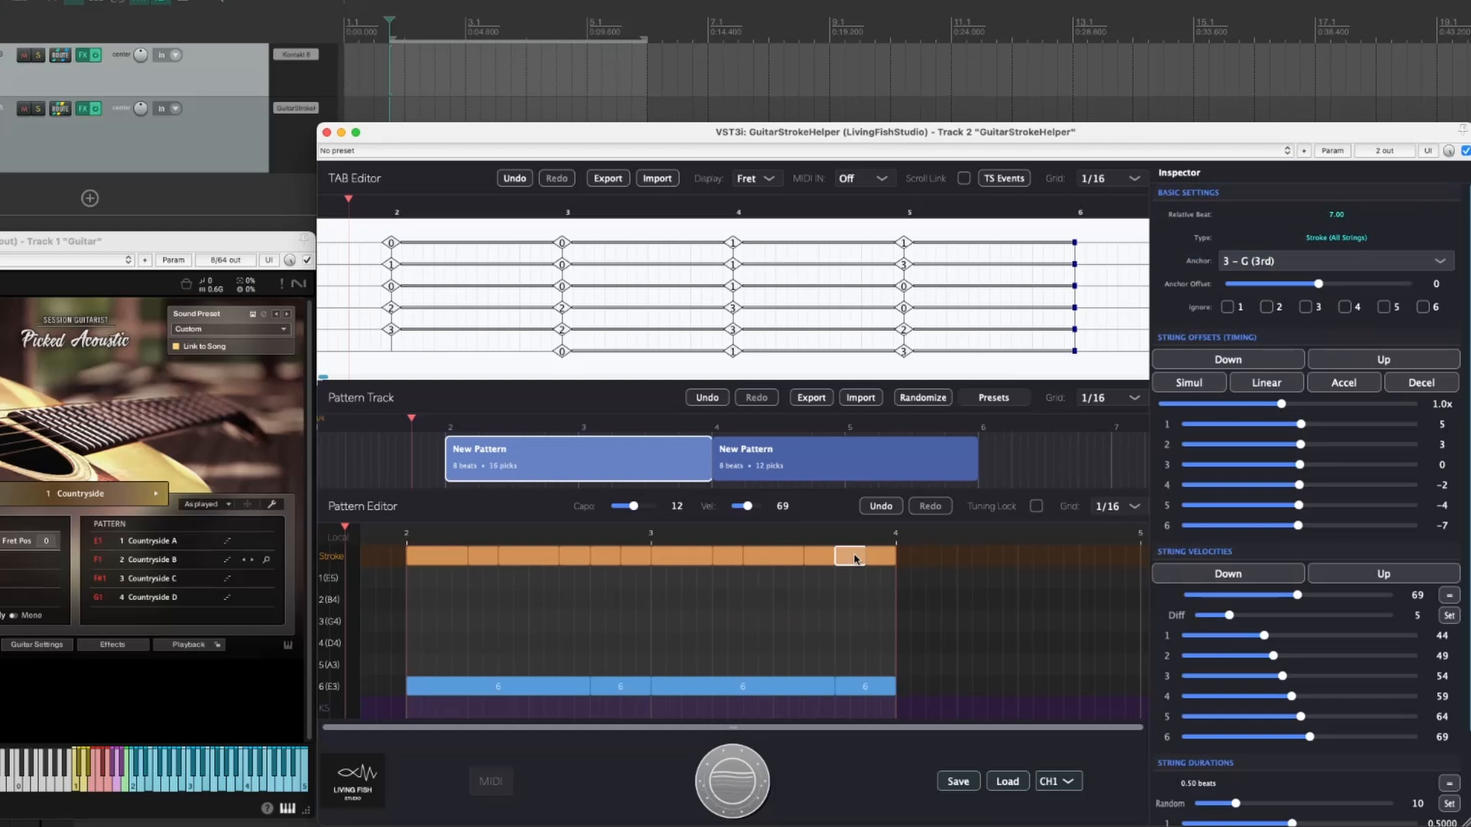
pyautogui.click(864, 687)
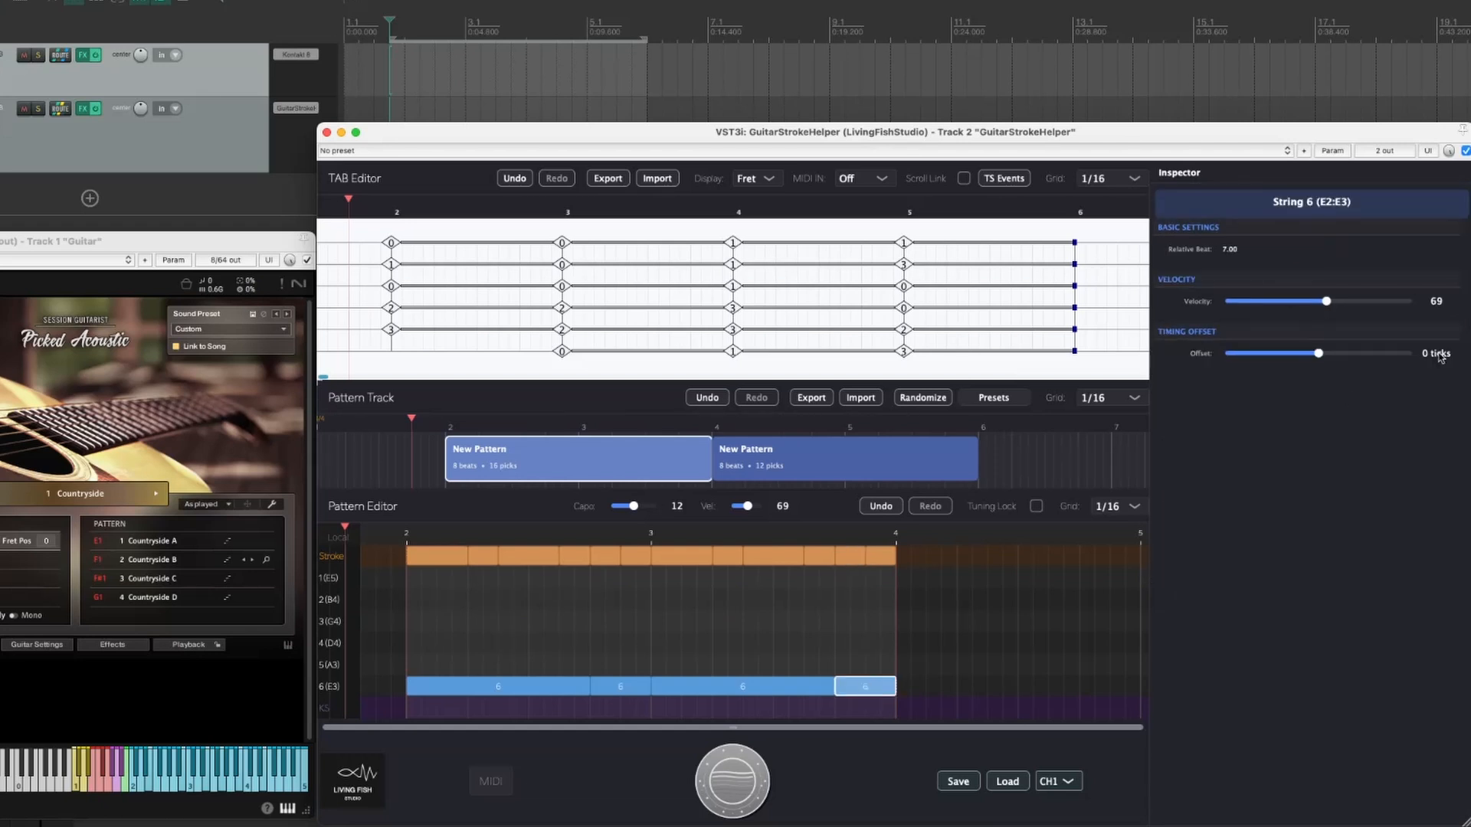
pyautogui.click(1438, 353)
pyautogui.write('-7')
pyautogui.press('Return')
# - Make every bar 2 stroke of the first pattern, from relative beat 0.00 to 3.50, ignore string 6
pyautogui.click(436, 556)
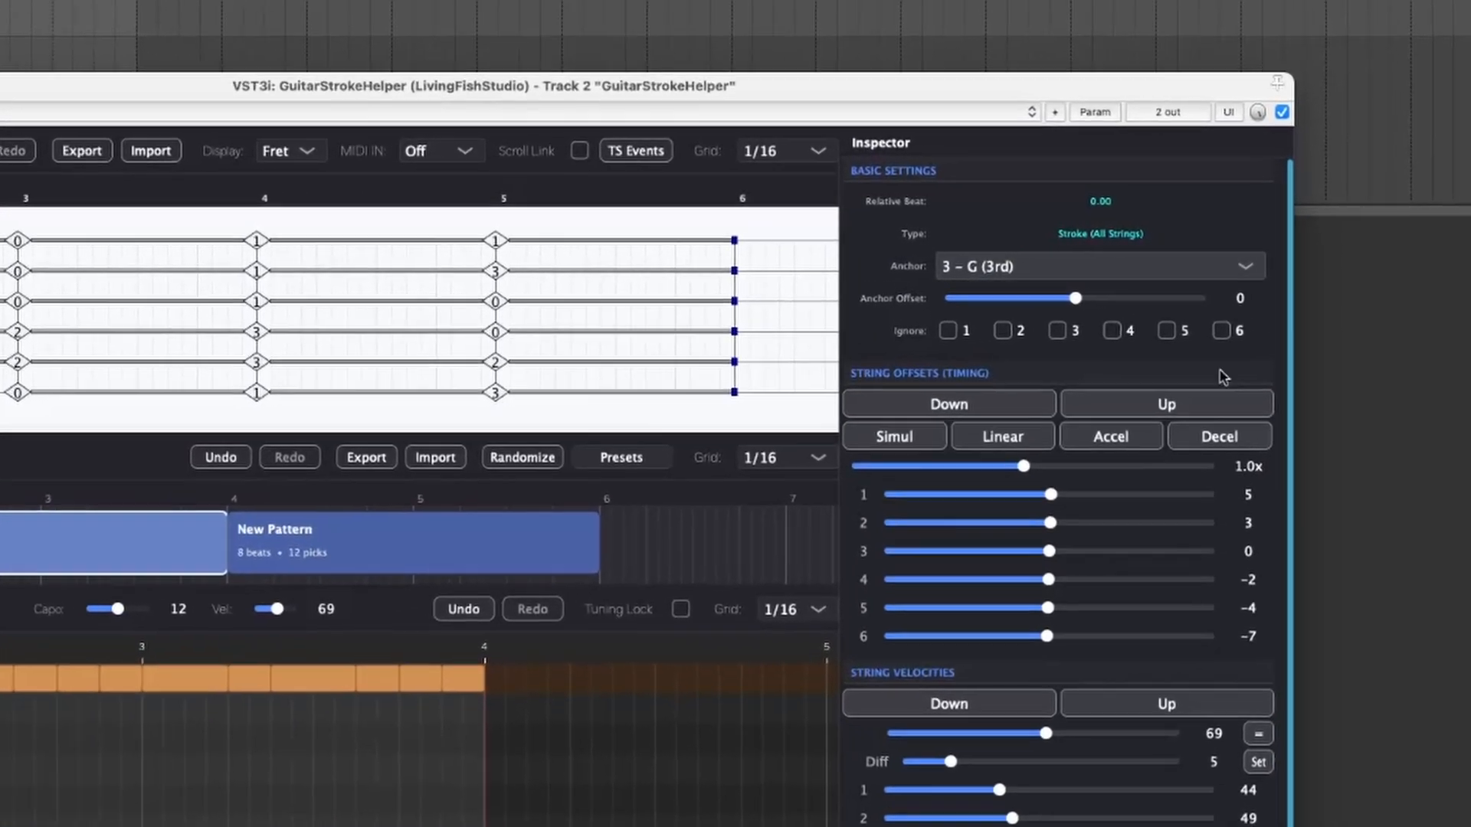
pyautogui.click(1367, 313)
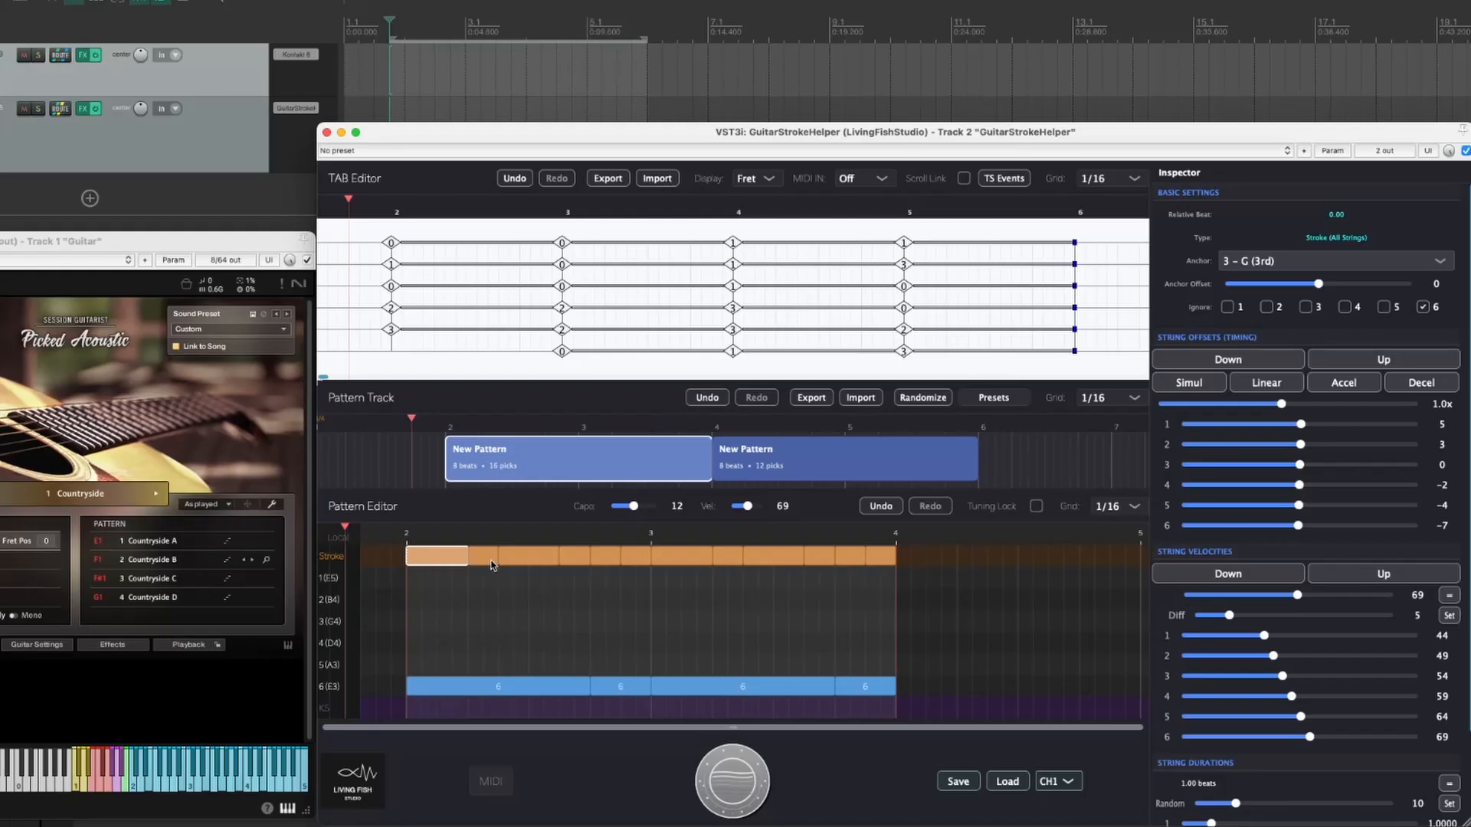
pyautogui.click(483, 555)
pyautogui.click(1074, 348)
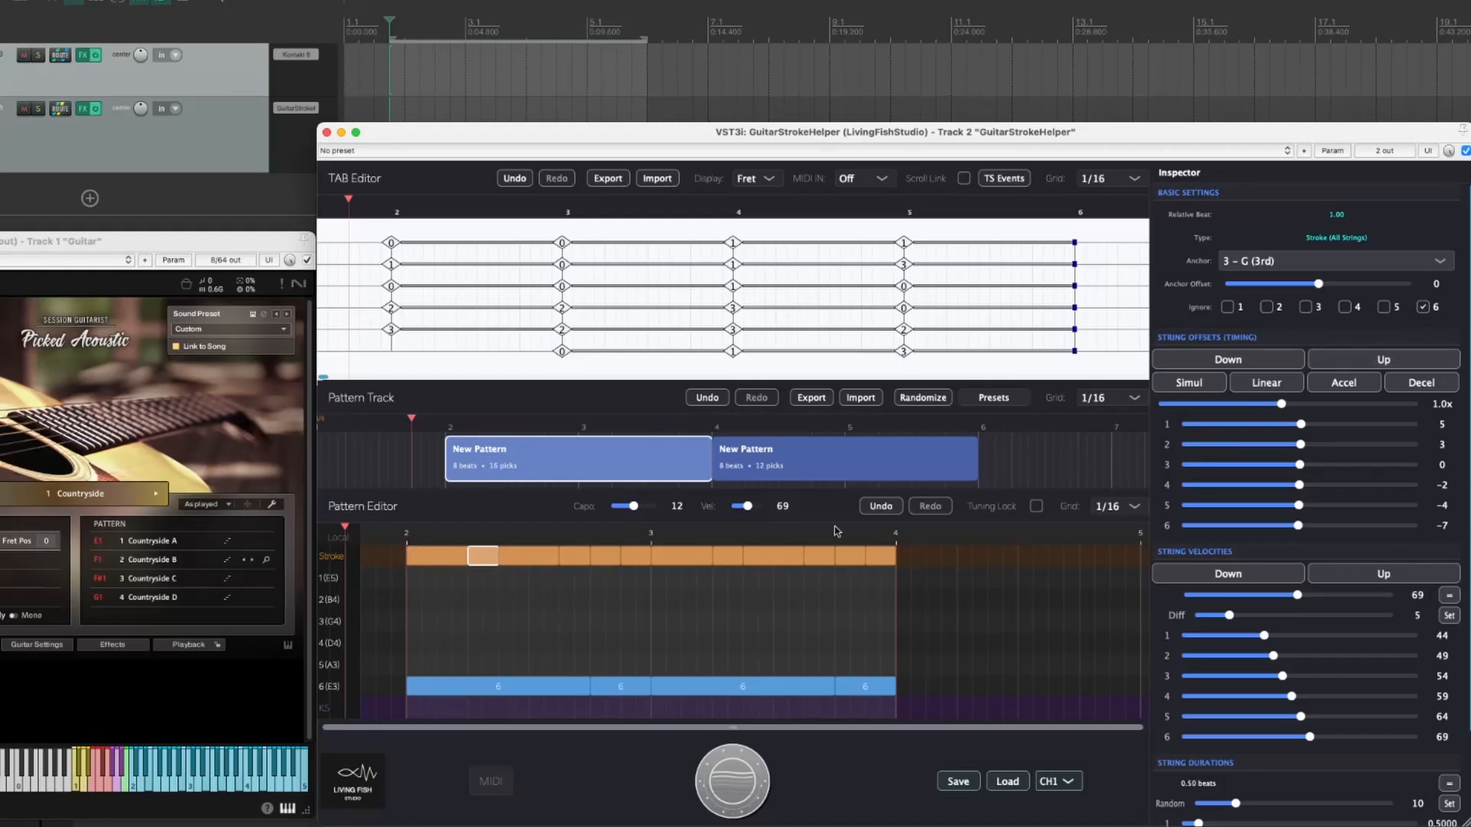
pyautogui.click(545, 561)
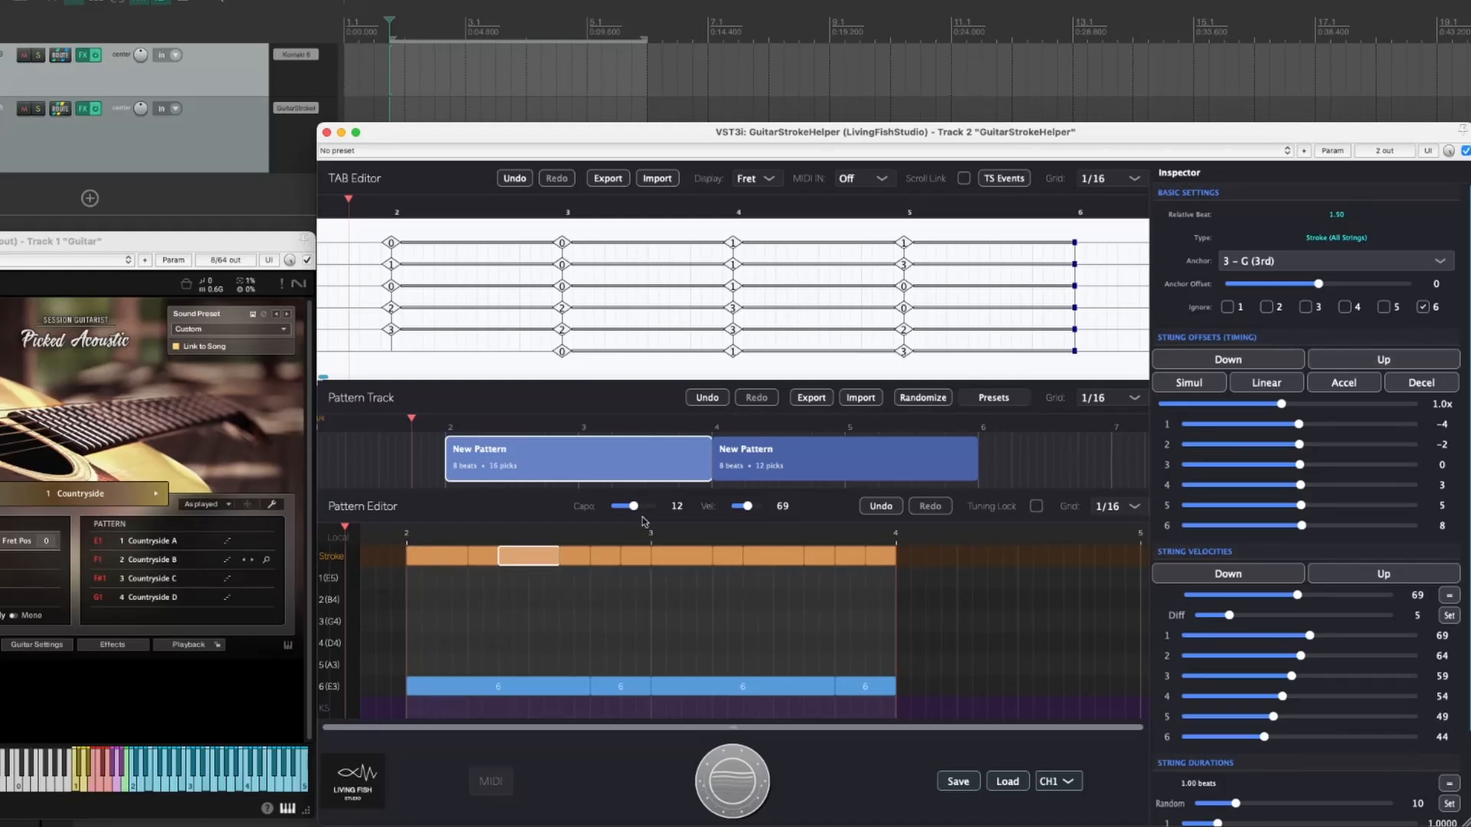
pyautogui.press('Right')
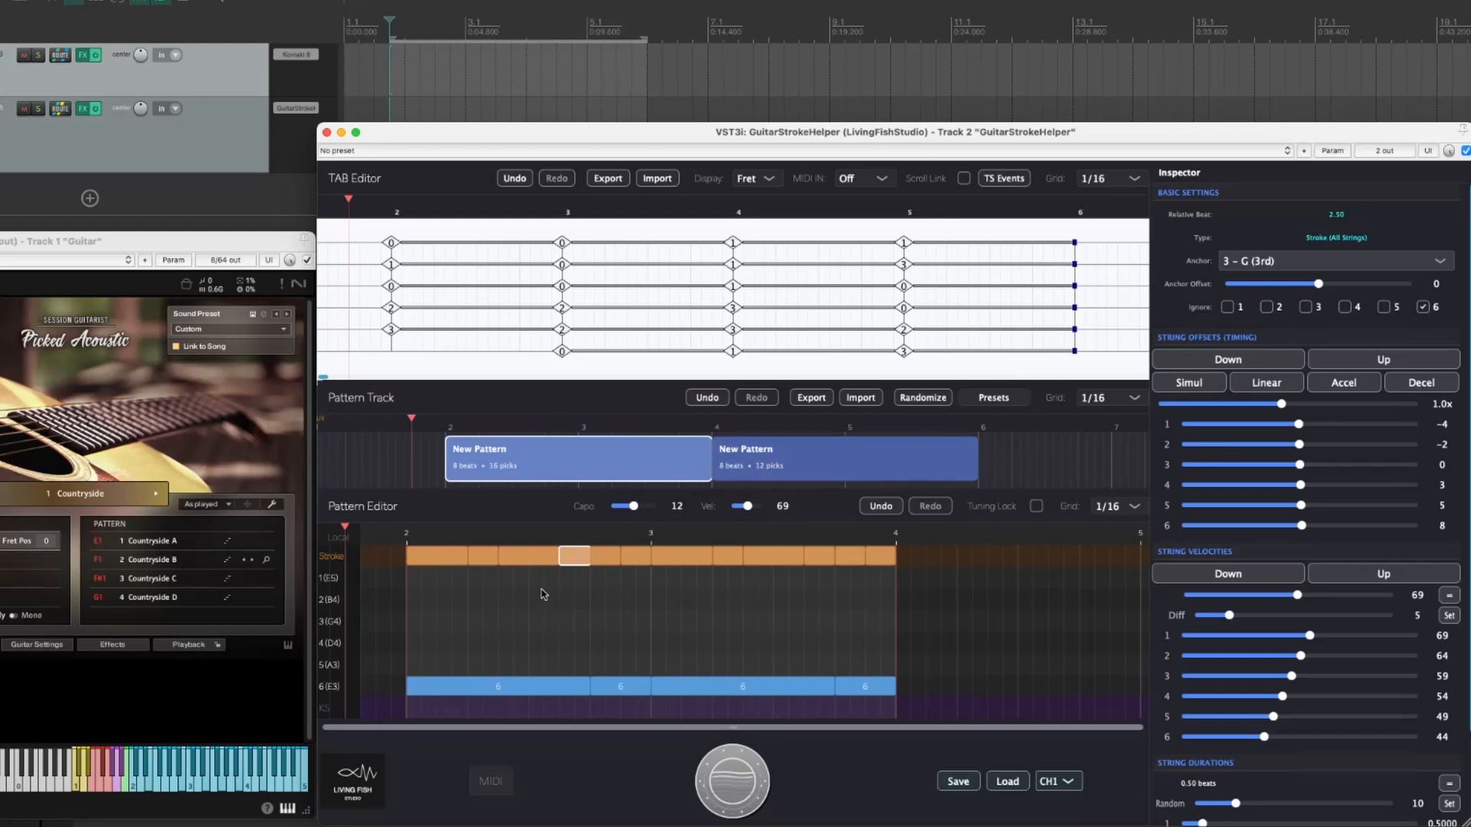
pyautogui.press('Right')
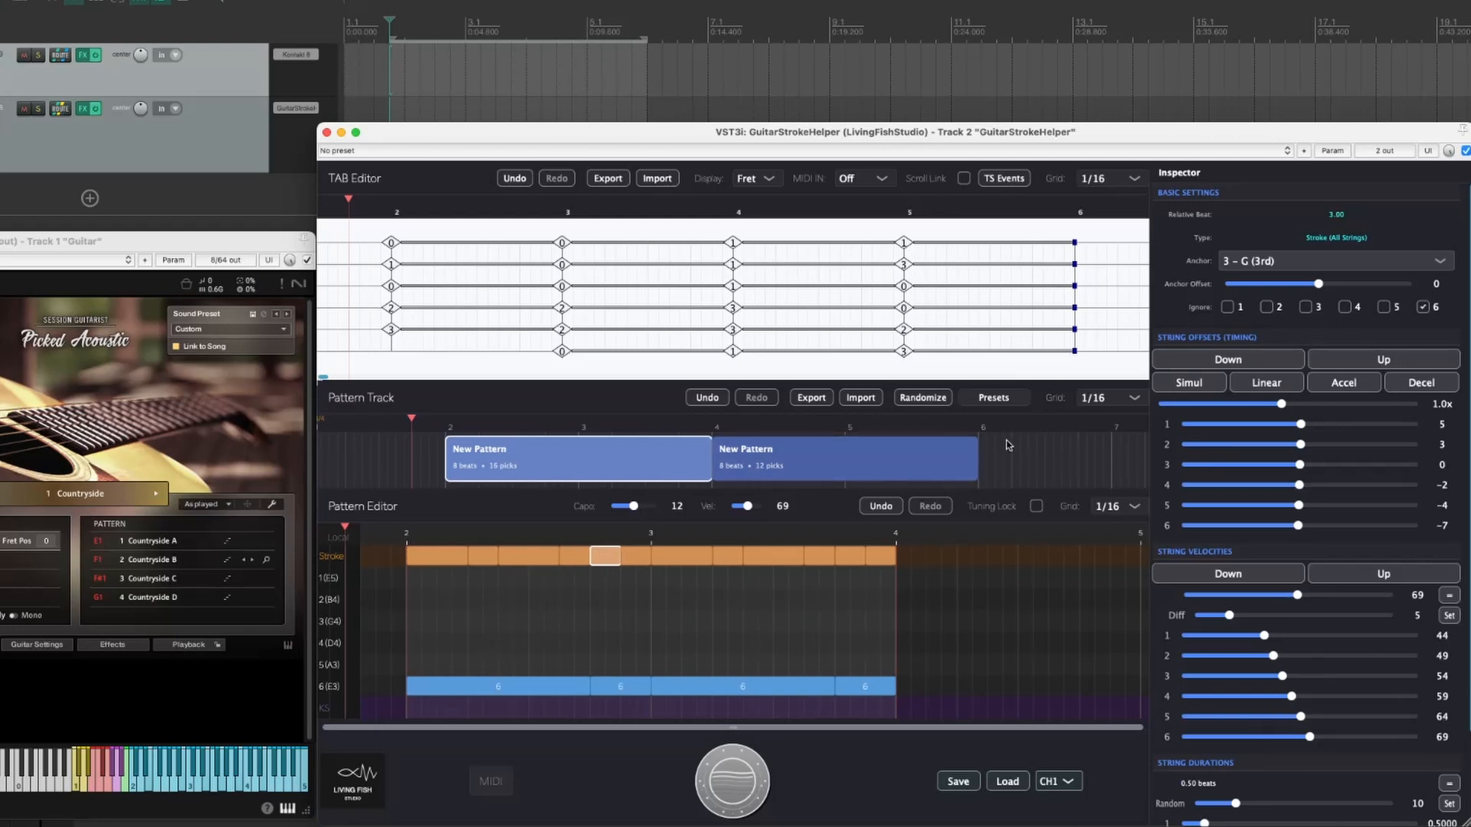
pyautogui.click(641, 561)
pyautogui.click(1422, 307)
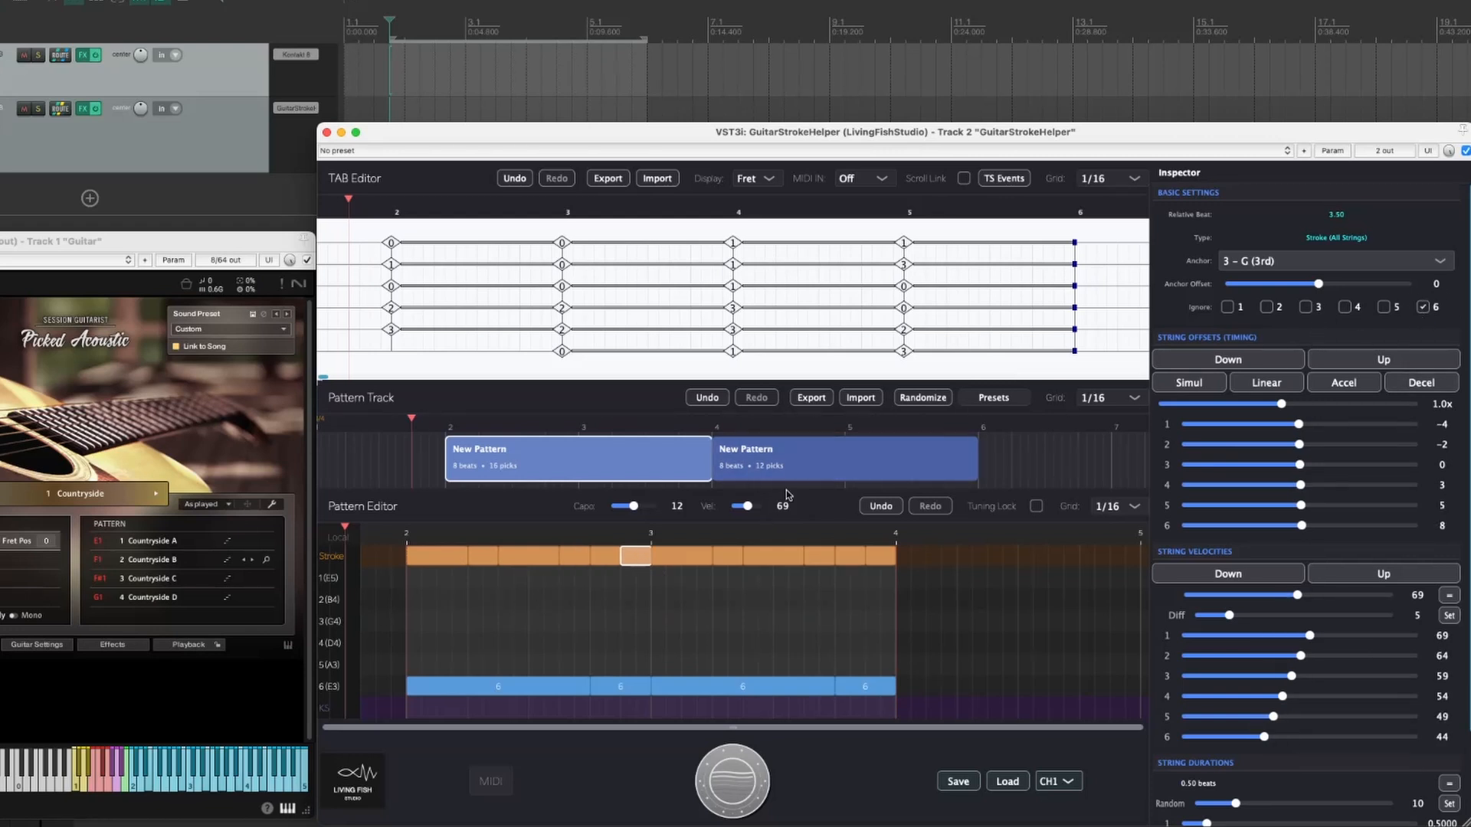
# - Make every bar 3 stroke of the first pattern, up to relative beat 7.50, ignore string 6
pyautogui.click(706, 563)
pyautogui.click(728, 556)
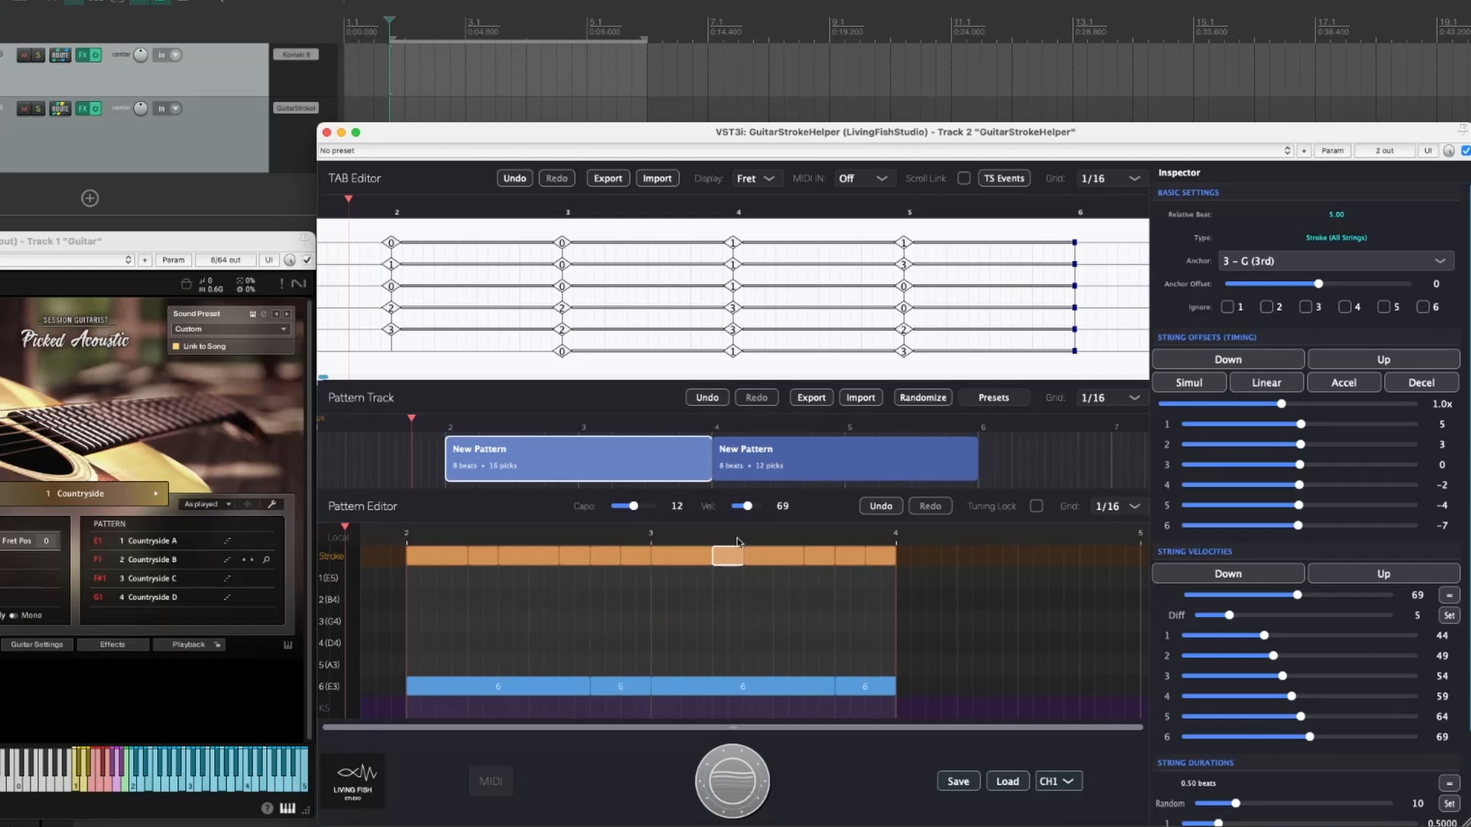
pyautogui.click(1424, 308)
pyautogui.click(769, 556)
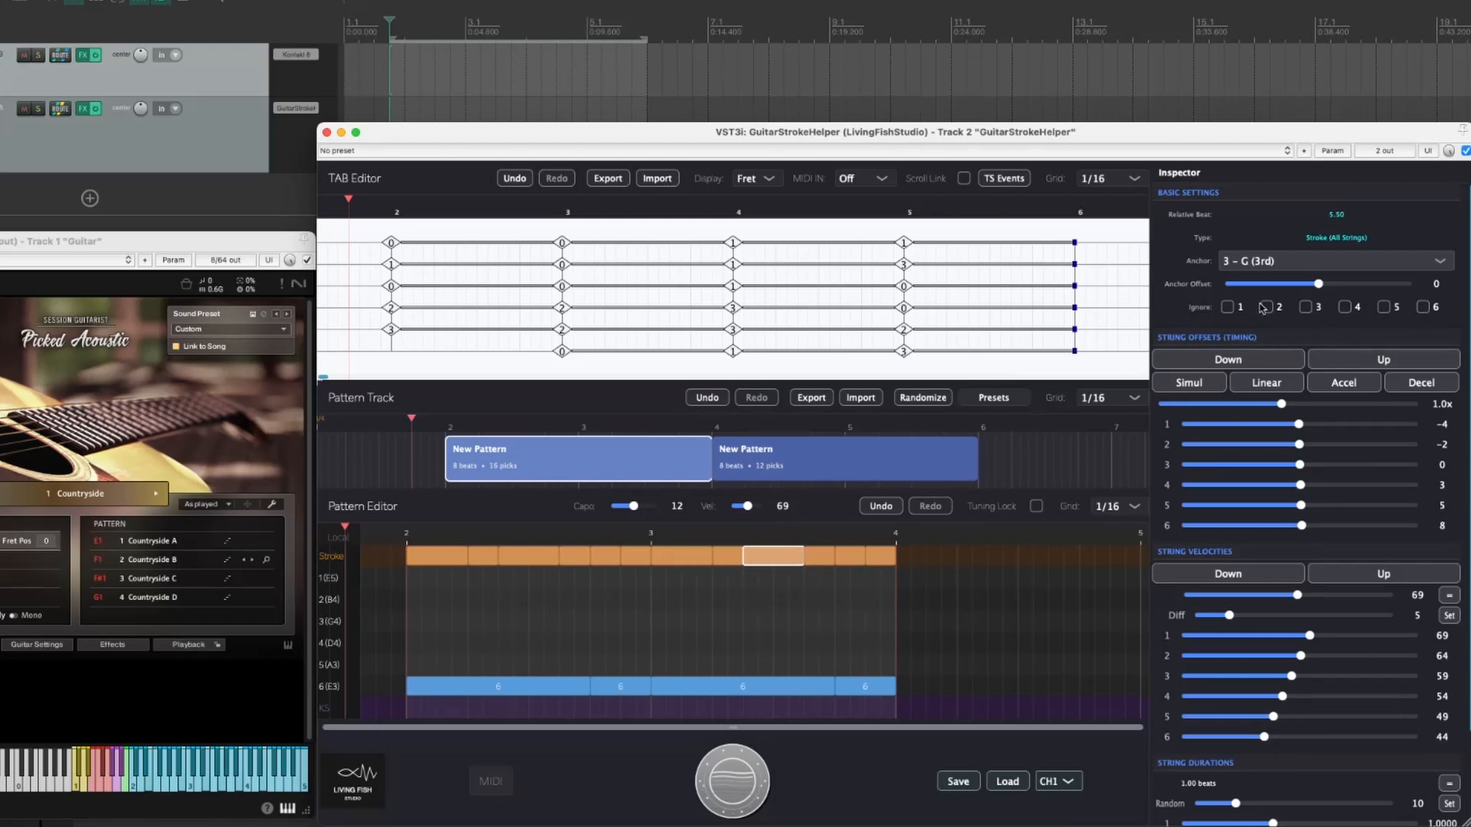
pyautogui.click(819, 556)
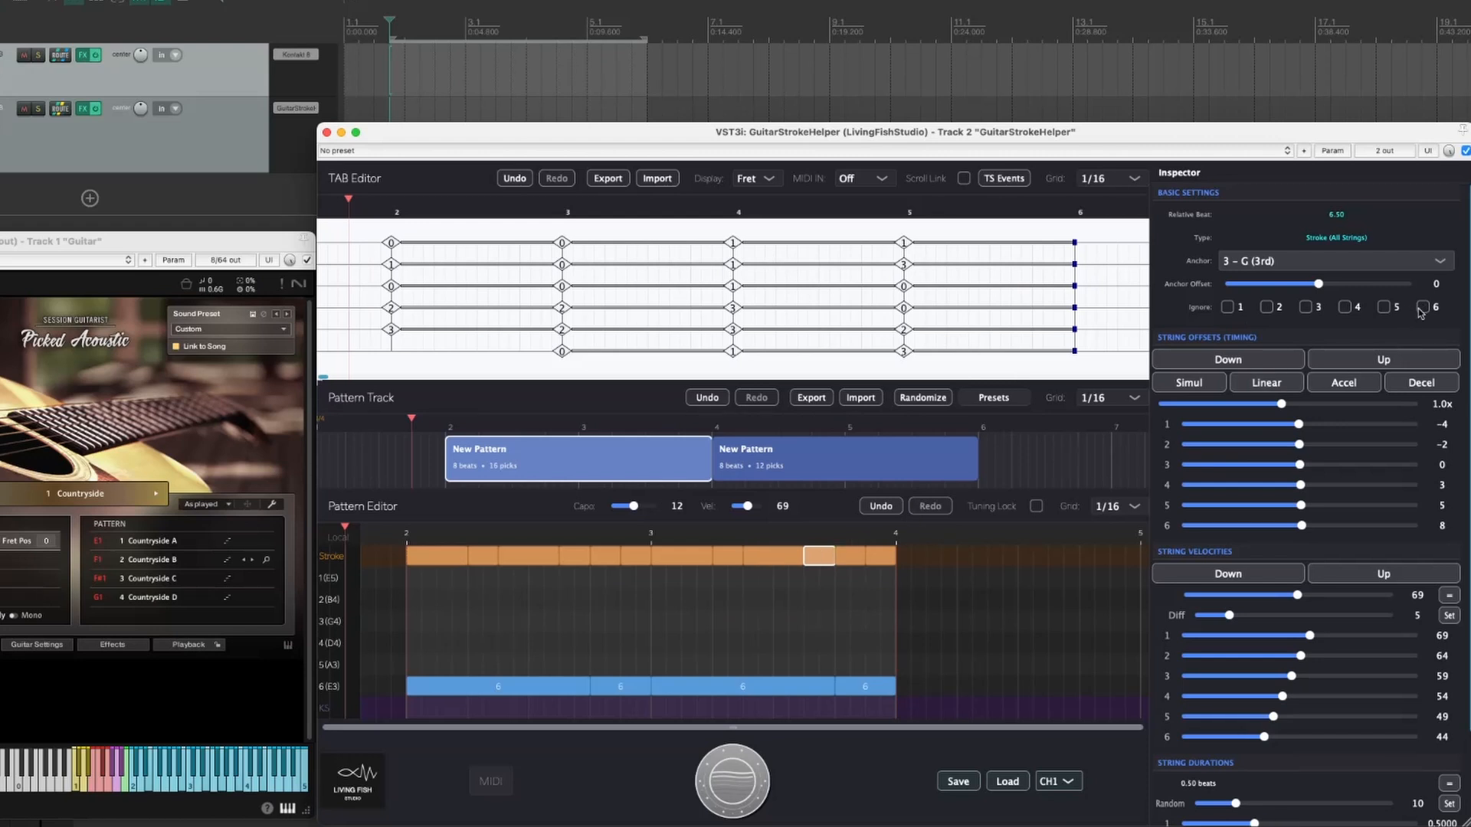
pyautogui.click(1422, 307)
pyautogui.click(854, 557)
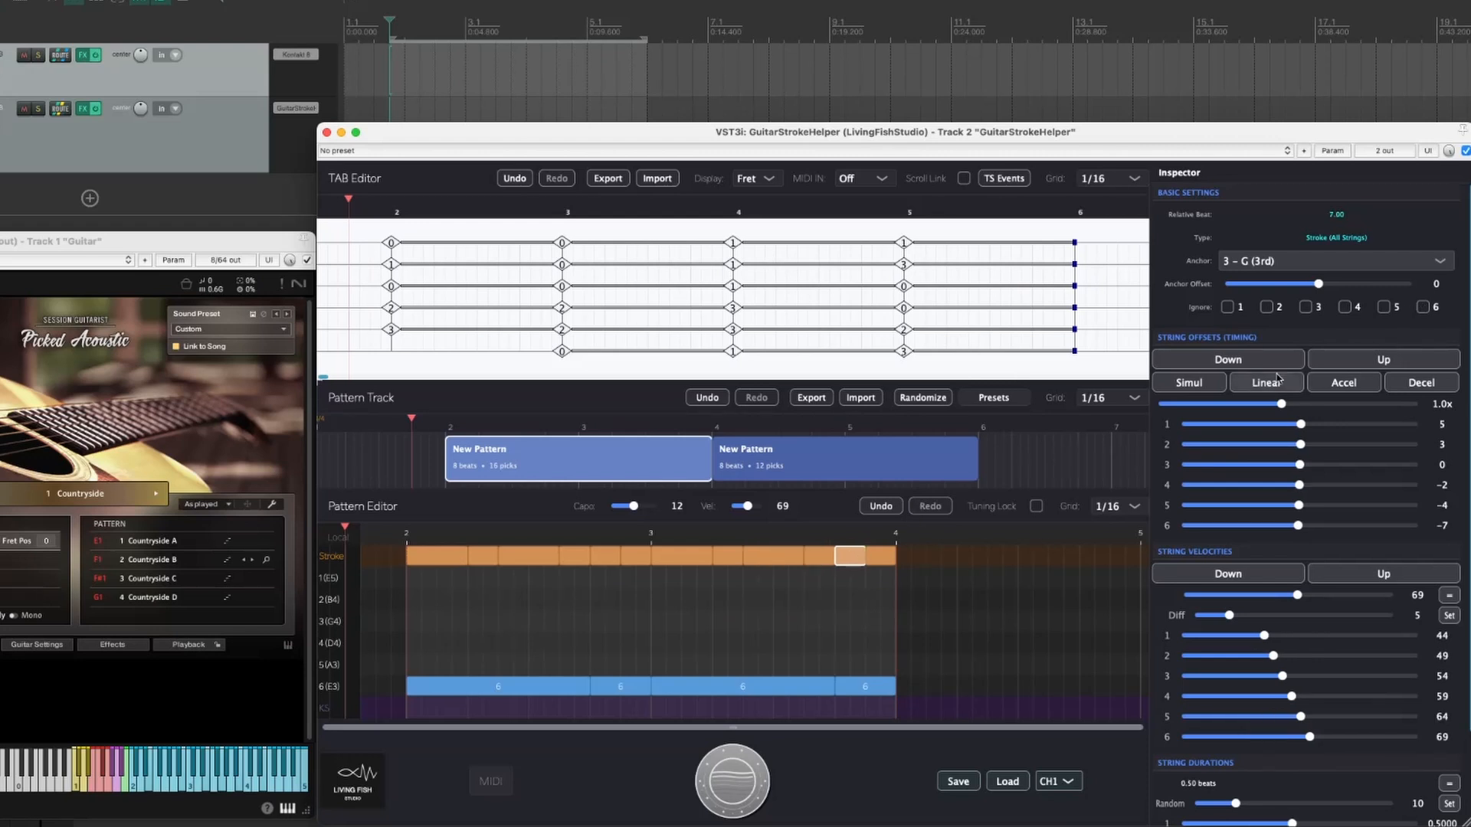
pyautogui.click(1424, 308)
pyautogui.click(889, 560)
pyautogui.click(1422, 307)
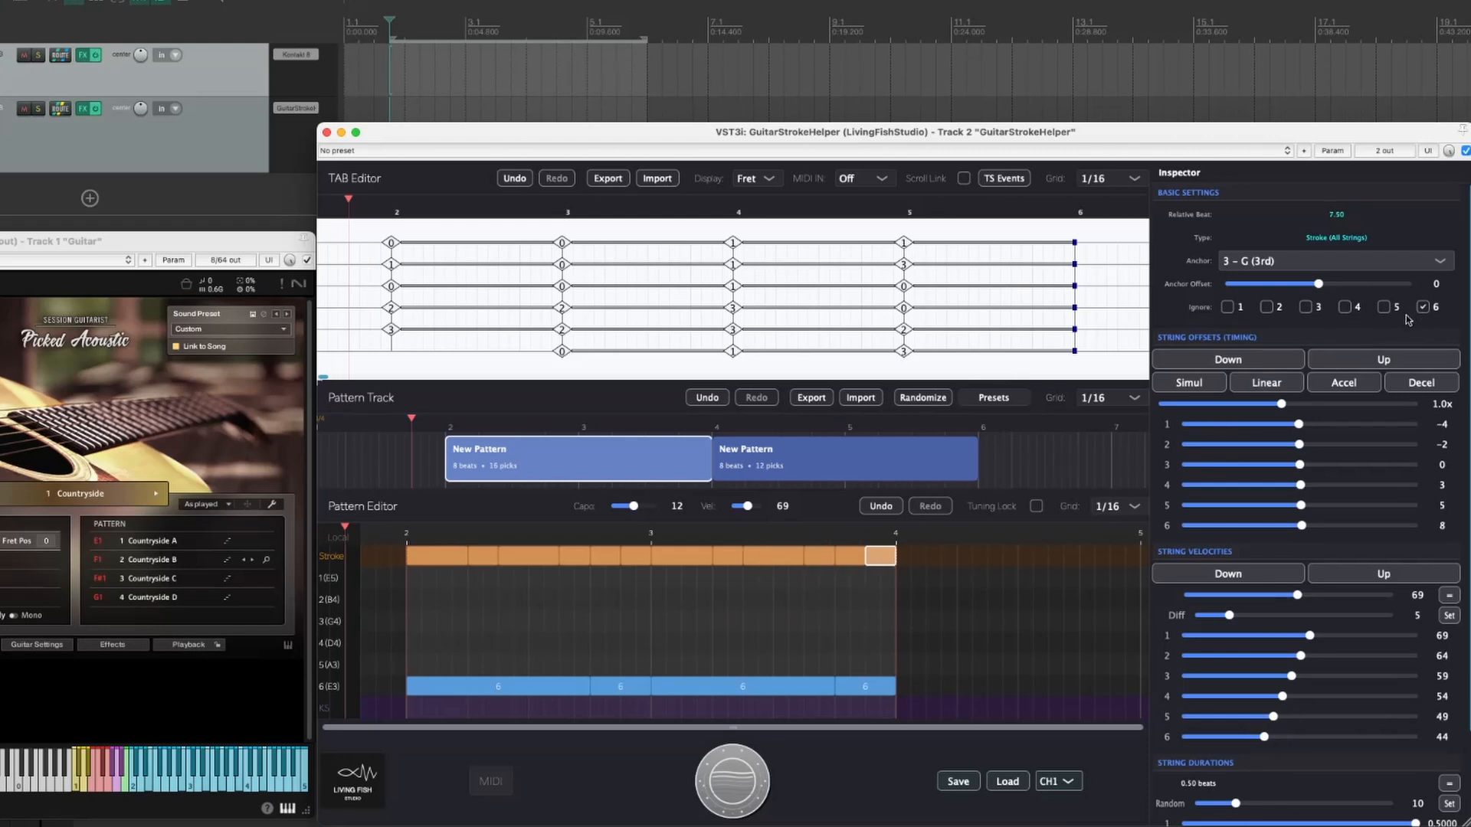
# - Generate the MIDI, place it at the start of the Guitar track and inspect its notes in the MIDI editor
pyautogui.click(483, 778)
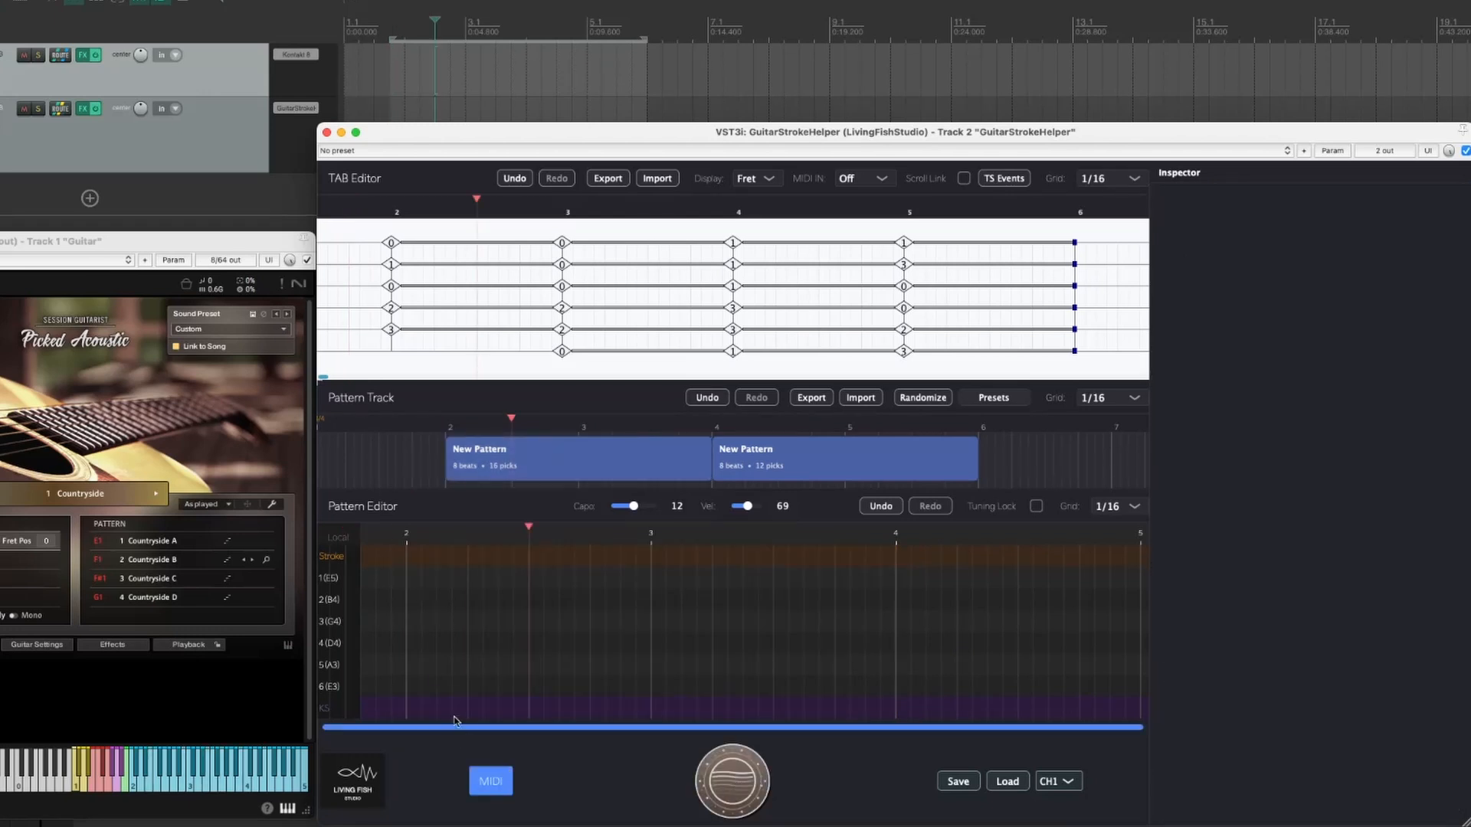
pyautogui.moveTo(482, 774); pyautogui.dragTo(336, 74)
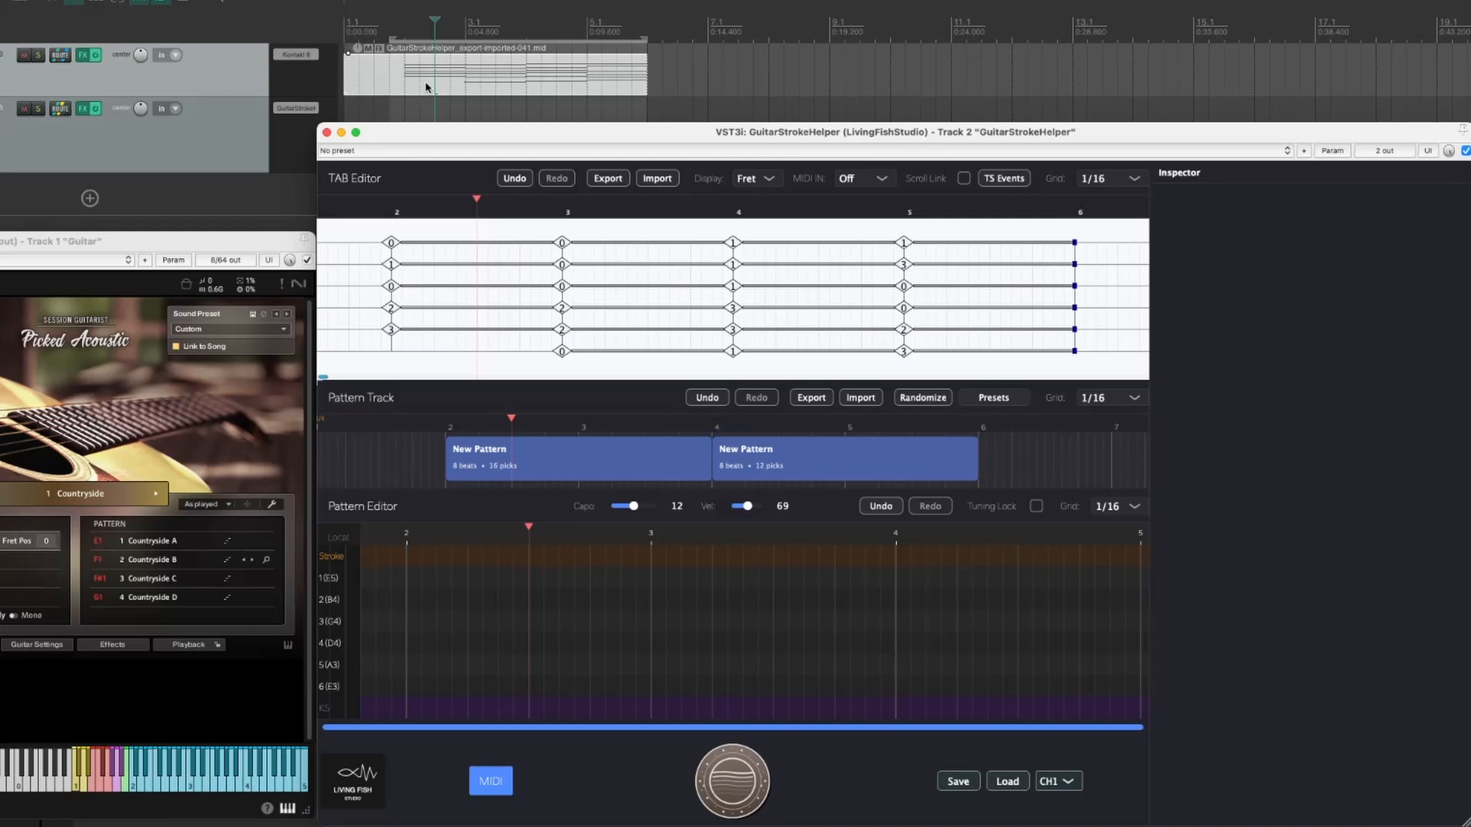
pyautogui.doubleClick(426, 87)
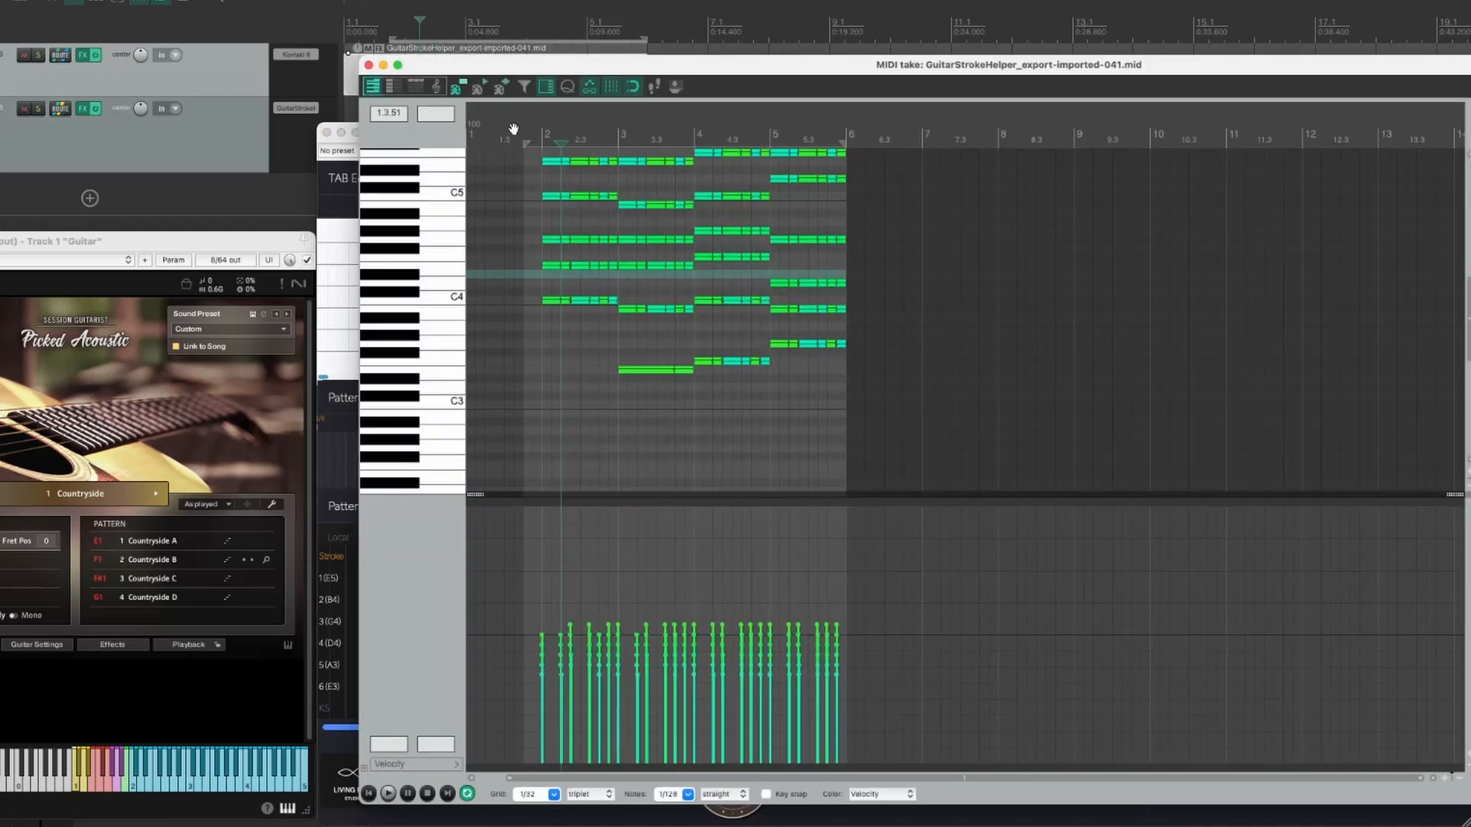
pyautogui.click(513, 128)
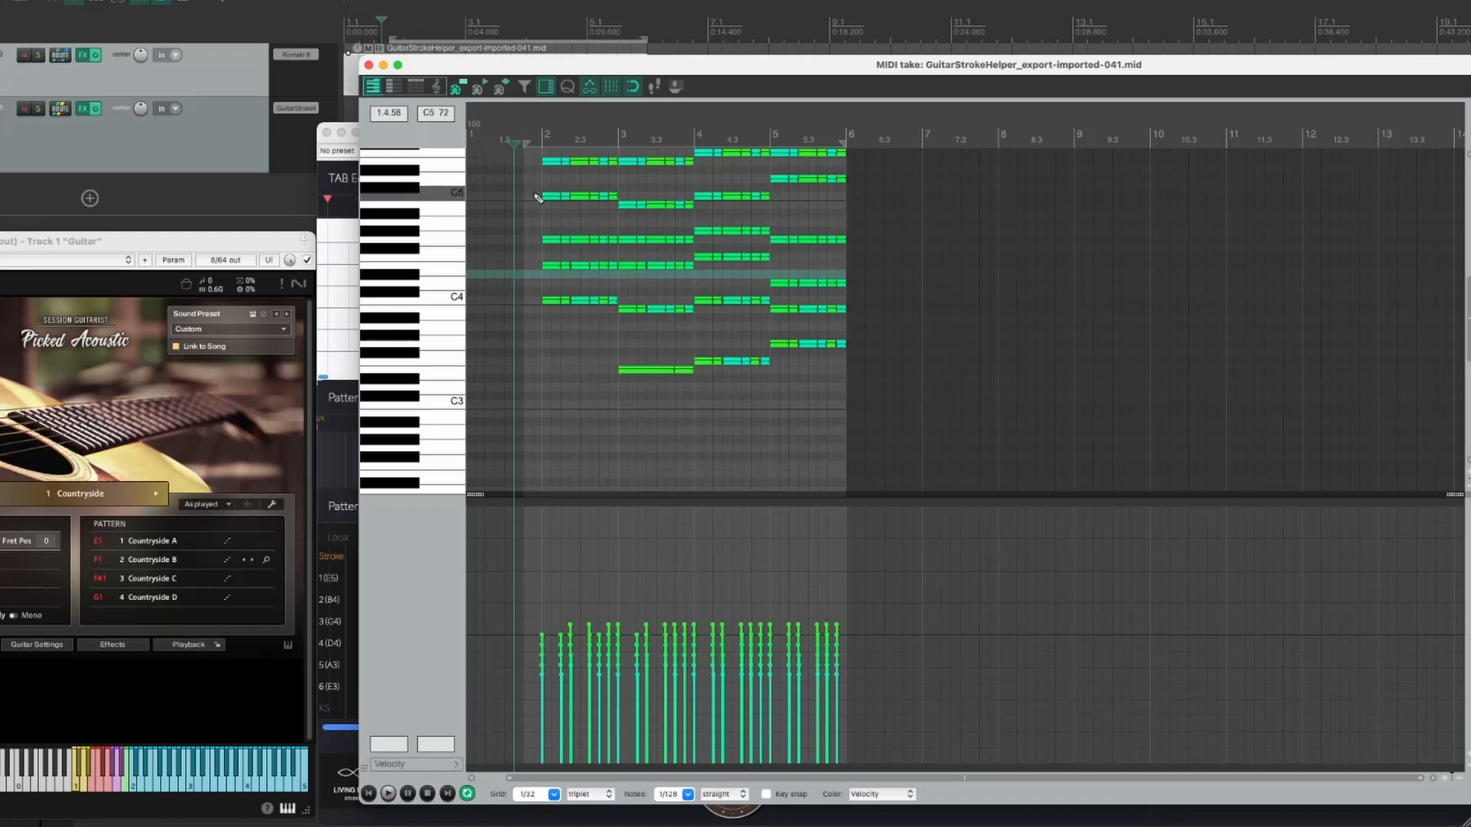
# - Move the two bar 2 picks from string 6 to string 5 and make all bar 2 strokes ignore string 5 as well
pyautogui.moveTo(479, 656); pyautogui.dragTo(559, 661)
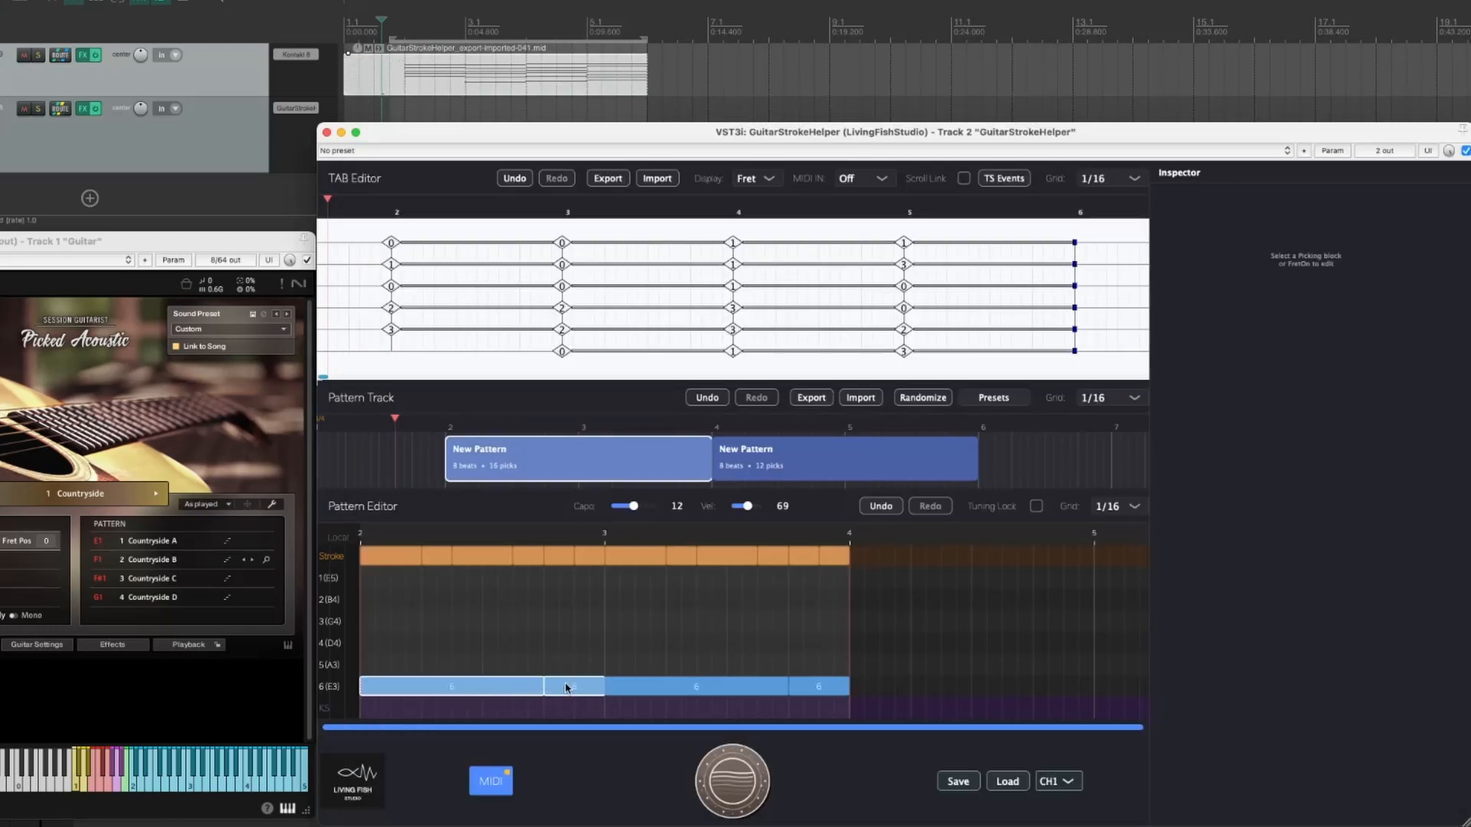
pyautogui.click(390, 556)
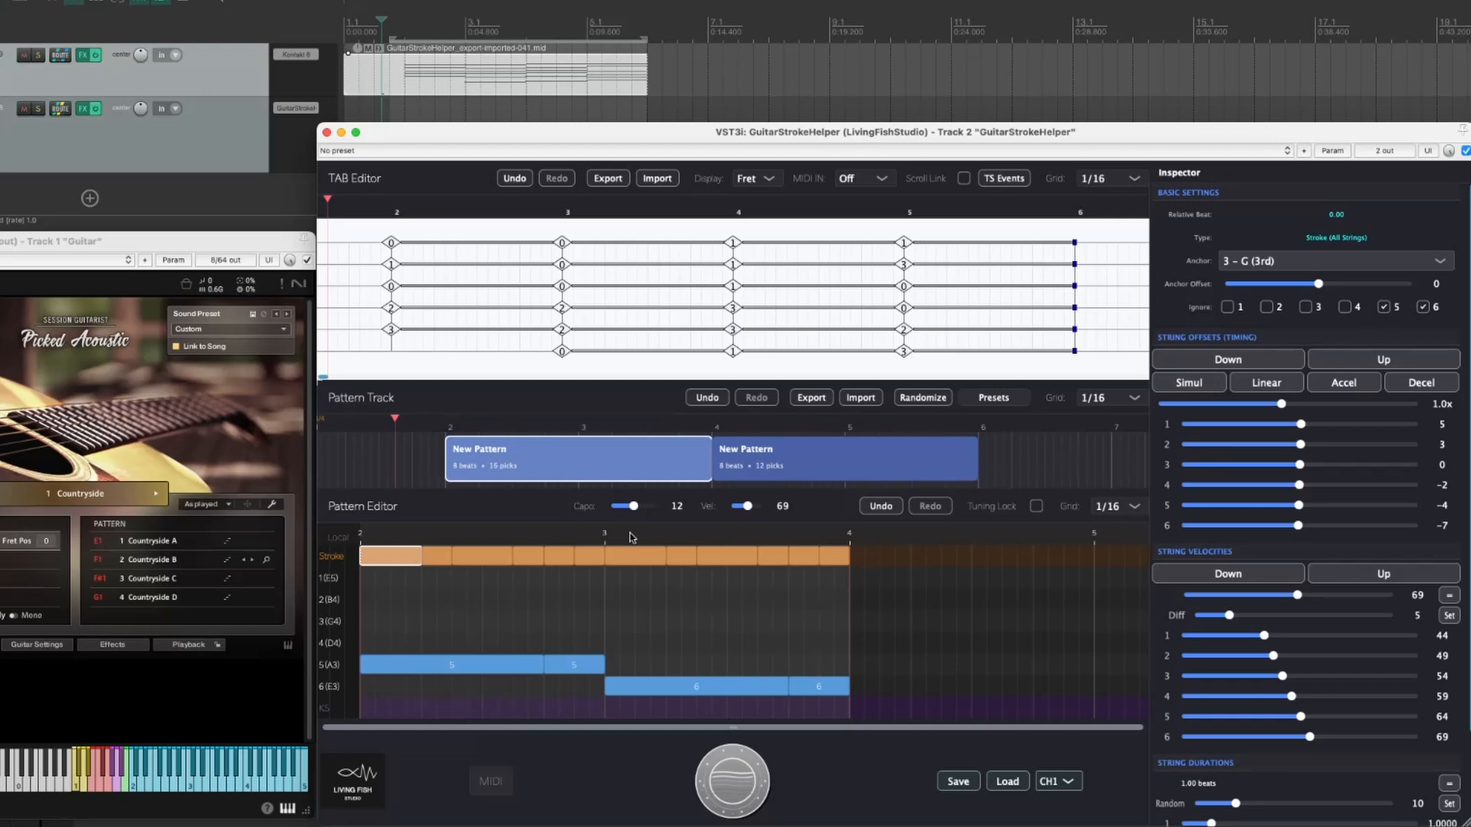
pyautogui.click(436, 558)
pyautogui.click(1385, 307)
pyautogui.click(481, 555)
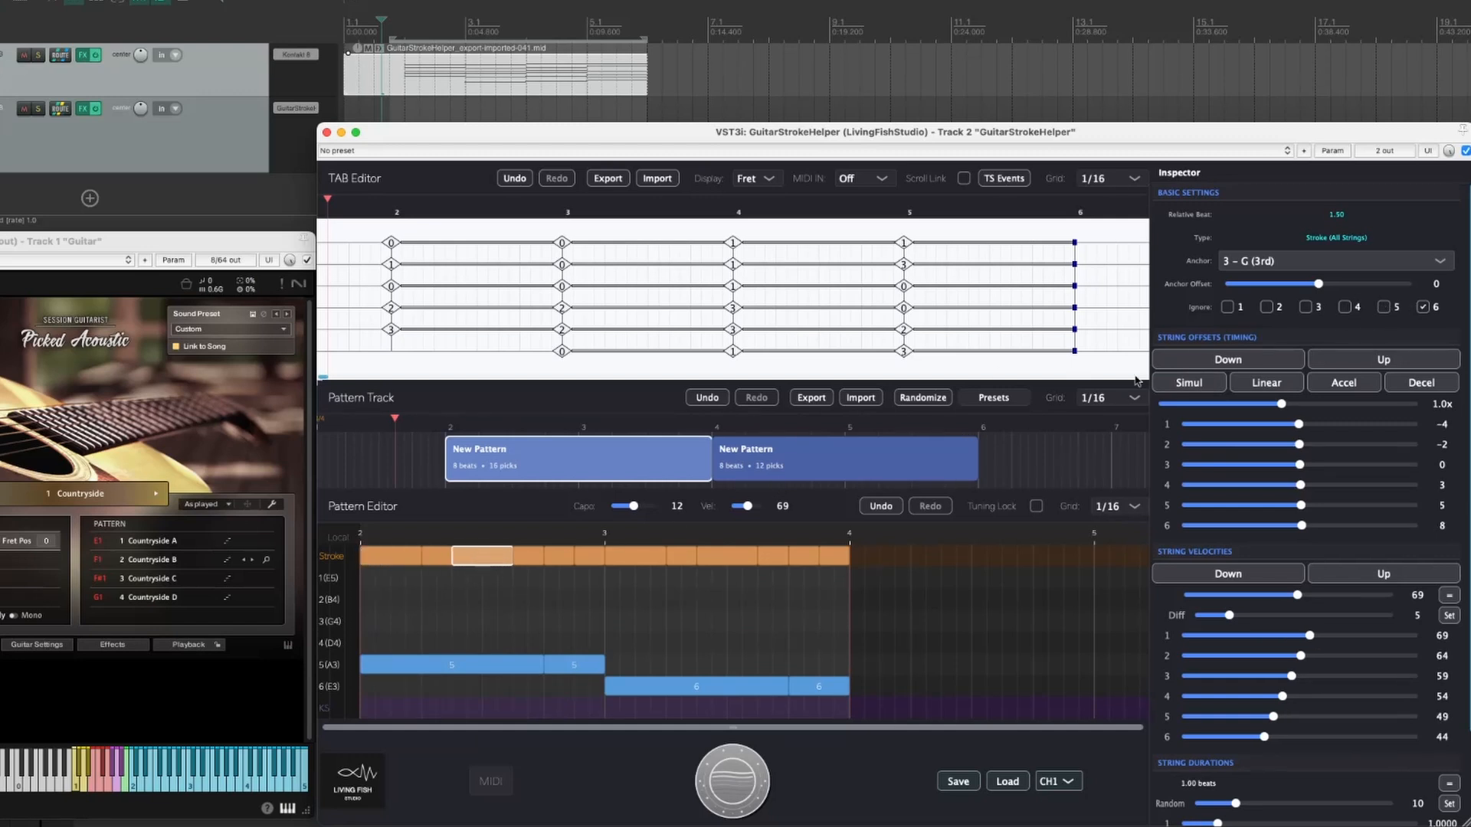
pyautogui.click(1386, 307)
pyautogui.click(528, 555)
pyautogui.click(1385, 307)
pyautogui.click(553, 556)
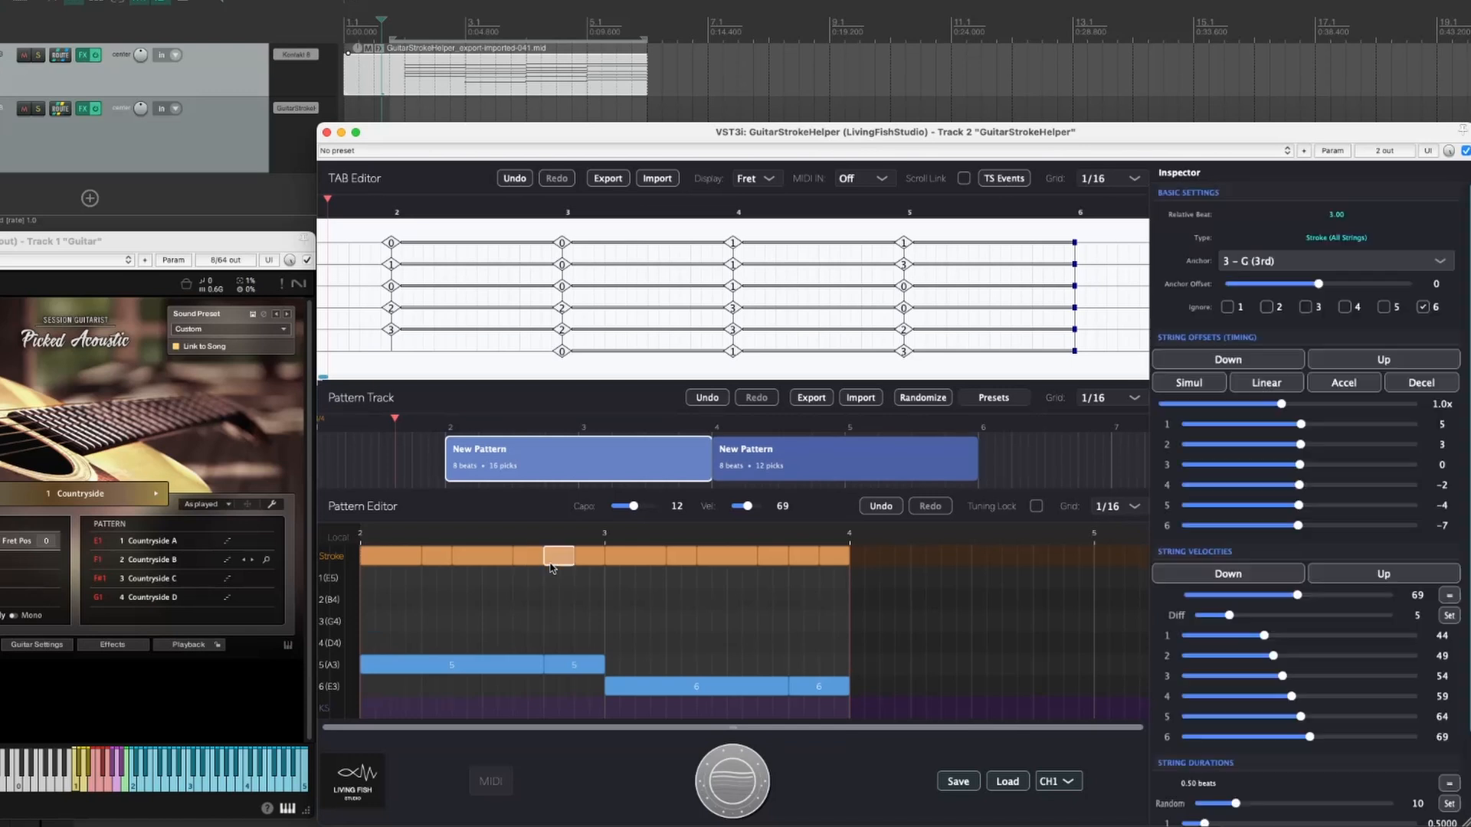
pyautogui.click(589, 556)
pyautogui.click(1385, 308)
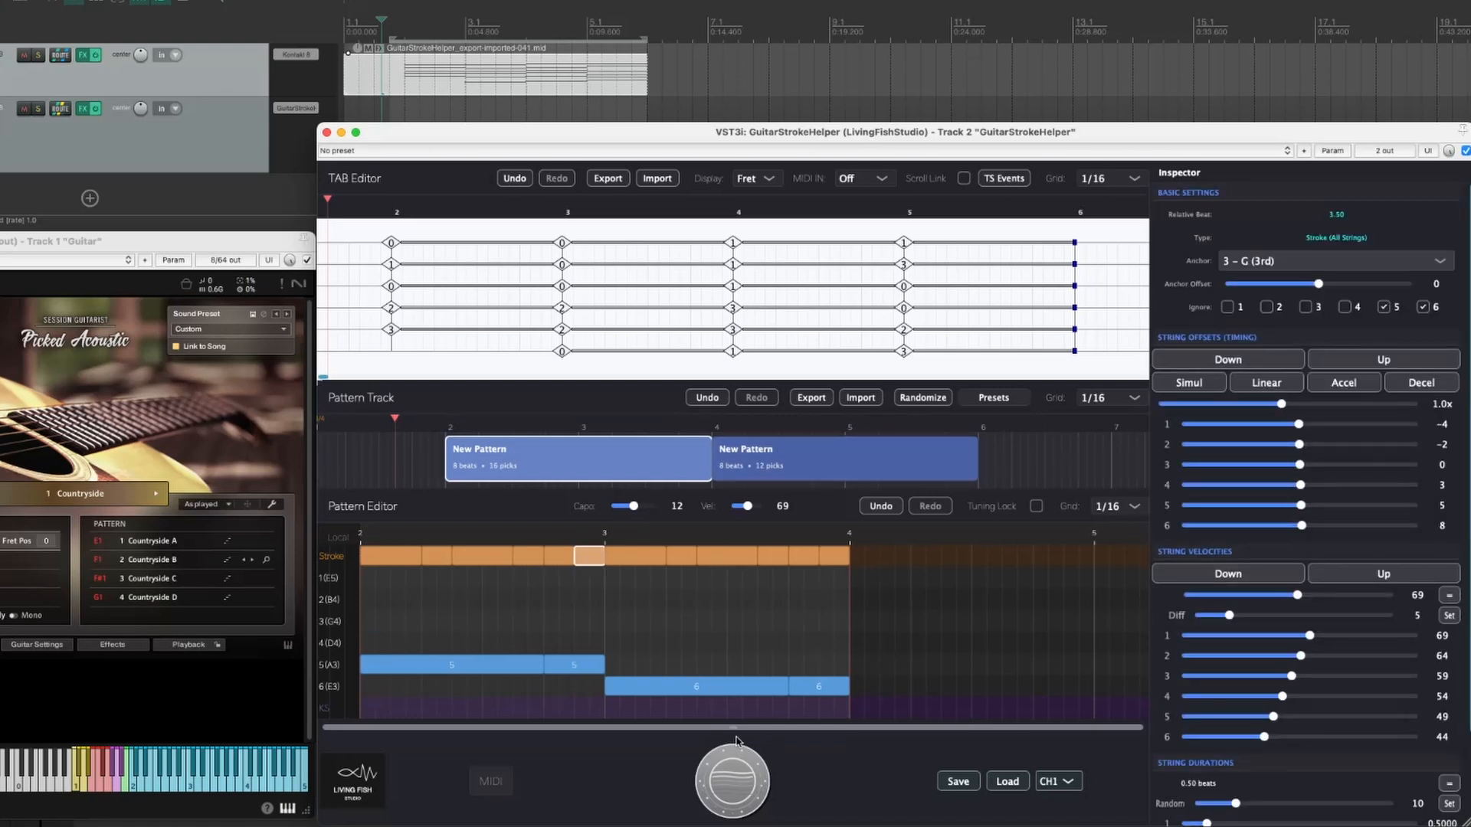
# - Replace the exported clip on the Guitar track with newly generated MIDI and open it for review
pyautogui.click(737, 764)
pyautogui.click(541, 72)
pyautogui.press('Delete')
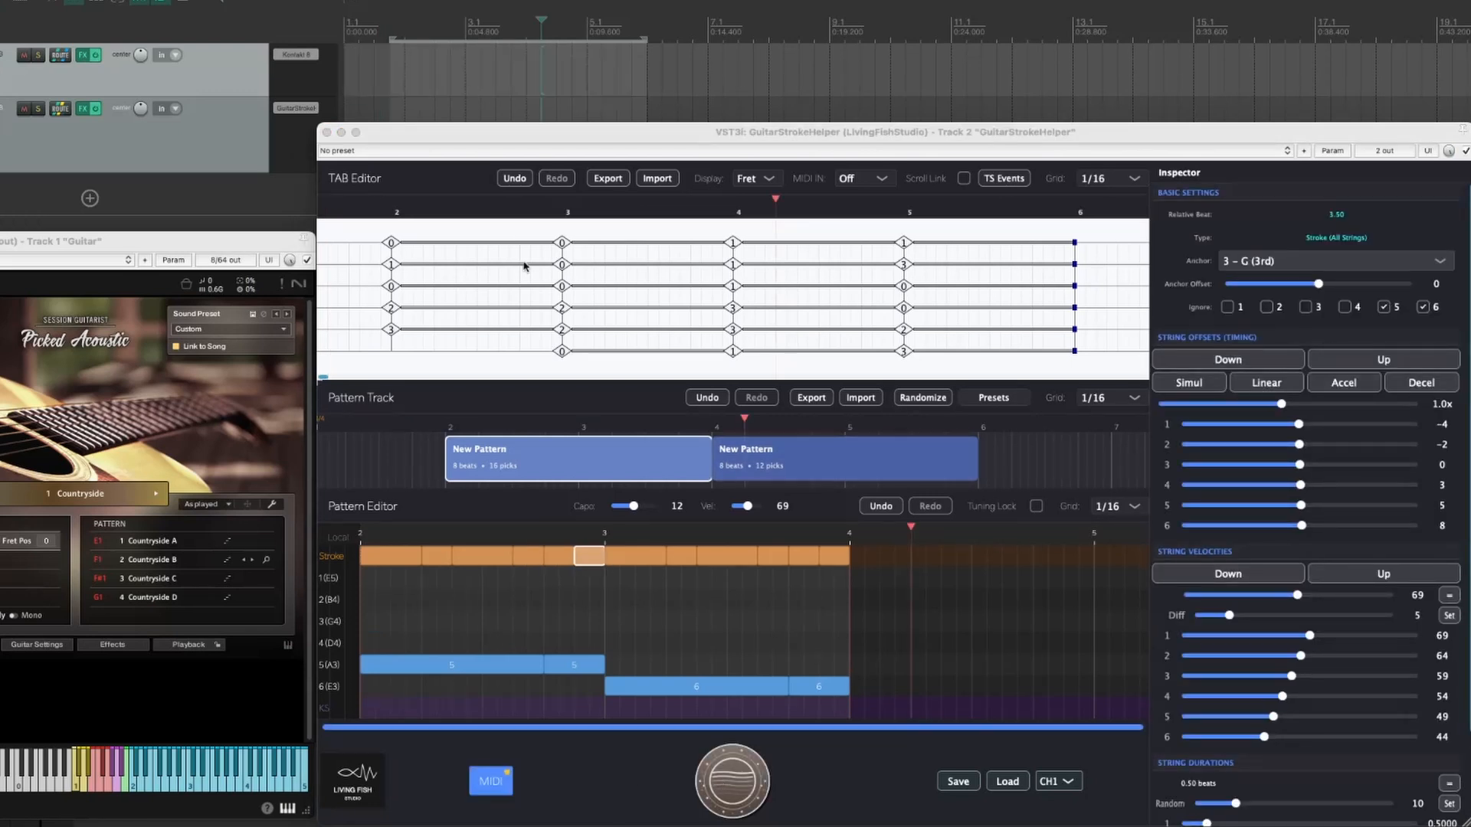
pyautogui.moveTo(489, 781); pyautogui.dragTo(348, 69)
pyautogui.doubleClick(425, 92)
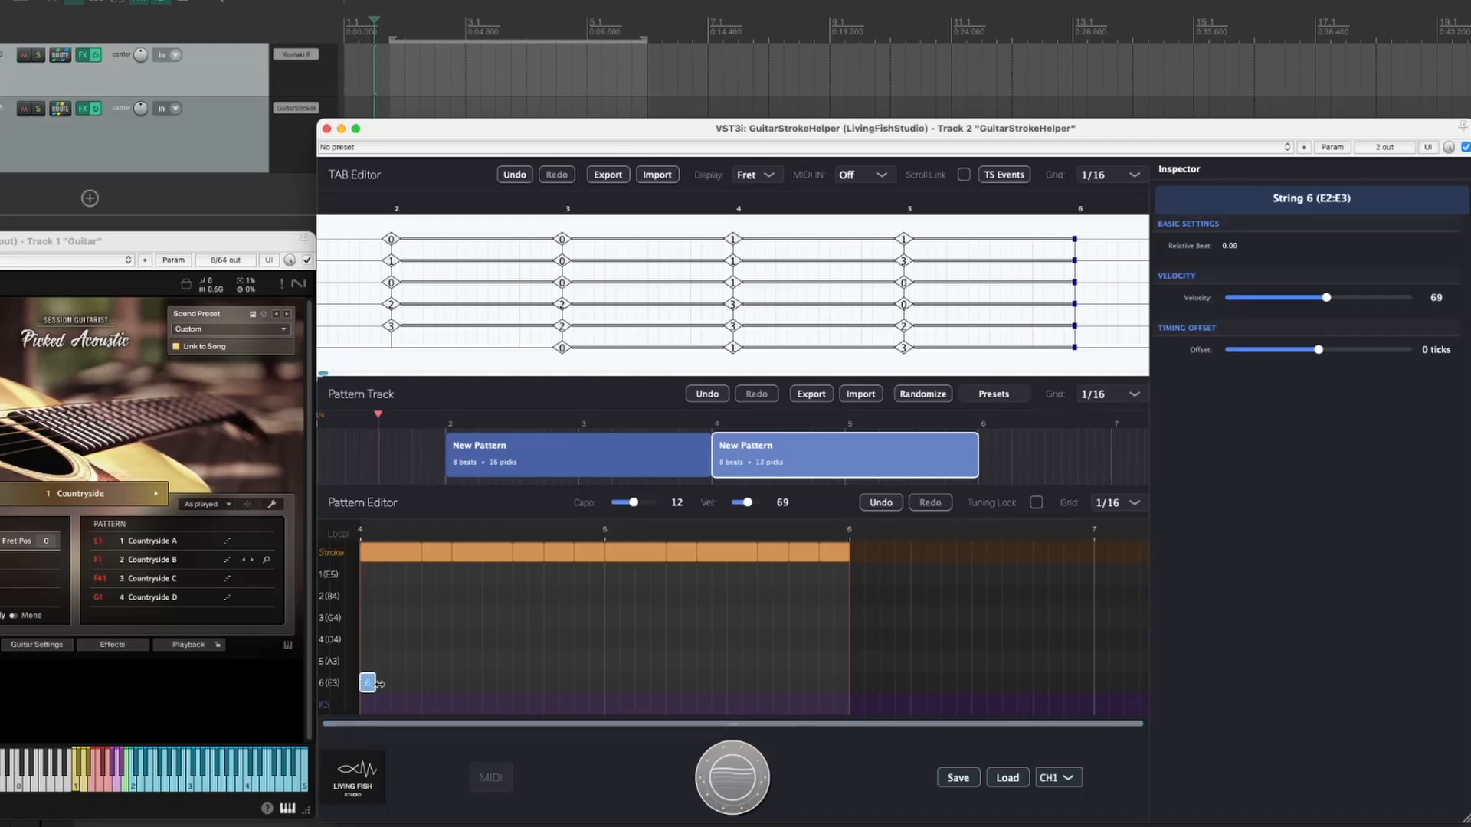
# - Add string 6 picks to the second pattern at relative beats 0.00, 3.00, 4.00 and 7.00, lasting 3, 1, 3 and 1 beats, offset -7 ticks
pyautogui.moveTo(379, 684); pyautogui.dragTo(545, 683)
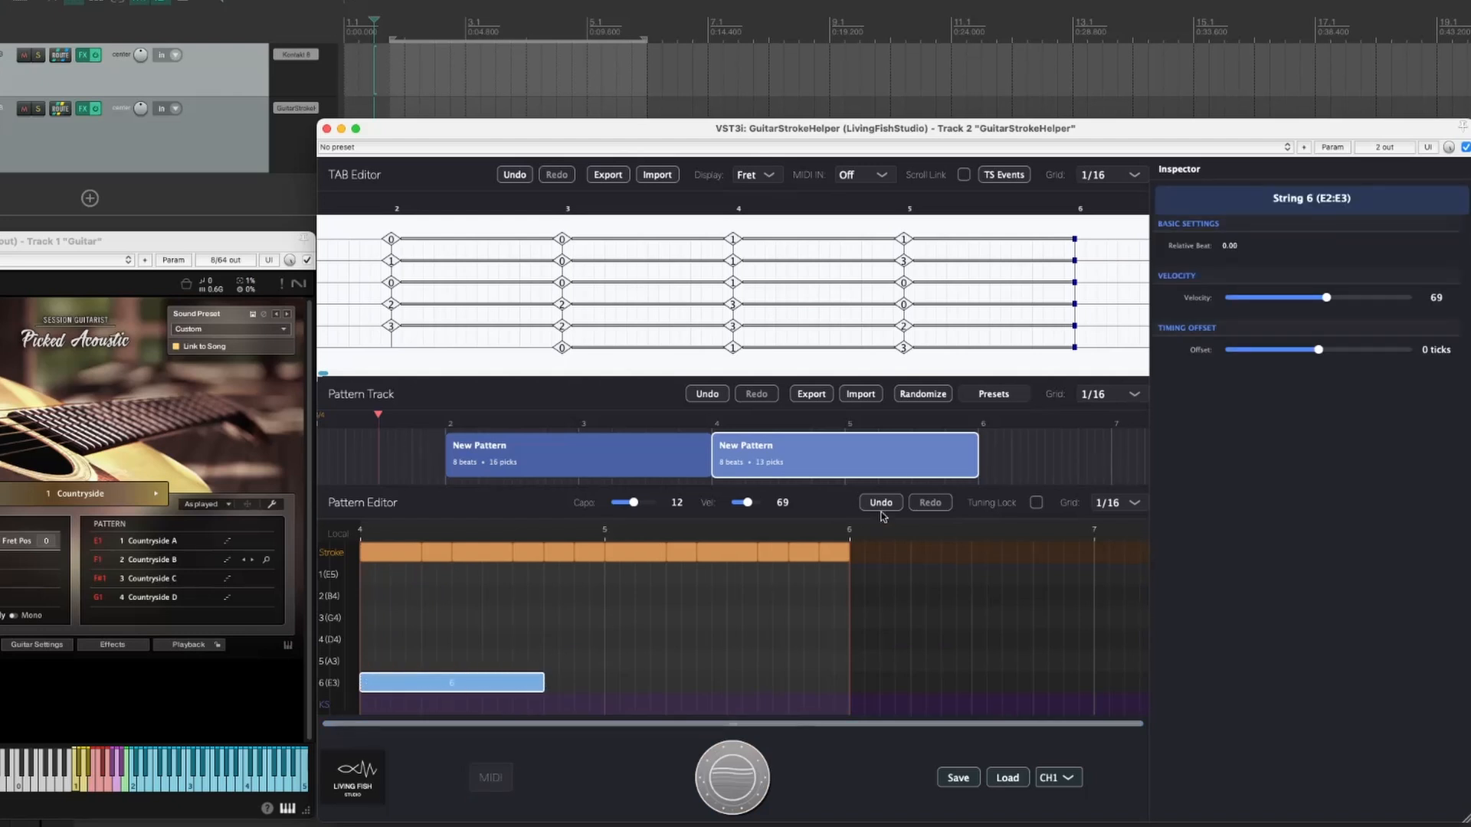
pyautogui.moveTo(1318, 350); pyautogui.dragTo(1313, 352)
pyautogui.moveTo(444, 681)
pyautogui.mouseDown()
pyautogui.moveTo(689, 681)
pyautogui.moveTo(690, 662)
pyautogui.mouseUp()
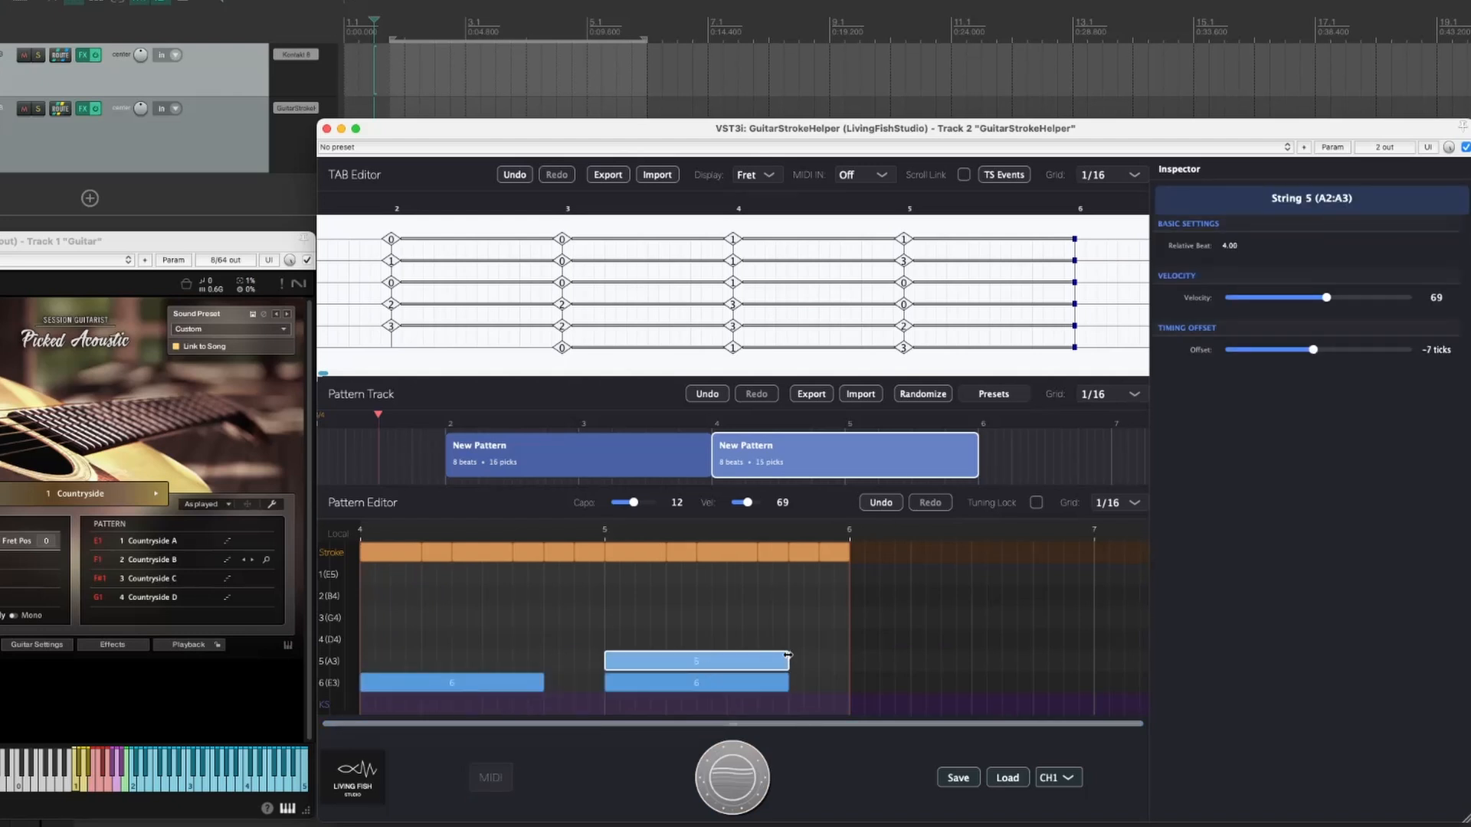
pyautogui.moveTo(787, 665); pyautogui.dragTo(666, 665)
pyautogui.moveTo(647, 667); pyautogui.dragTo(584, 686)
pyautogui.moveTo(584, 686); pyautogui.dragTo(828, 684)
# - Make all strokes of the second pattern, from relative beat 0.00 to 7.50, ignore string 6
pyautogui.click(391, 553)
pyautogui.click(1422, 304)
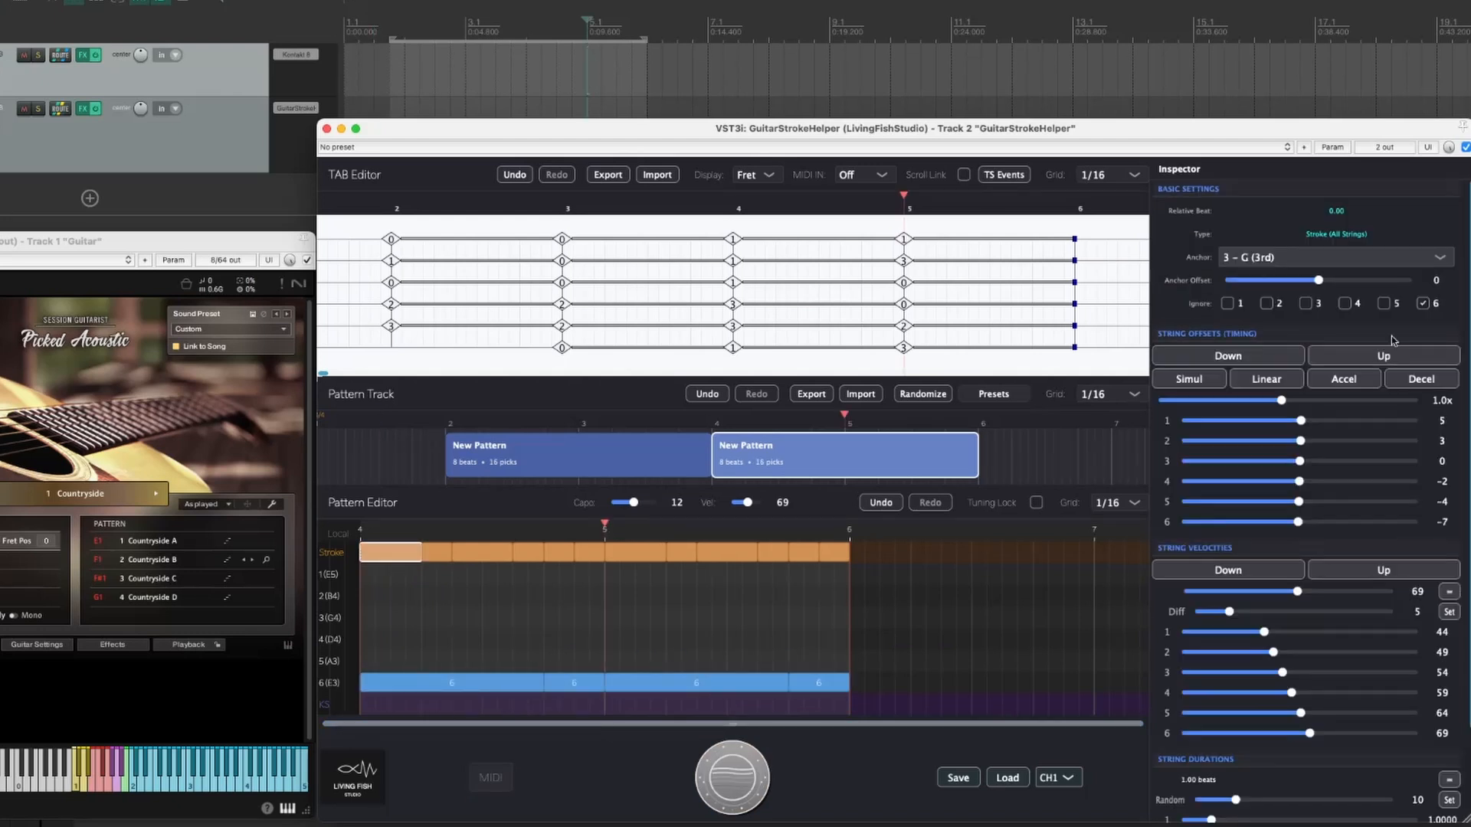
pyautogui.click(499, 556)
pyautogui.press('Right')
pyautogui.press('Right')
pyautogui.press('Right')
pyautogui.press('Right')
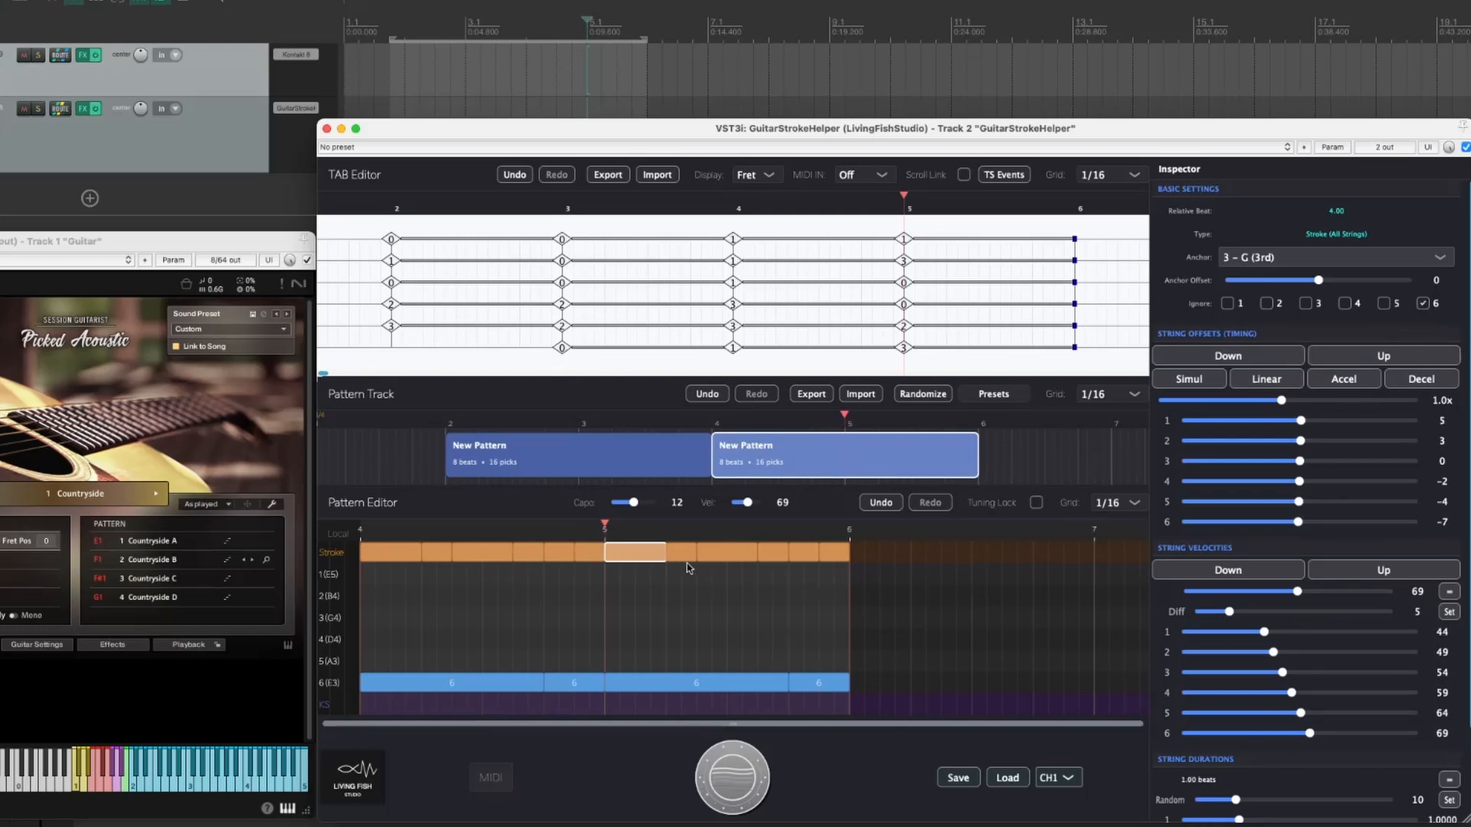
pyautogui.press('Right')
pyautogui.press('Right')
pyautogui.press('Right')
pyautogui.press('Right')
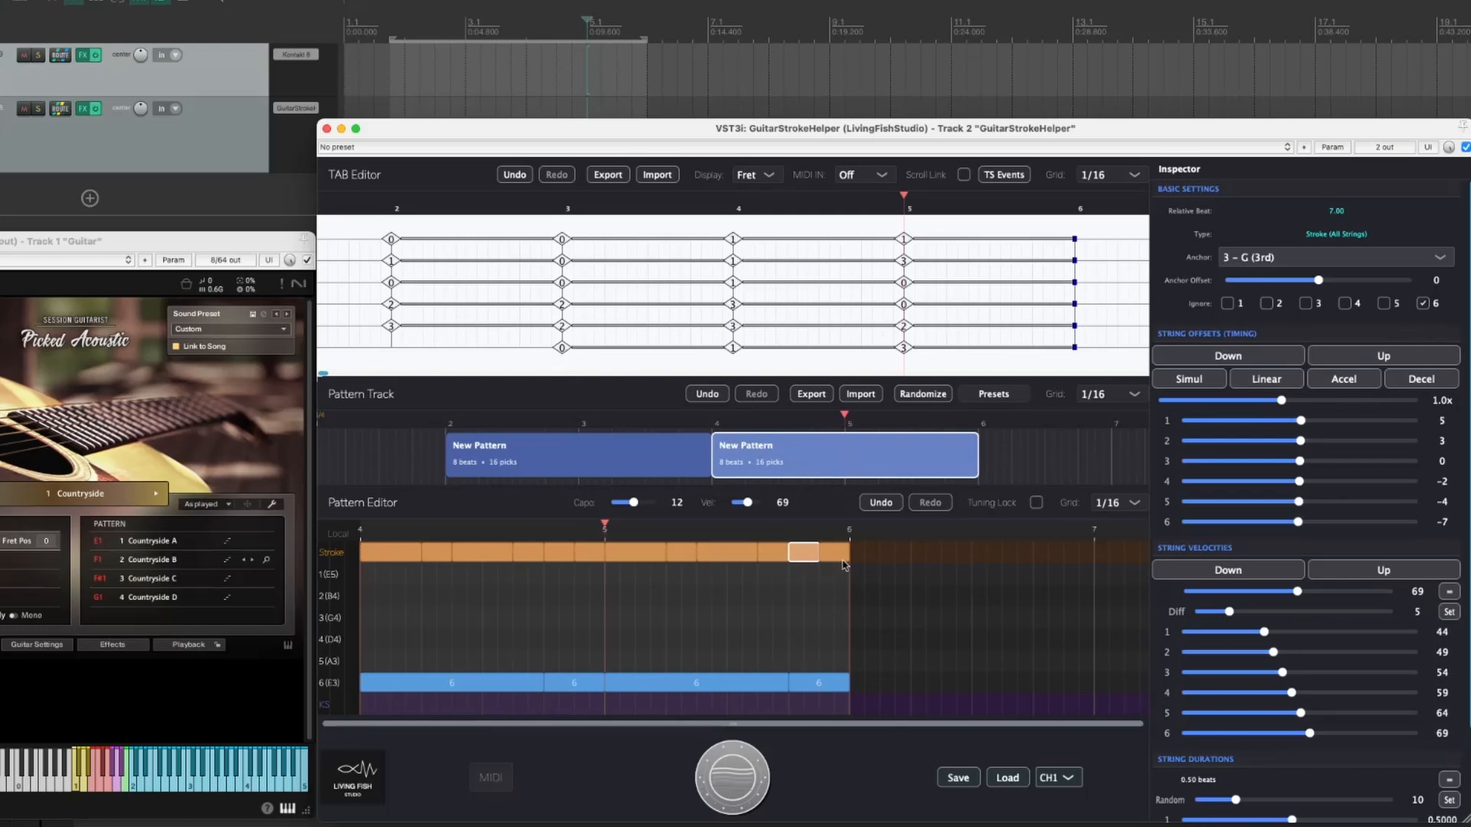
# - Export the updated MIDI to the start of the Guitar track, review its notes and play it back
pyautogui.moveTo(491, 778); pyautogui.dragTo(361, 90)
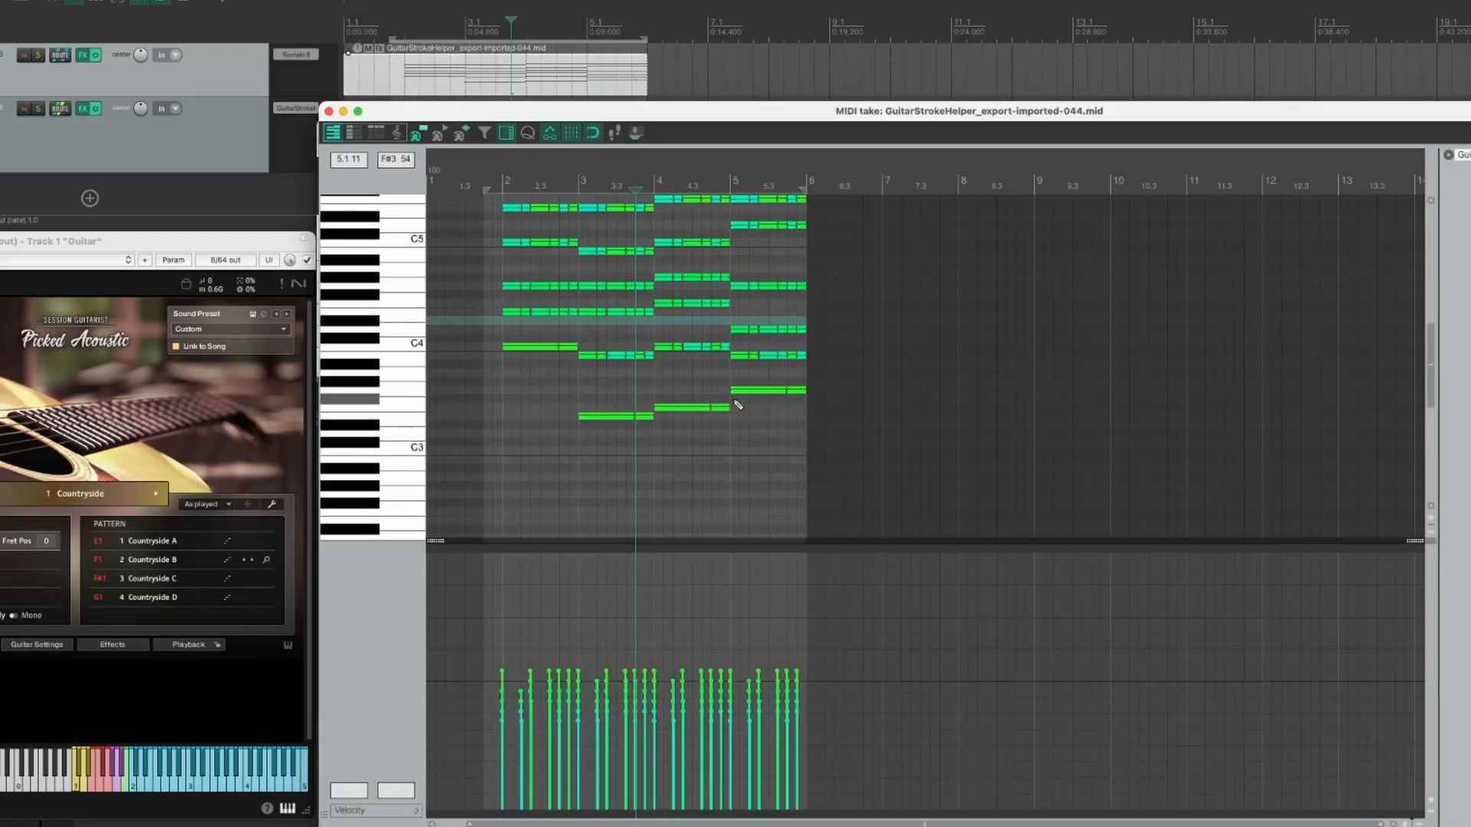
pyautogui.click(23, 108)
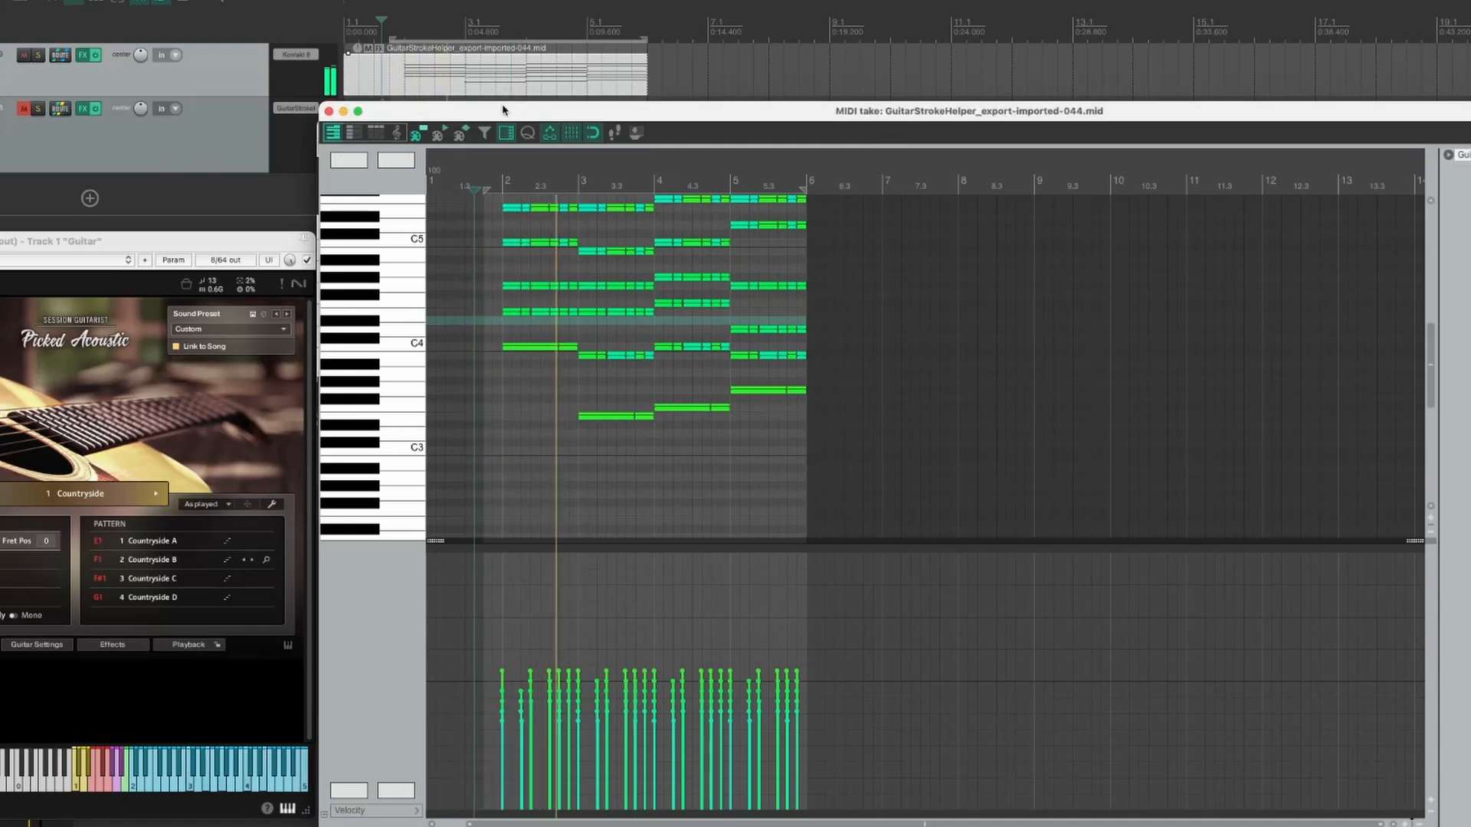
pyautogui.moveTo(501, 102); pyautogui.dragTo(541, 99)
# - Save the first pattern as a preset named "sample pattern 01" with the description "this is a test"
pyautogui.click(557, 510)
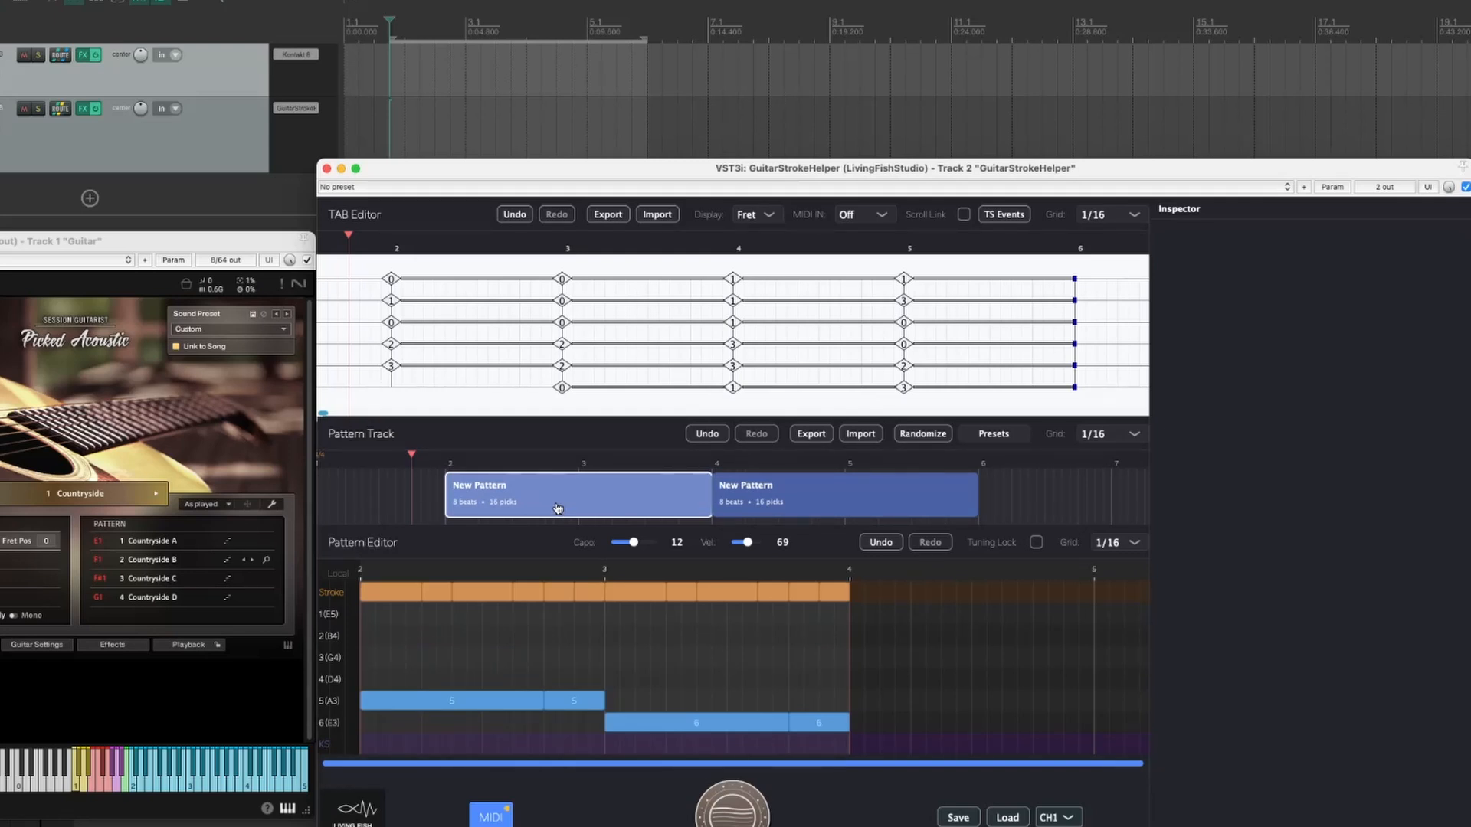
pyautogui.rightClick(557, 507)
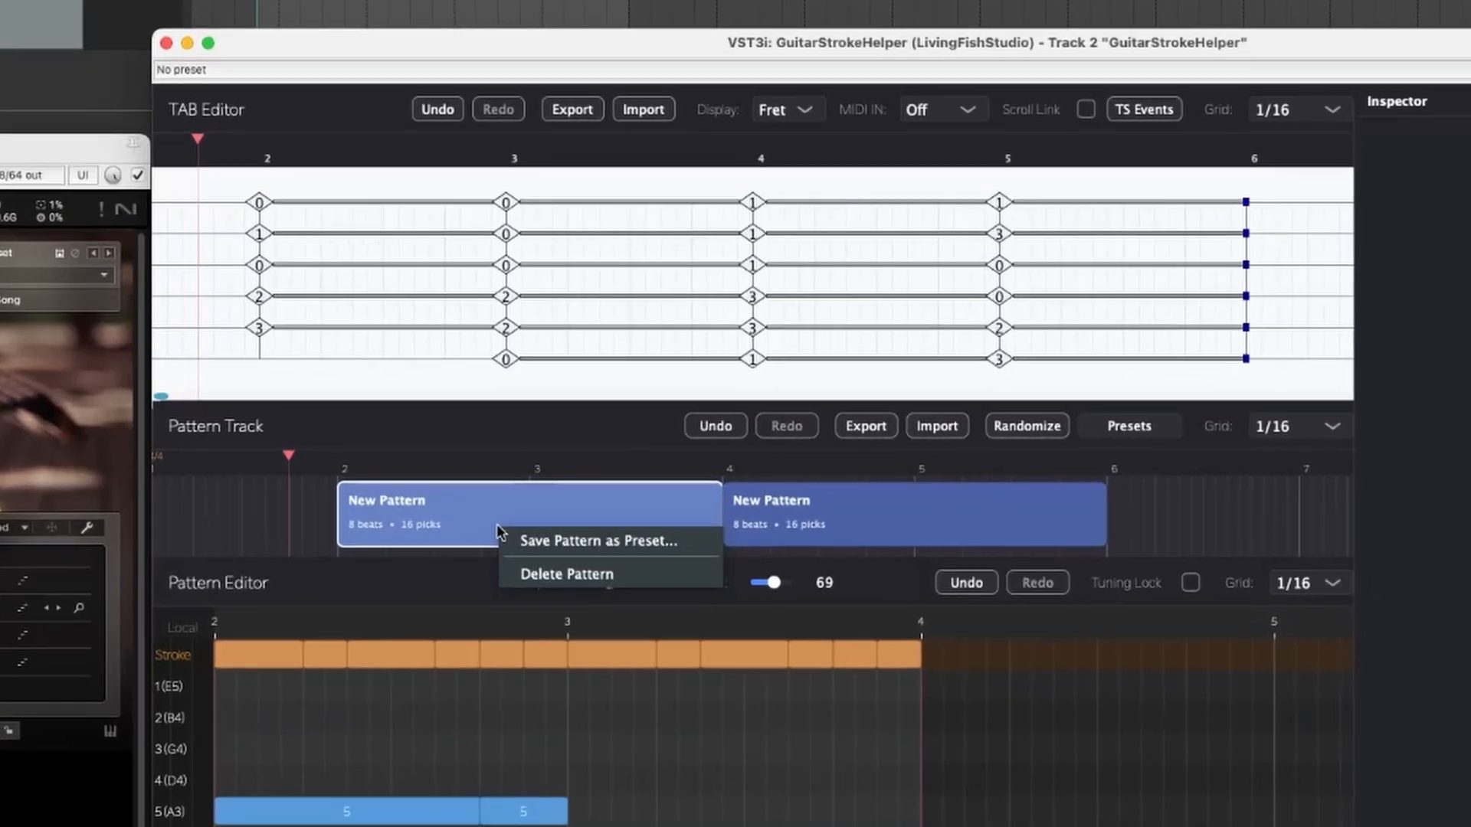
pyautogui.click(523, 543)
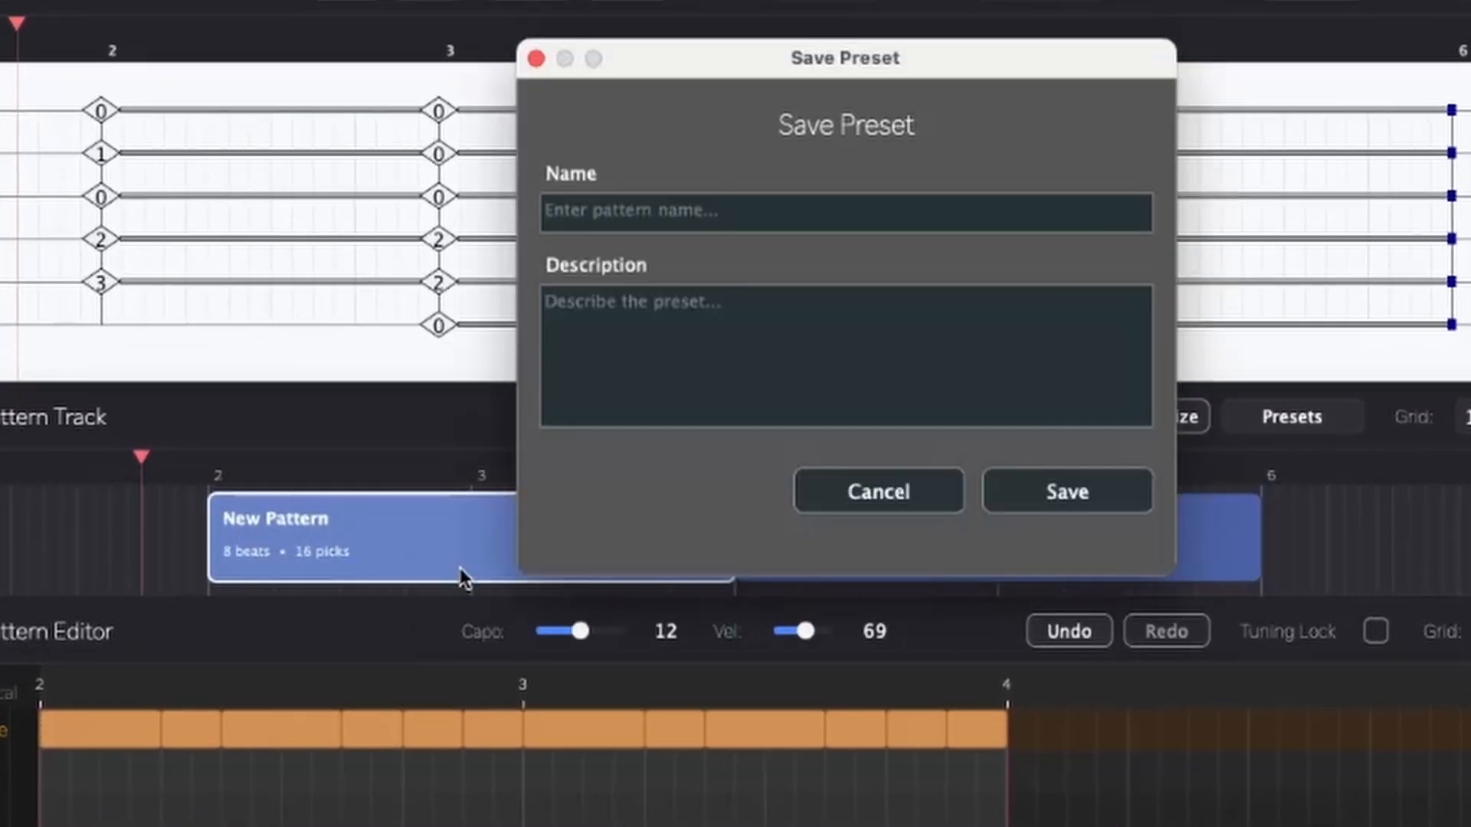
pyautogui.click(673, 222)
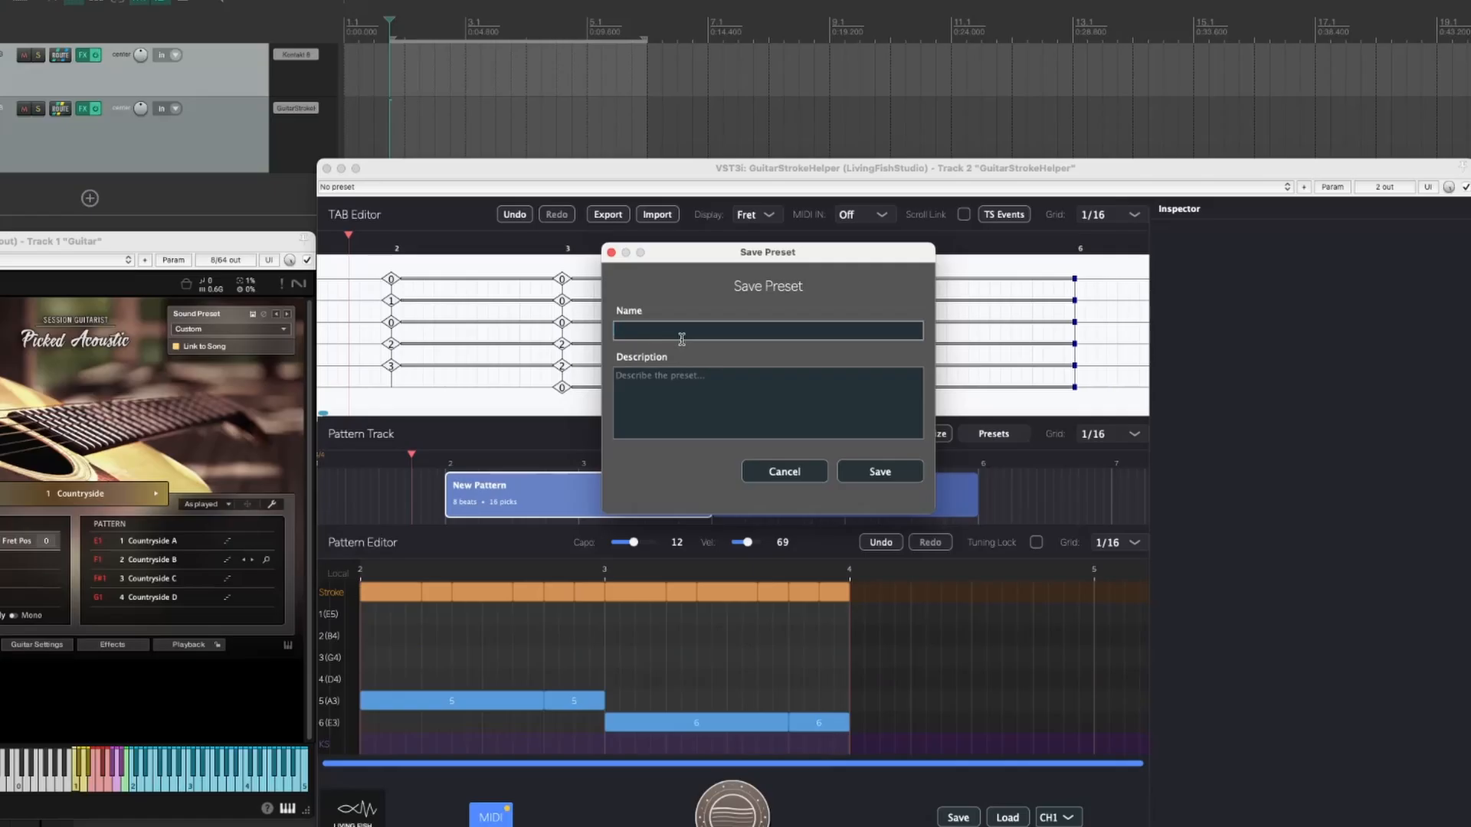
pyautogui.write('sample pattern 01')
pyautogui.click(807, 400)
pyautogui.write('this is a test')
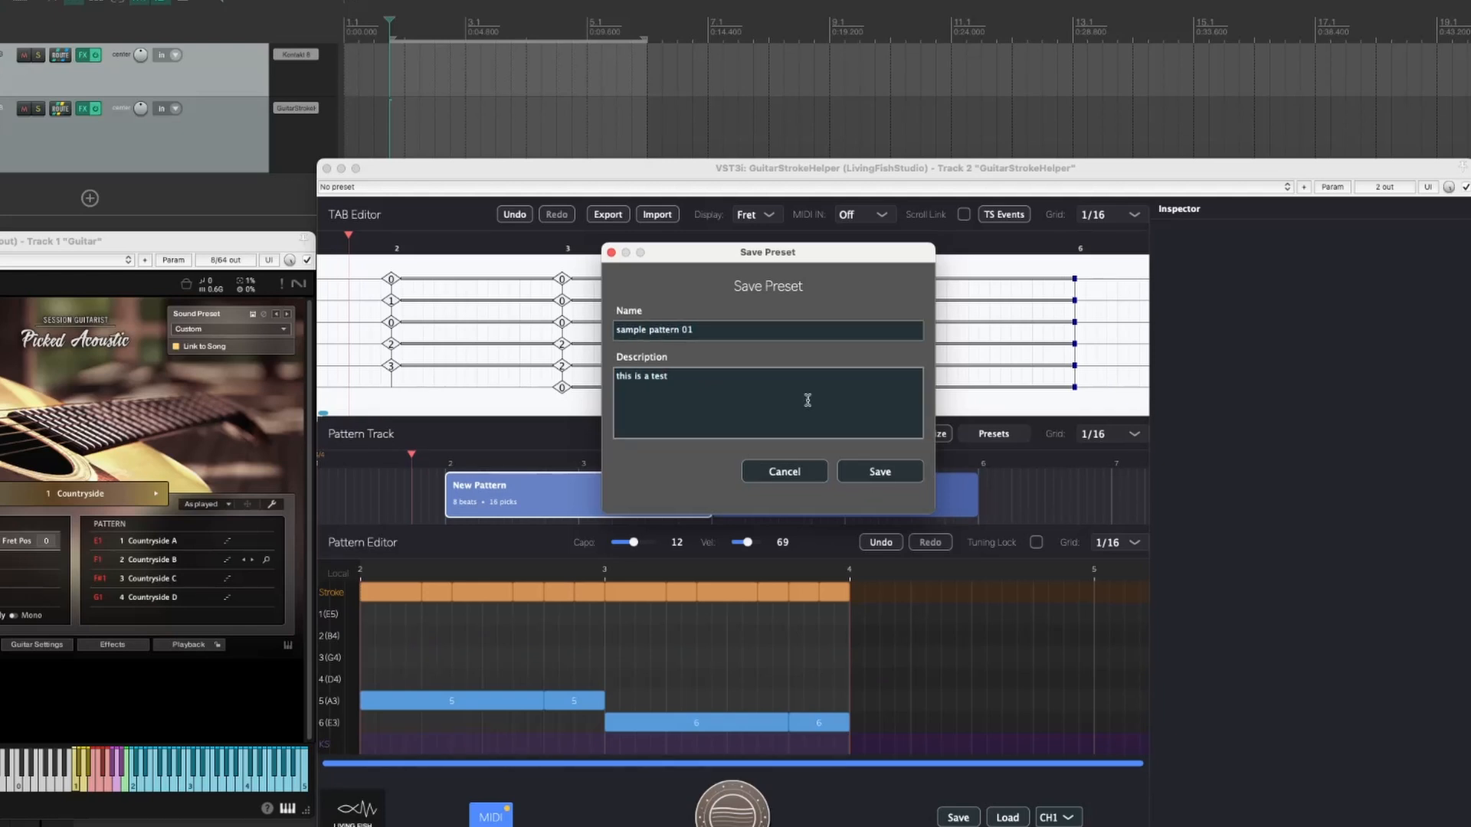
pyautogui.click(880, 471)
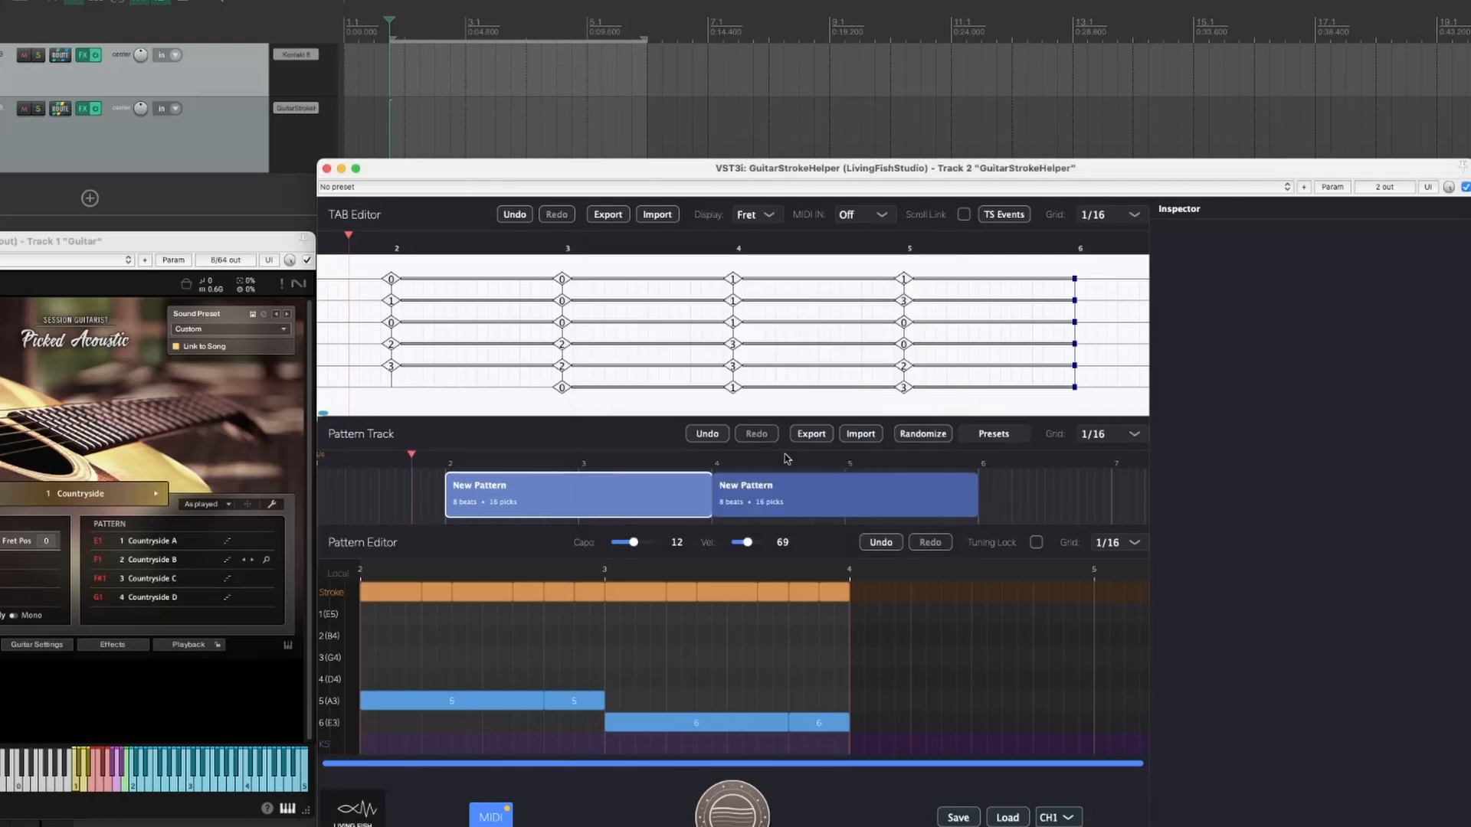
# - Show the picking pattern presets and delete both existing patterns from the Pattern Track
pyautogui.click(990, 435)
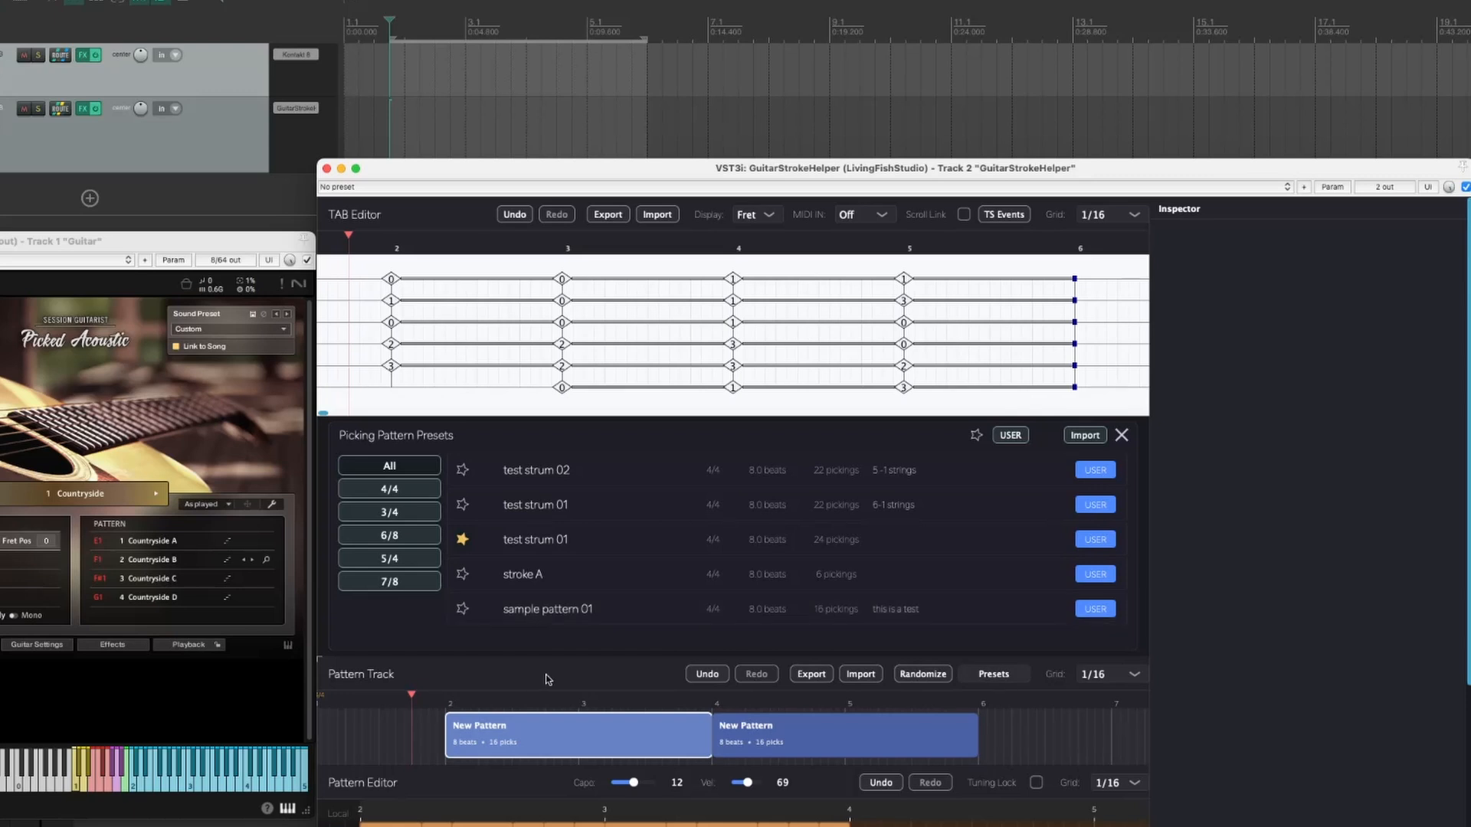
pyautogui.press('Delete')
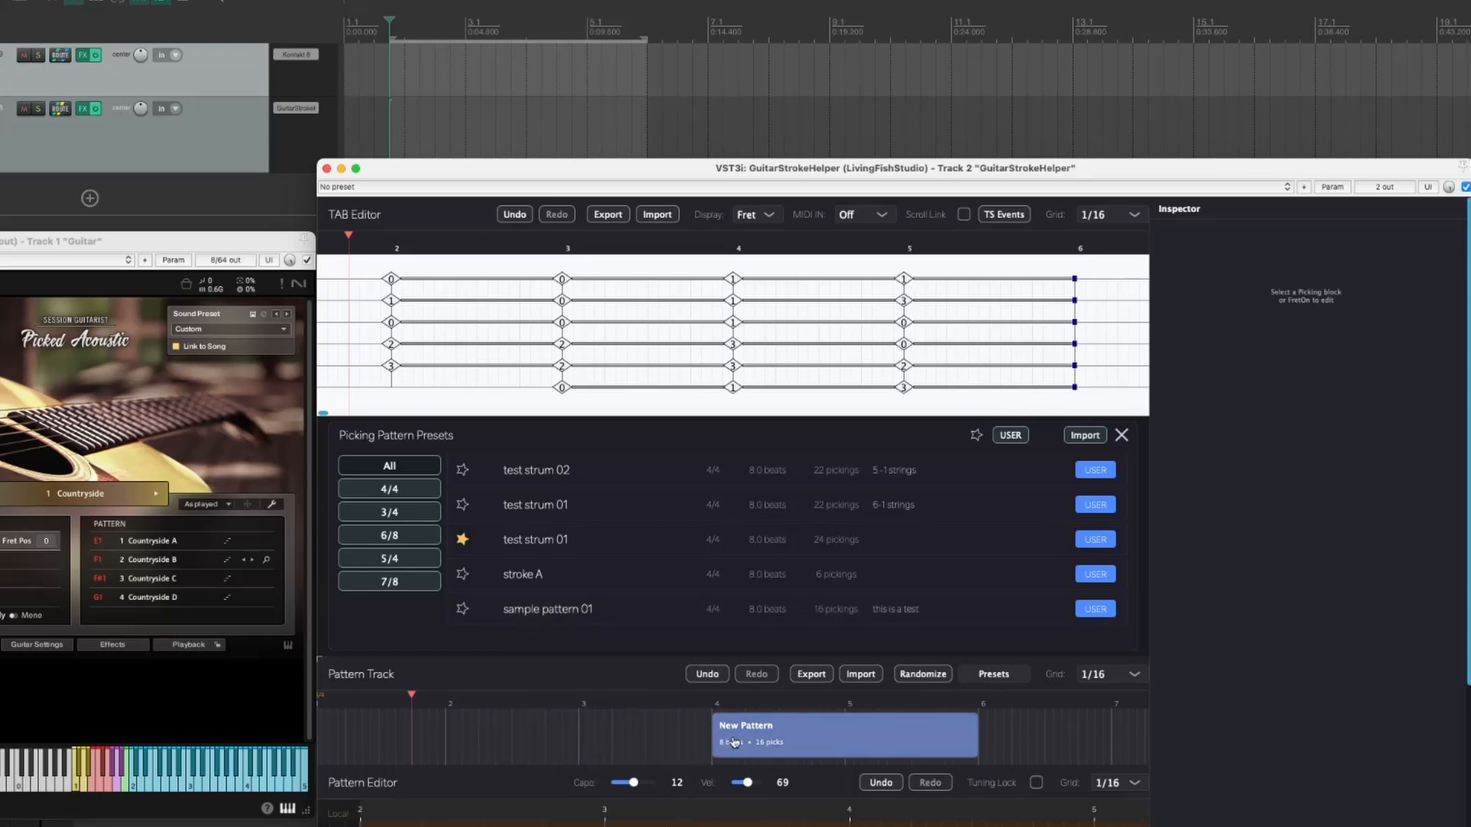
pyautogui.press('Delete')
# - Place the "sample pattern 01" preset on the Pattern Track at bars 2 and 4, and play back the result
pyautogui.moveTo(521, 610); pyautogui.dragTo(448, 728)
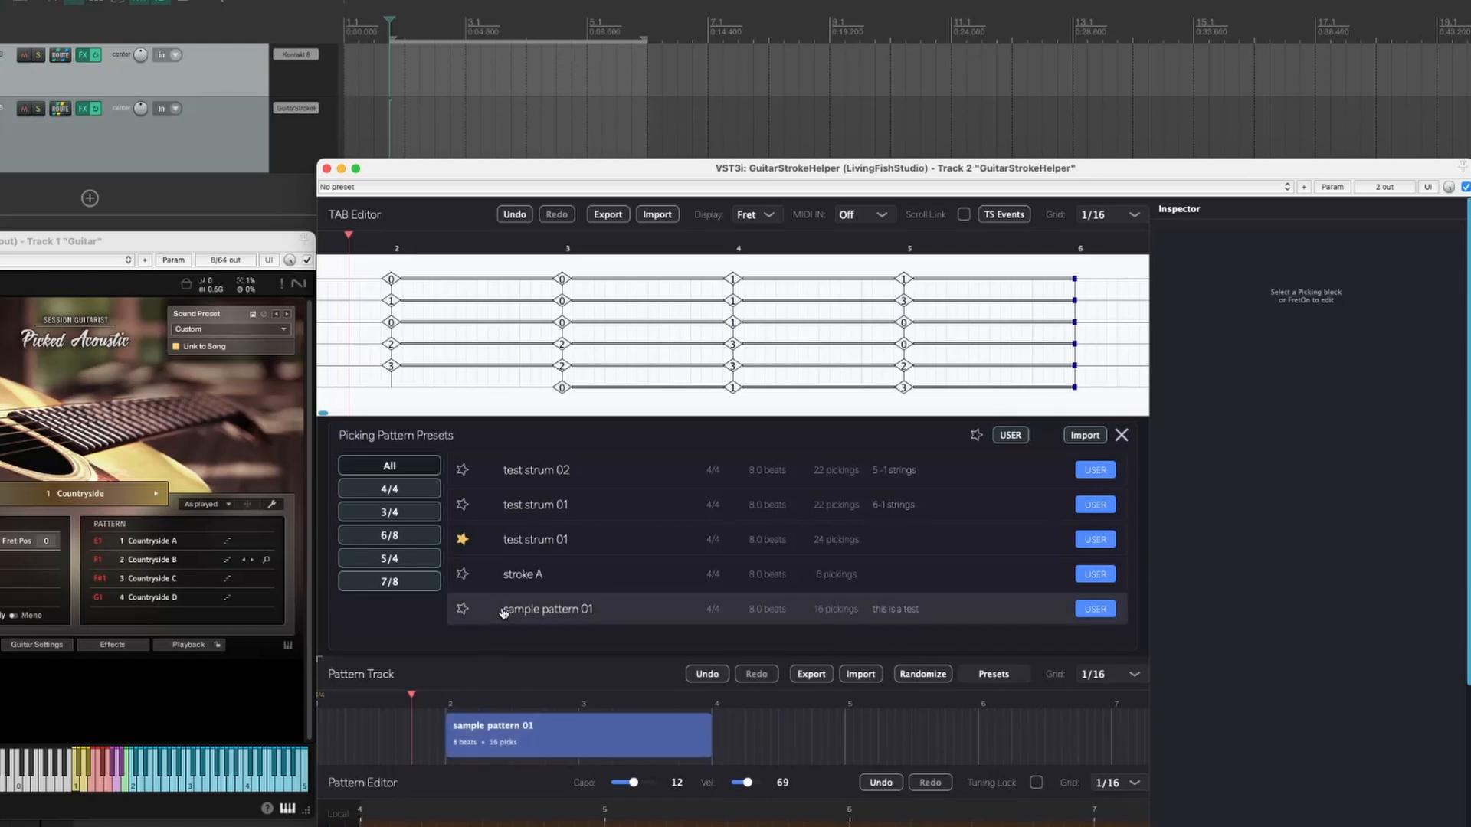
pyautogui.moveTo(498, 613); pyautogui.dragTo(715, 726)
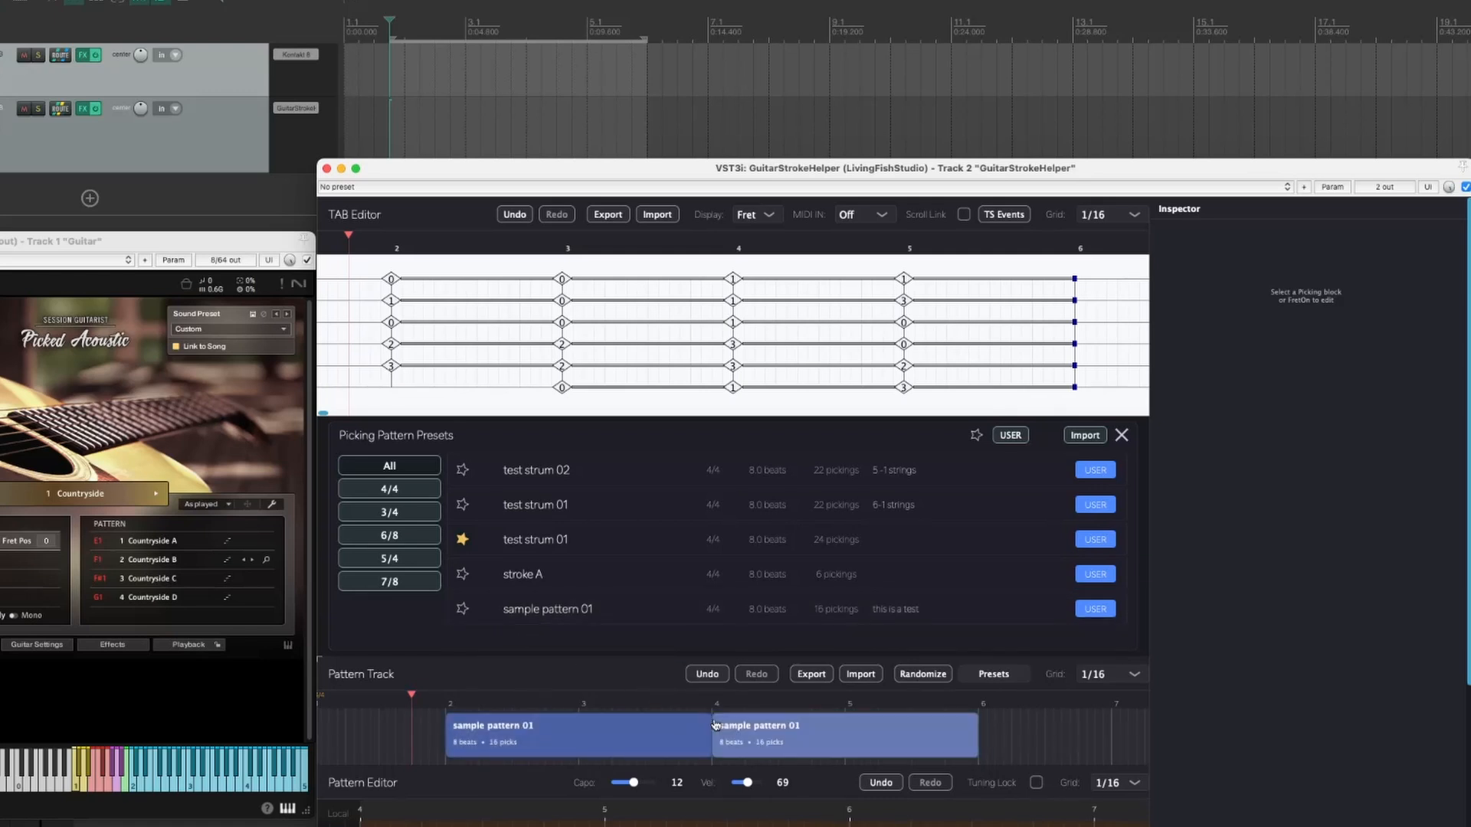
pyautogui.click(1121, 435)
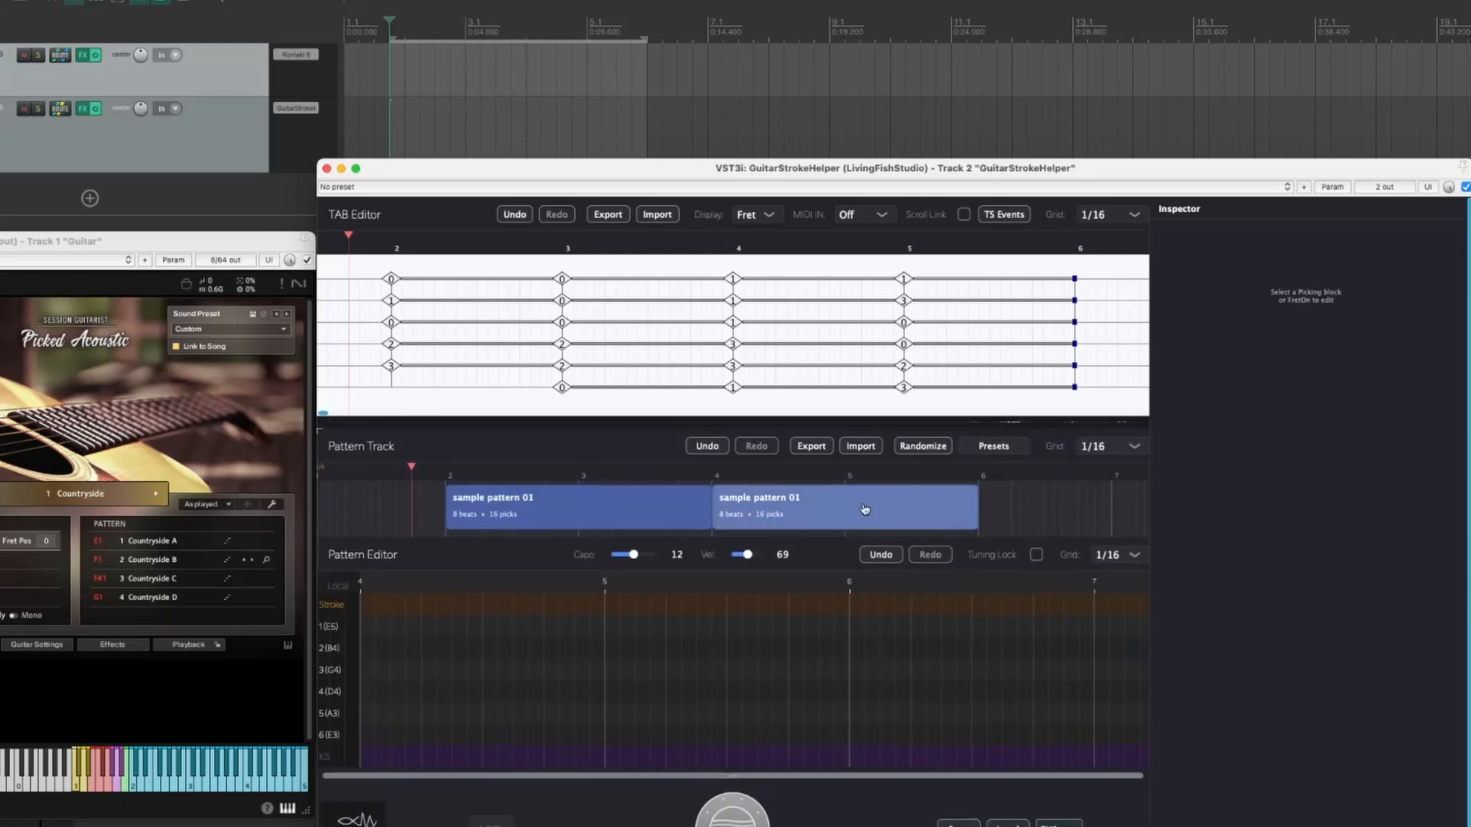
pyautogui.click(631, 516)
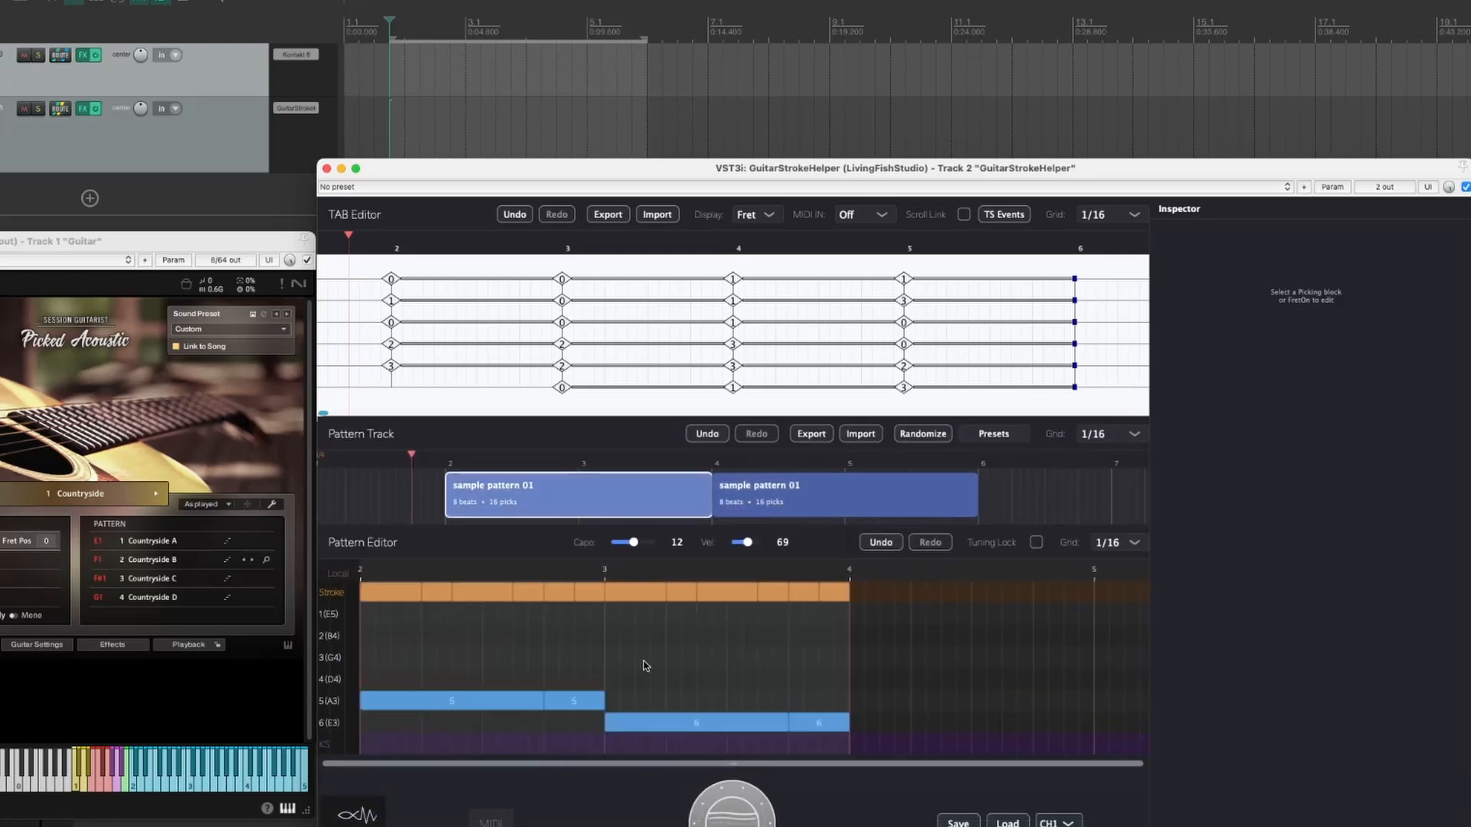
pyautogui.click(721, 823)
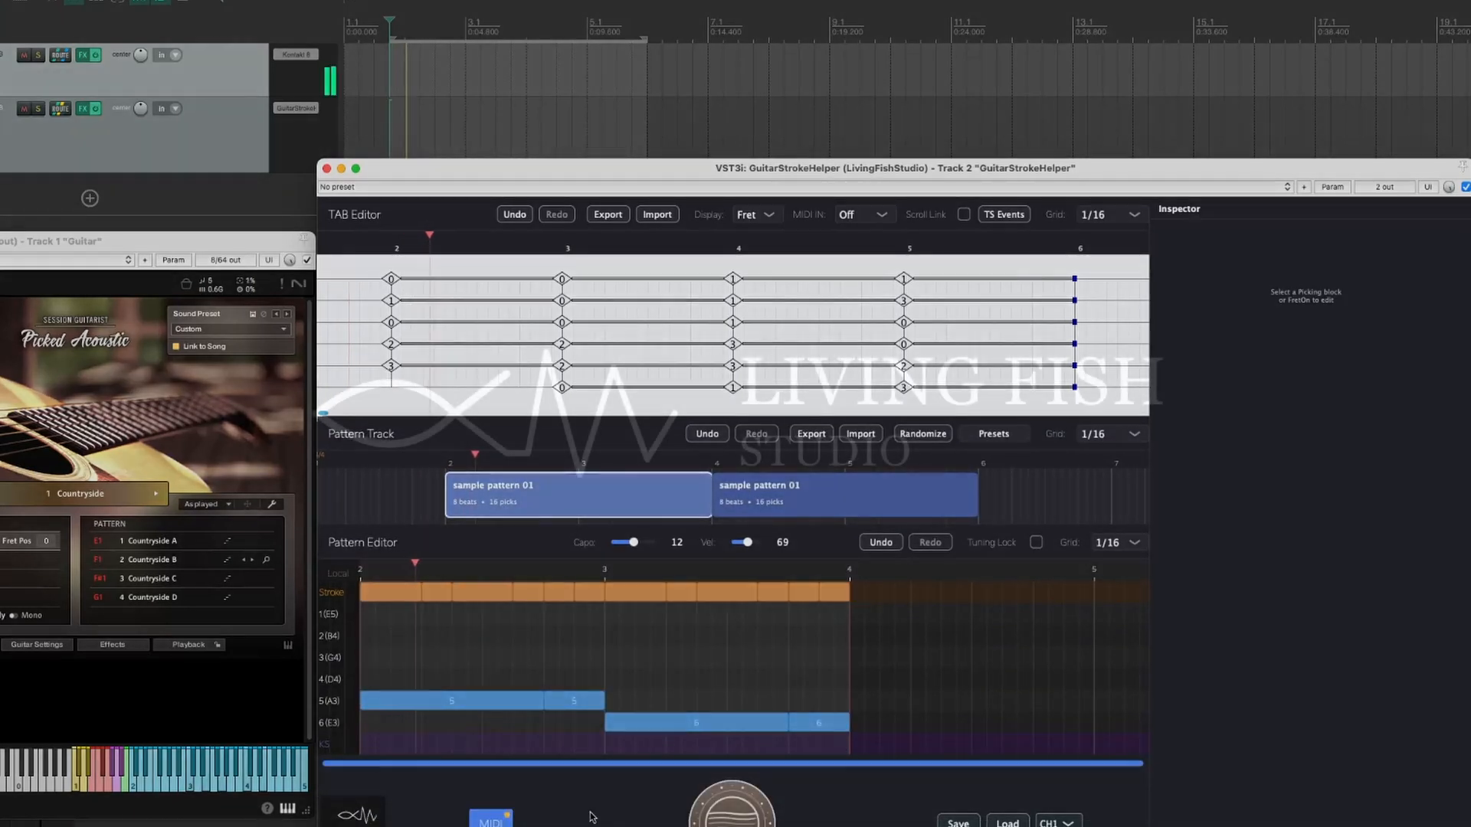